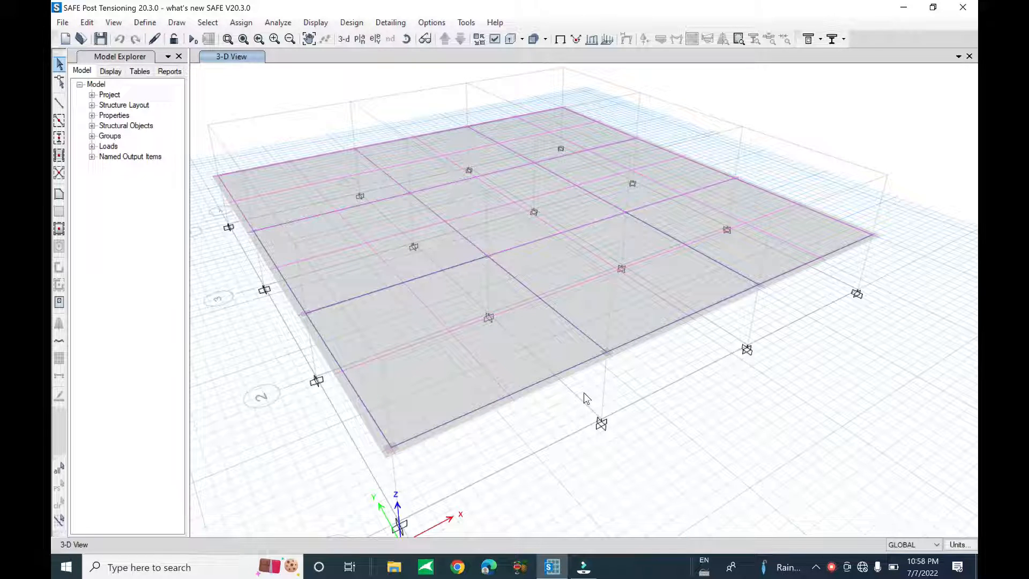
Step: Open the concrete slab/beam design preferences and examine the resistance factors and the available design codes
mouse_move(613, 380)
middle_mouse_down("shift")
mouse_move(593, 415)
mouse_move(520, 431)
mouse_move(632, 377)
middle_mouse_up("shift")
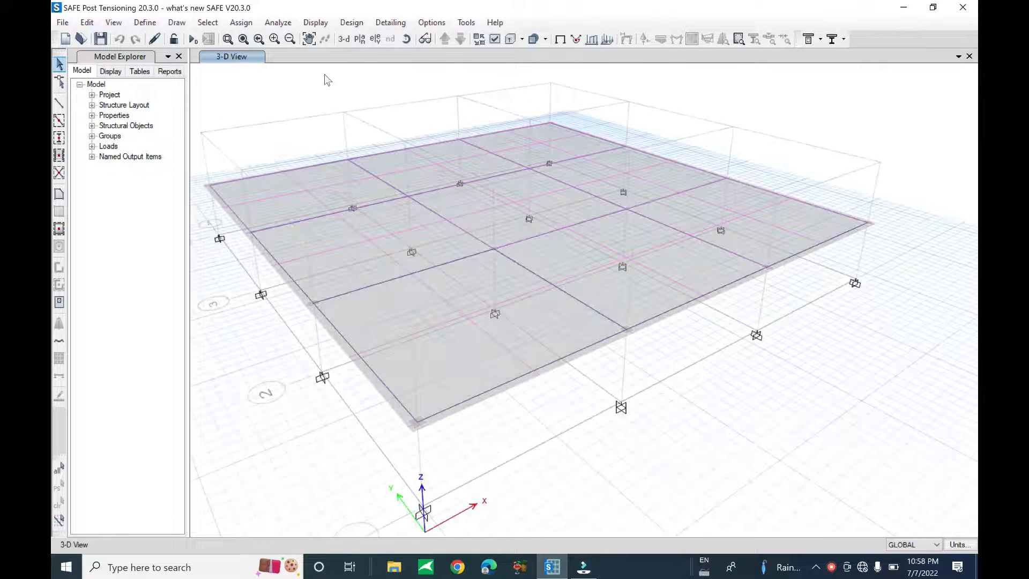
left_click(352, 22)
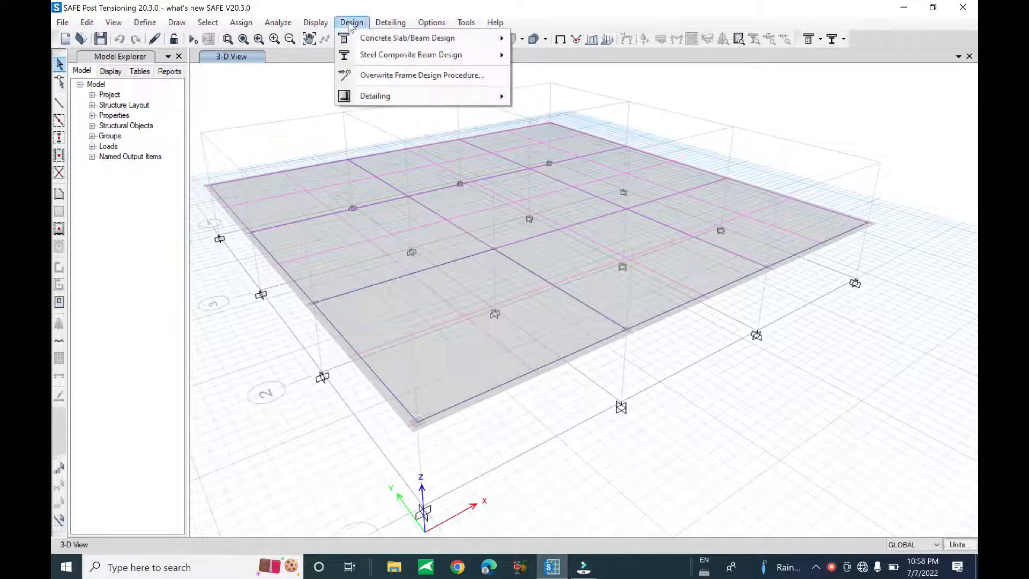
mouse_move(358, 43)
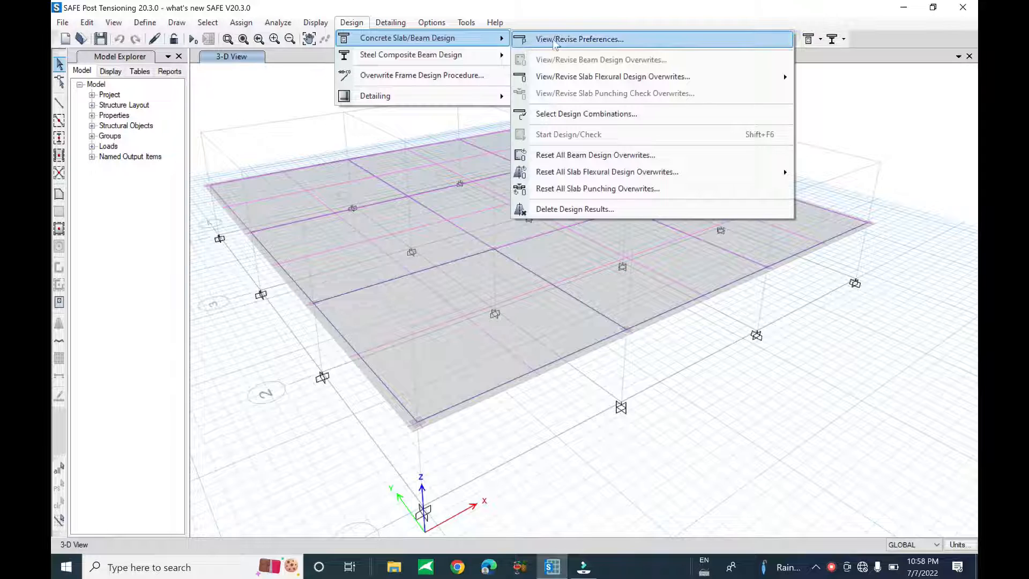
left_click(556, 40)
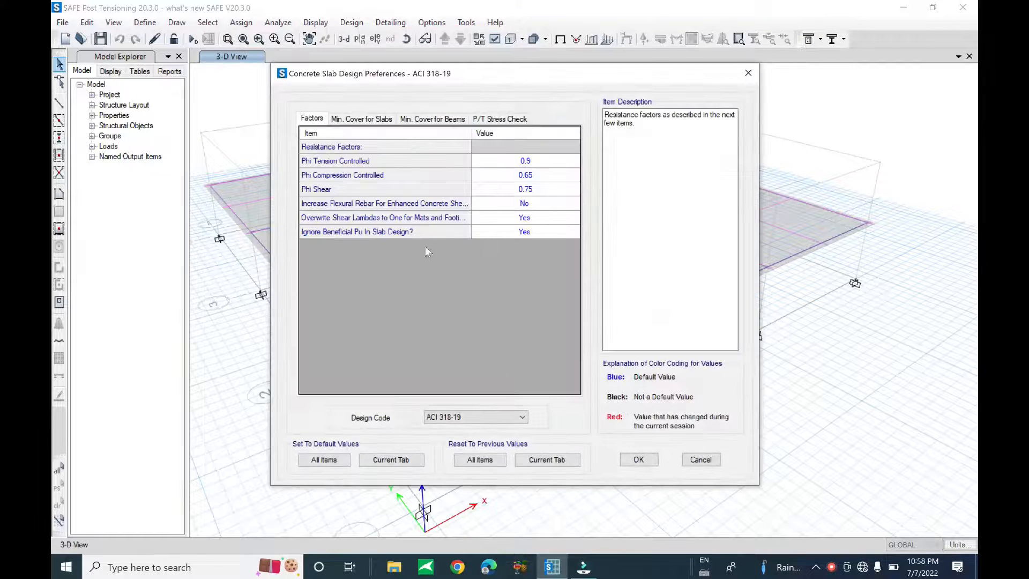
left_click(341, 160)
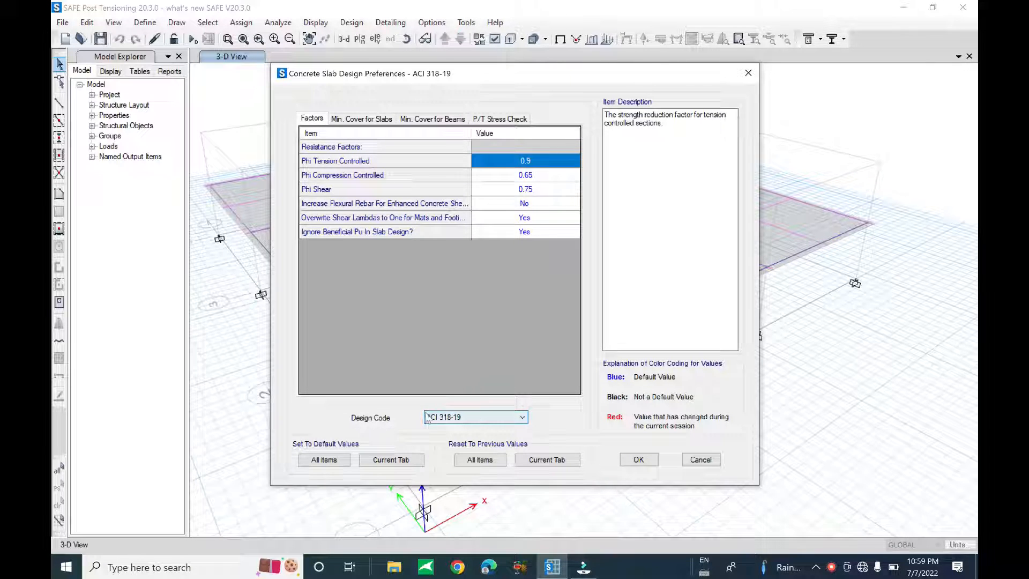
left_click(523, 417)
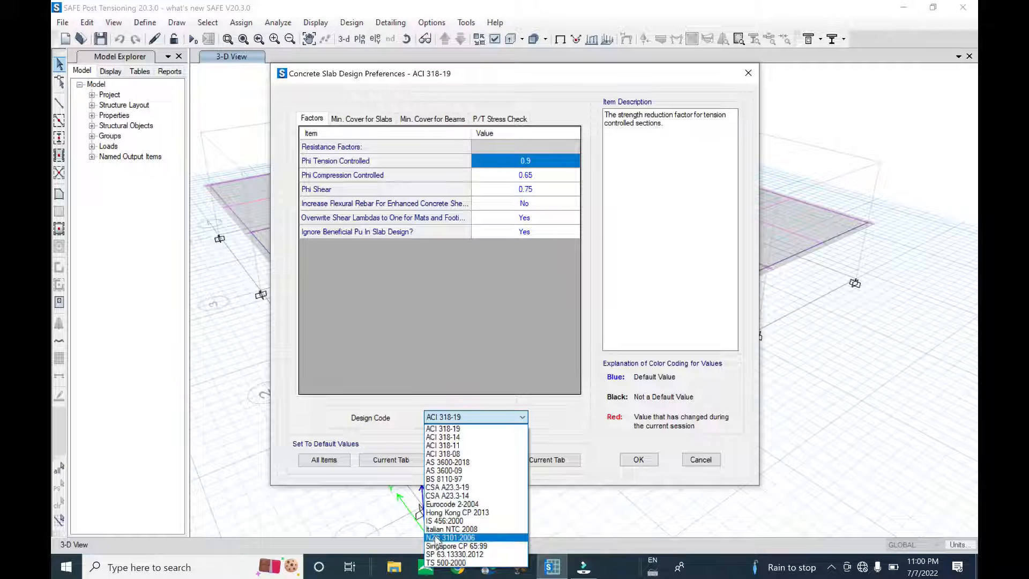
left_click(327, 426)
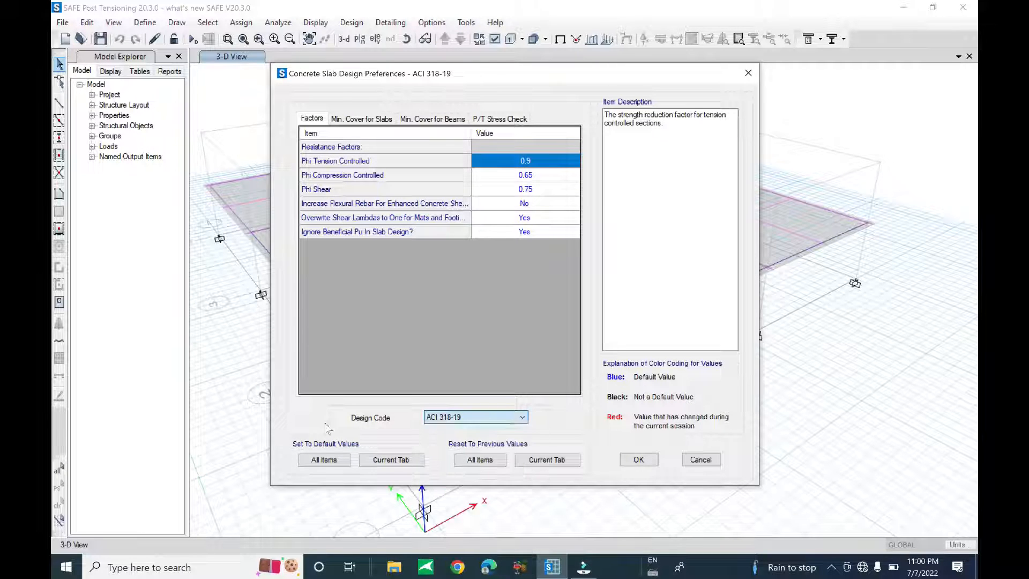
Step: Examine the minimum cover settings for slabs and beams and the P/T stress check settings, and accept the preferences
left_click(351, 119)
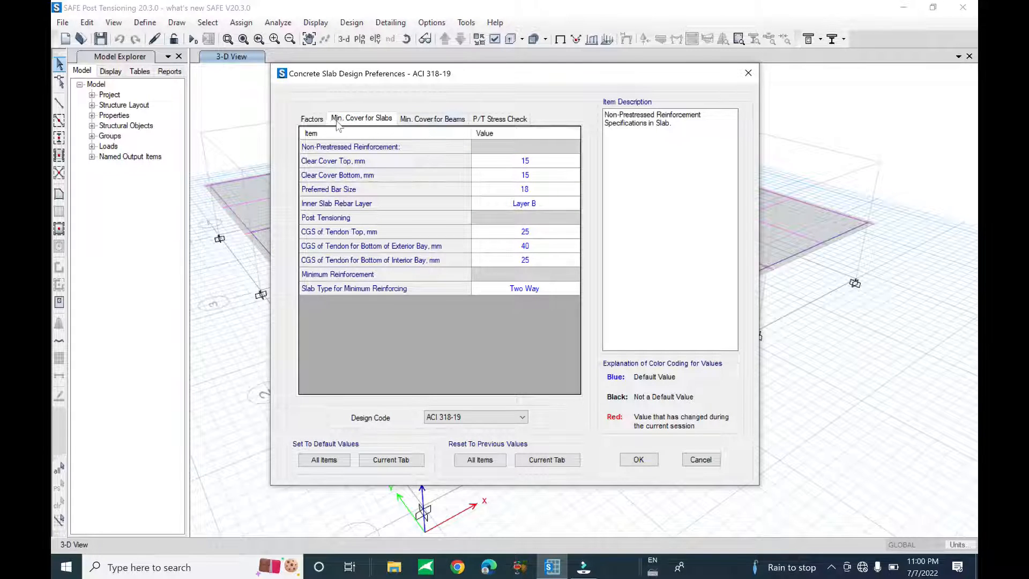
left_click(424, 119)
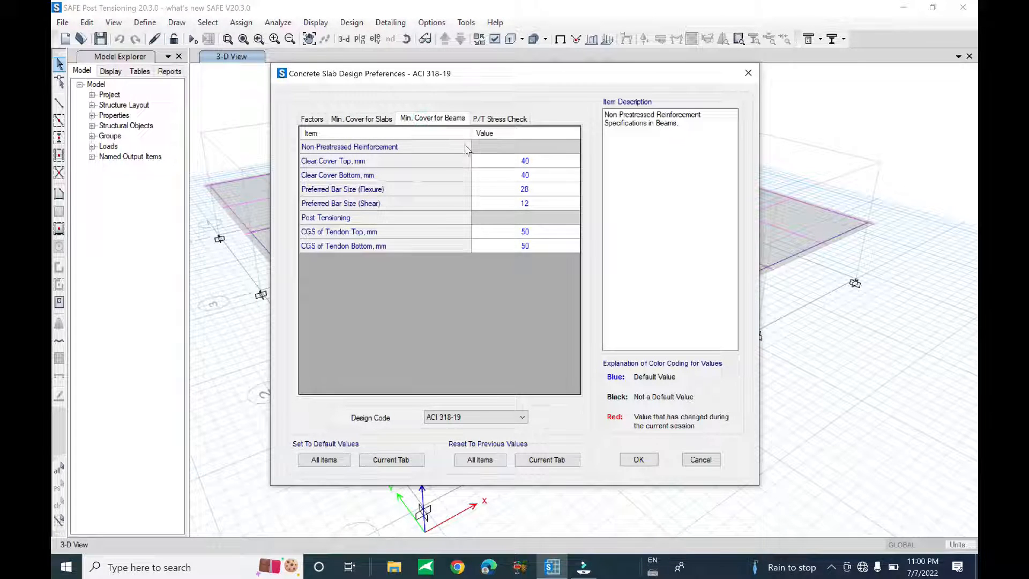
left_click(492, 119)
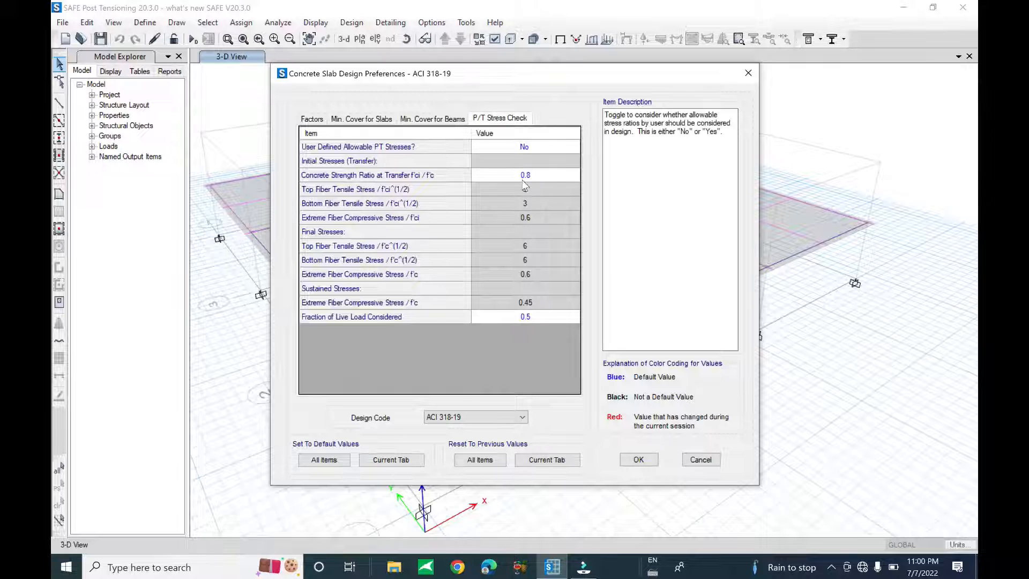
left_click(640, 460)
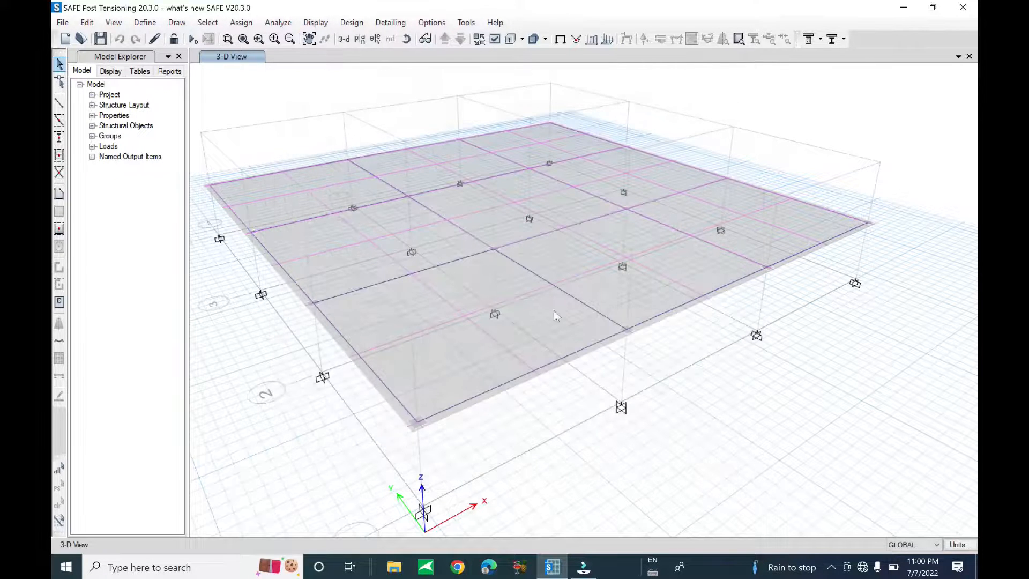
Step: Run the analysis and design of the slab model
scroll(534, 358, "up", 4)
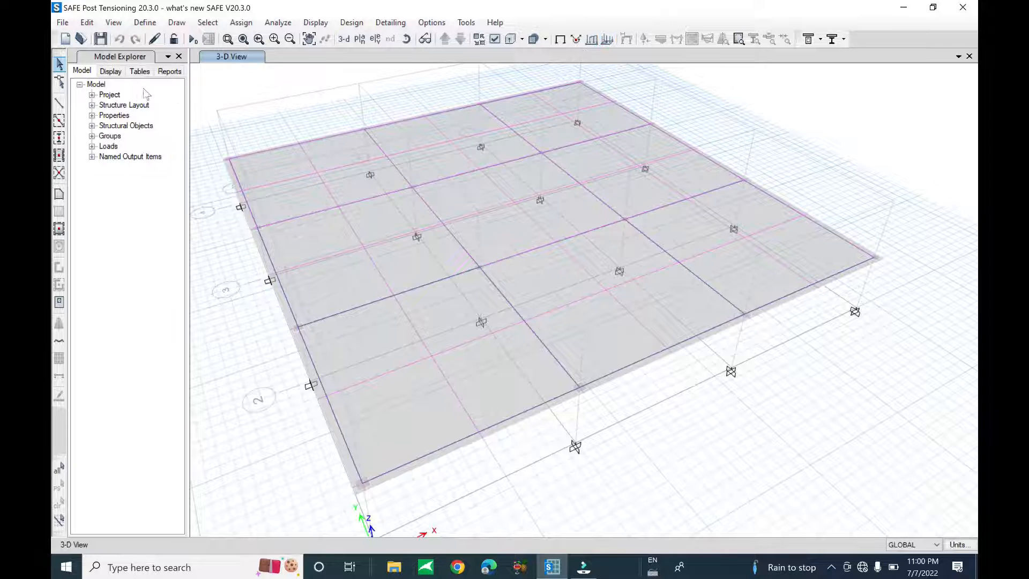
left_click(192, 41)
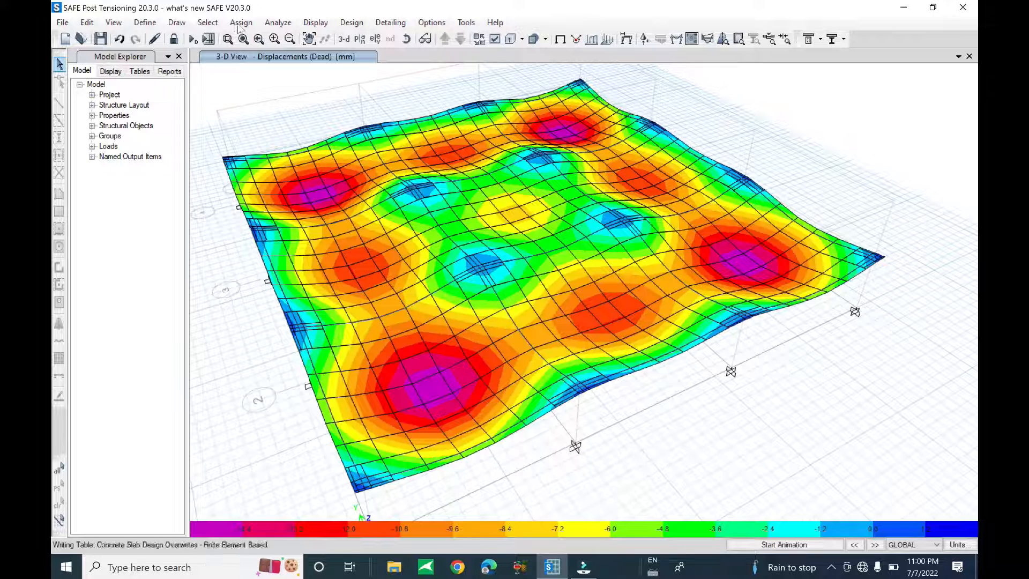
left_click(278, 23)
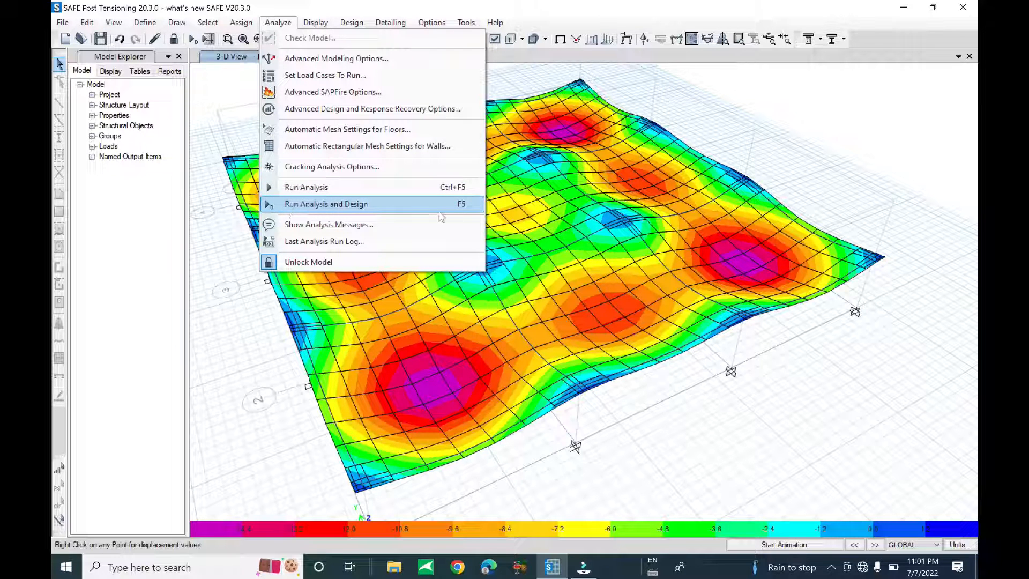
left_click(308, 206)
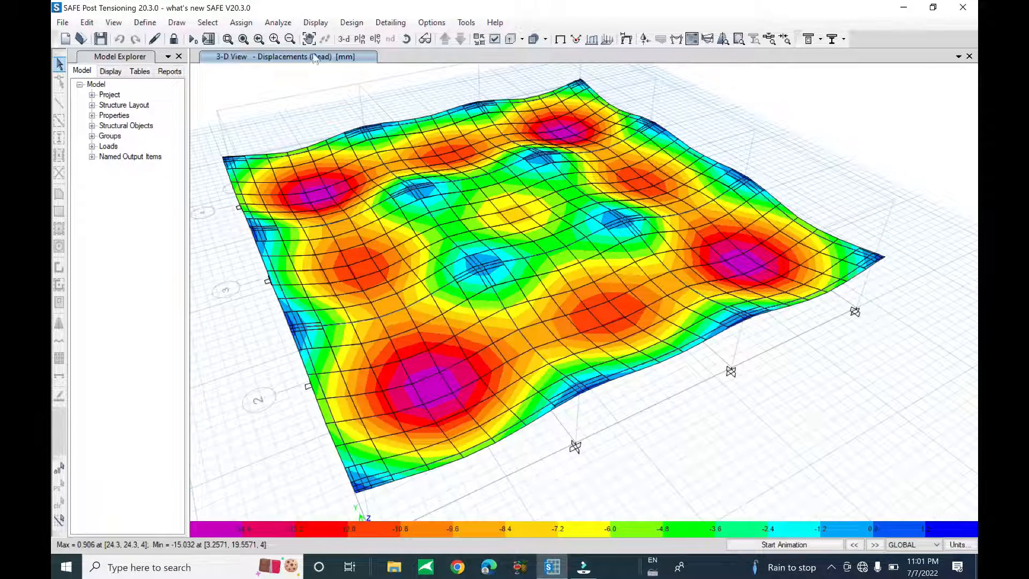
Step: Display the beam torsion diagram for the ULS combination in the Story1 plan view
left_click(360, 39)
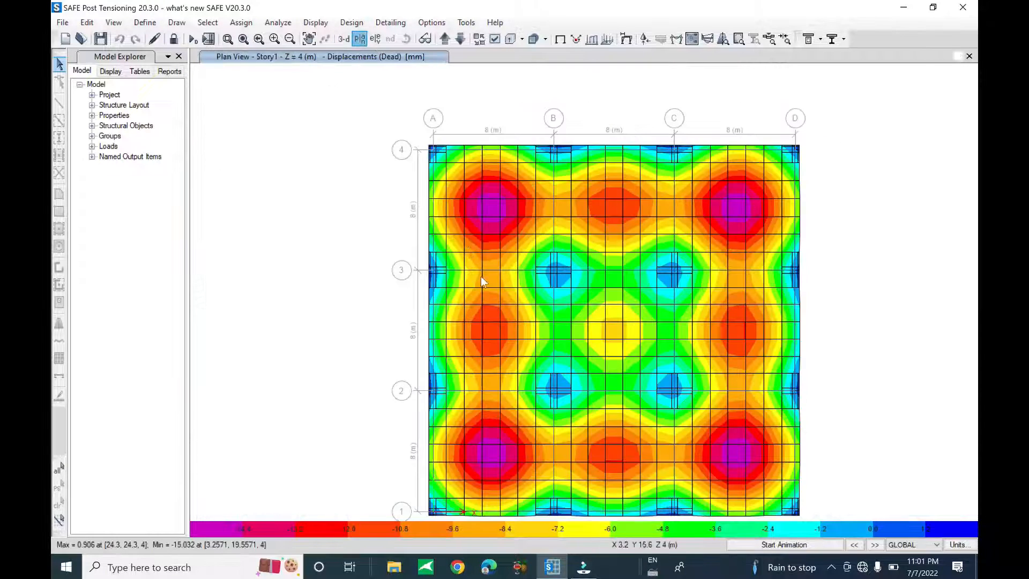
middle_click_drag(524, 338, 482, 315)
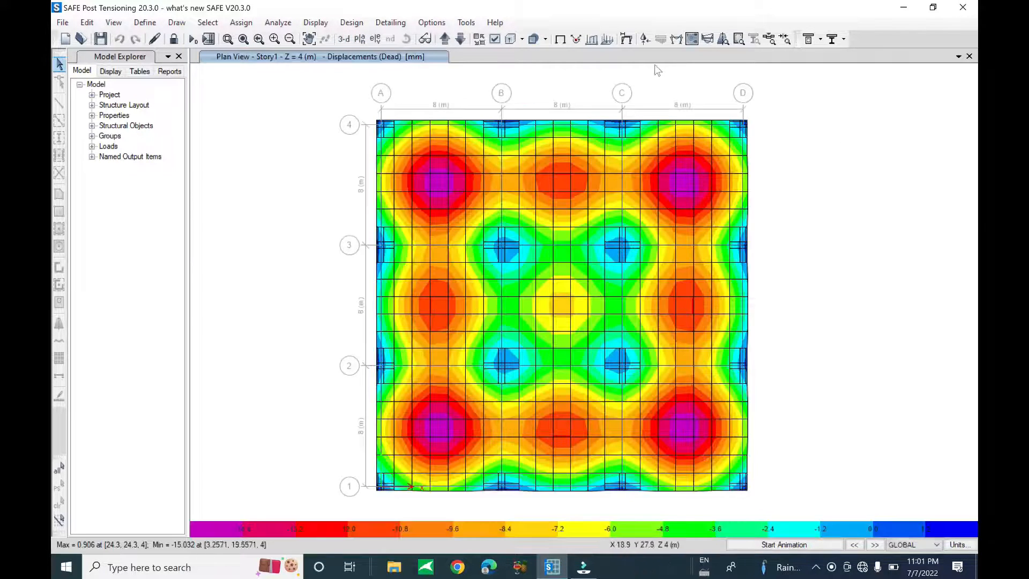
left_click(676, 40)
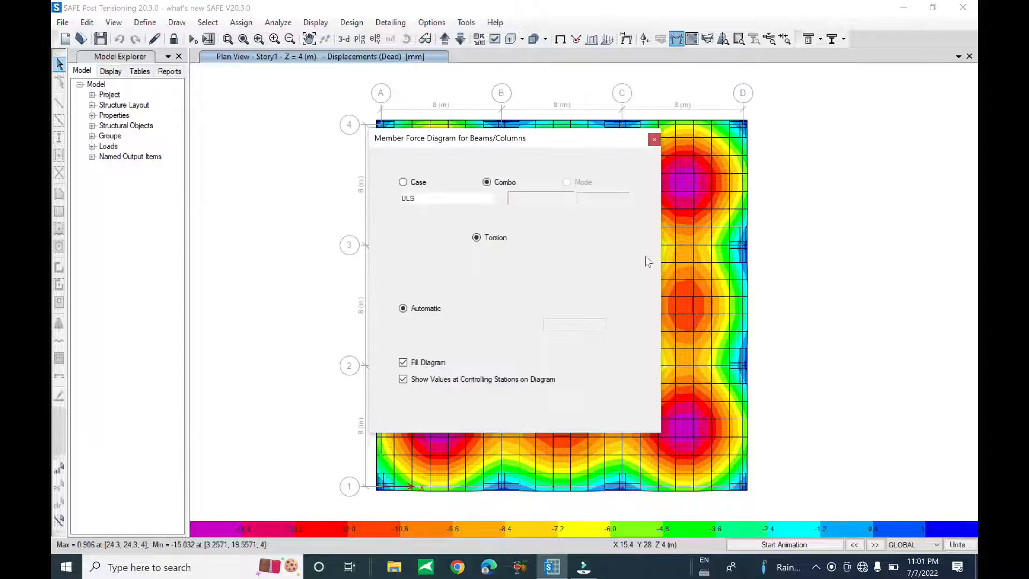
left_click(472, 202)
left_click(472, 202)
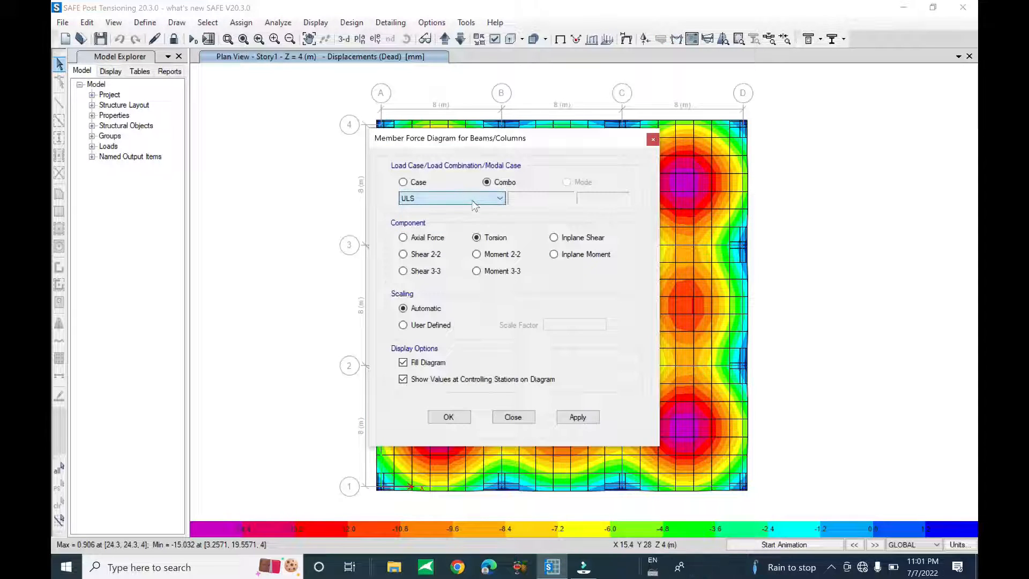
left_click(577, 416)
left_click_drag(550, 146, 137, 134)
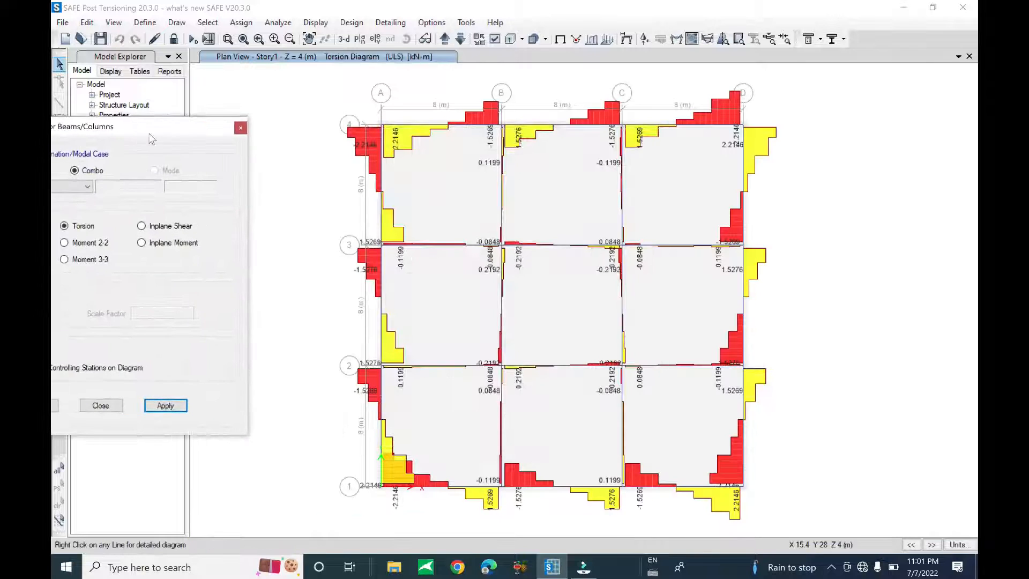
left_click(240, 128)
middle_click_drag(539, 248, 448, 239)
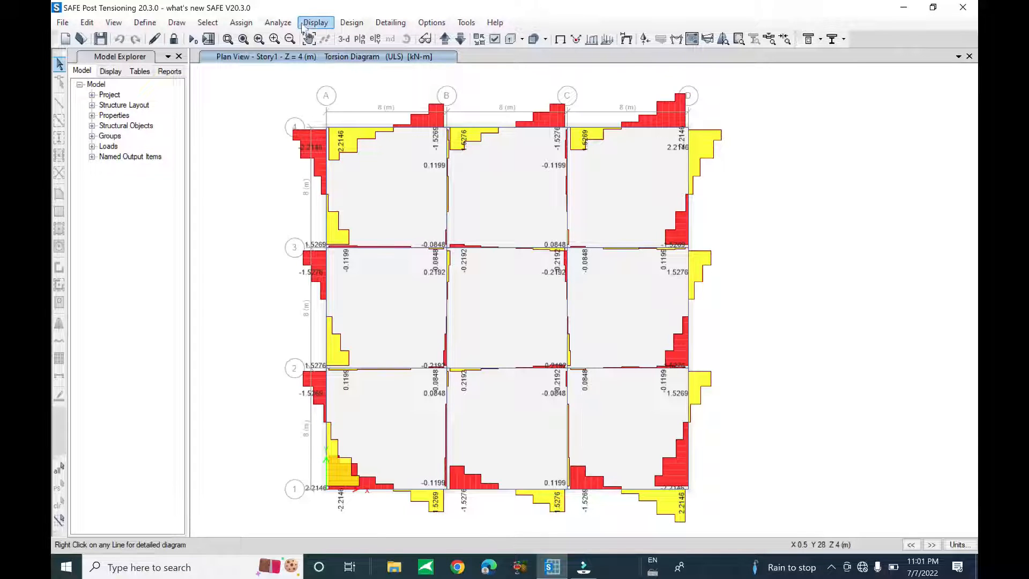
Step: Choose the Concrete Beam Design Summary - ACI 318-19 table from the concrete frame summary data for display
left_click(315, 22)
left_click(364, 245)
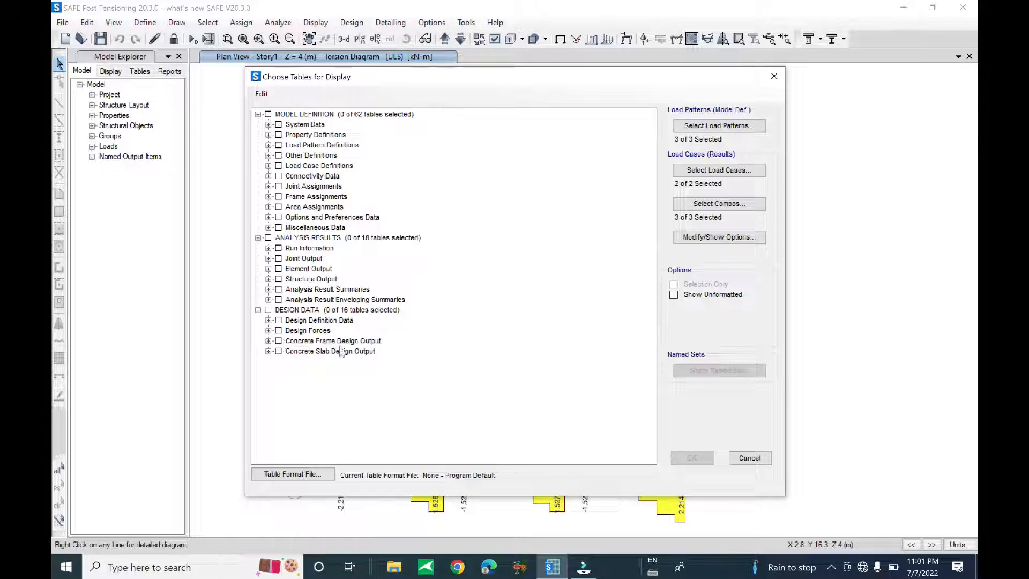
left_click(268, 341)
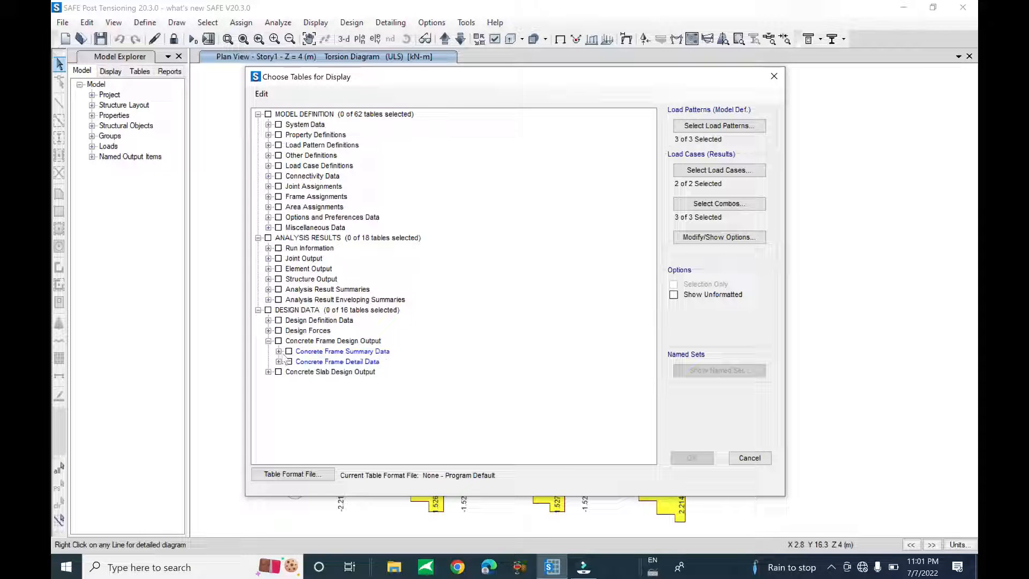
left_click(279, 351)
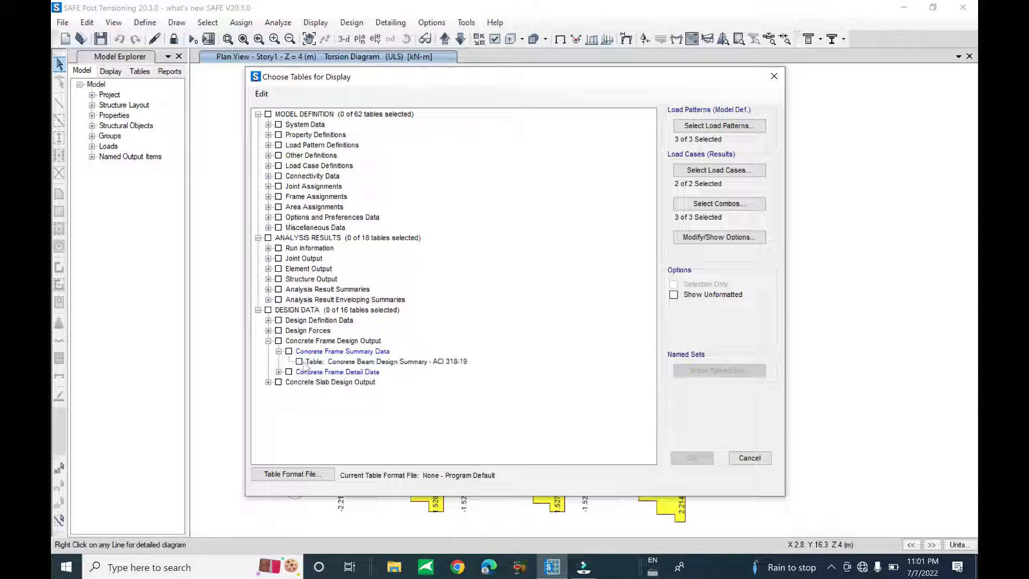
left_click(299, 362)
Step: Include the Dead and Live load cases and all combinations (1.4DL, SLS, ULS), and show the beam design summary table
left_click(719, 125)
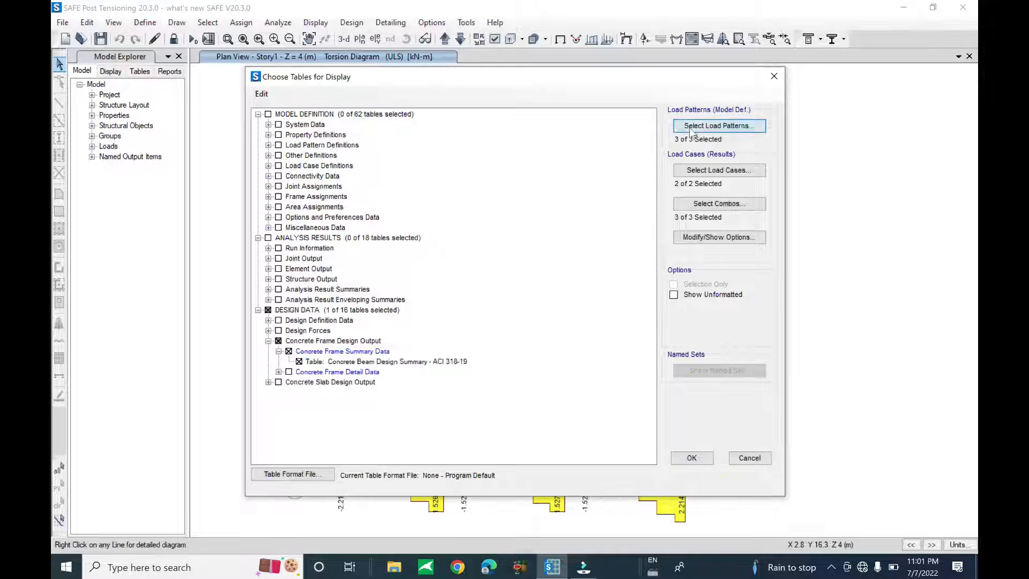
left_click(585, 267)
left_click(718, 170)
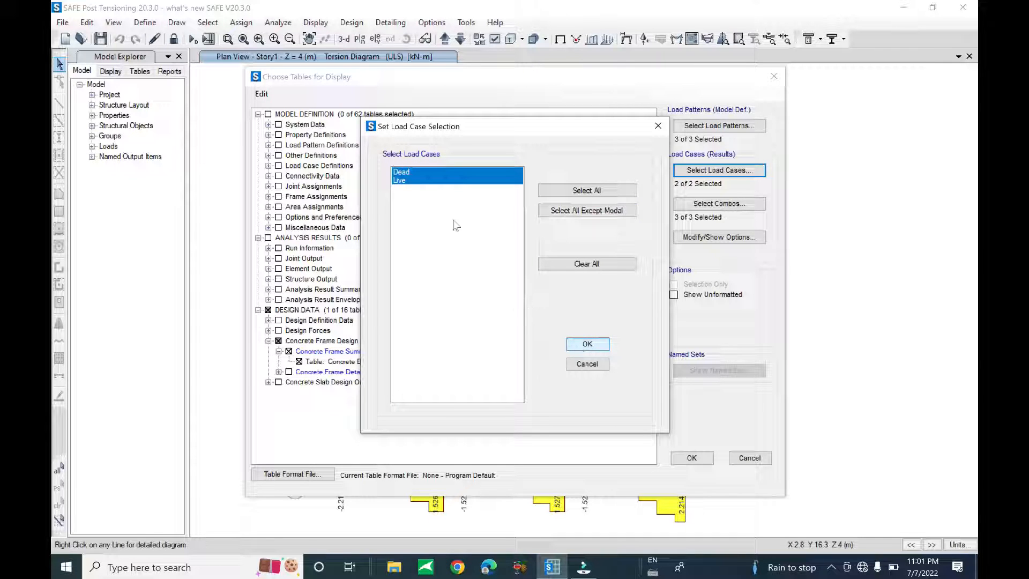
left_click(590, 342)
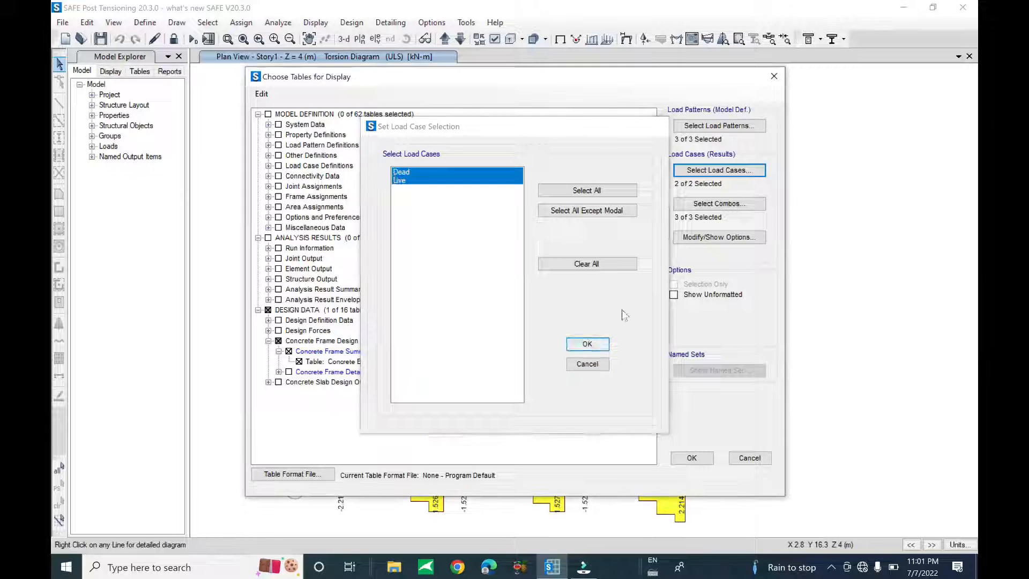
left_click(715, 206)
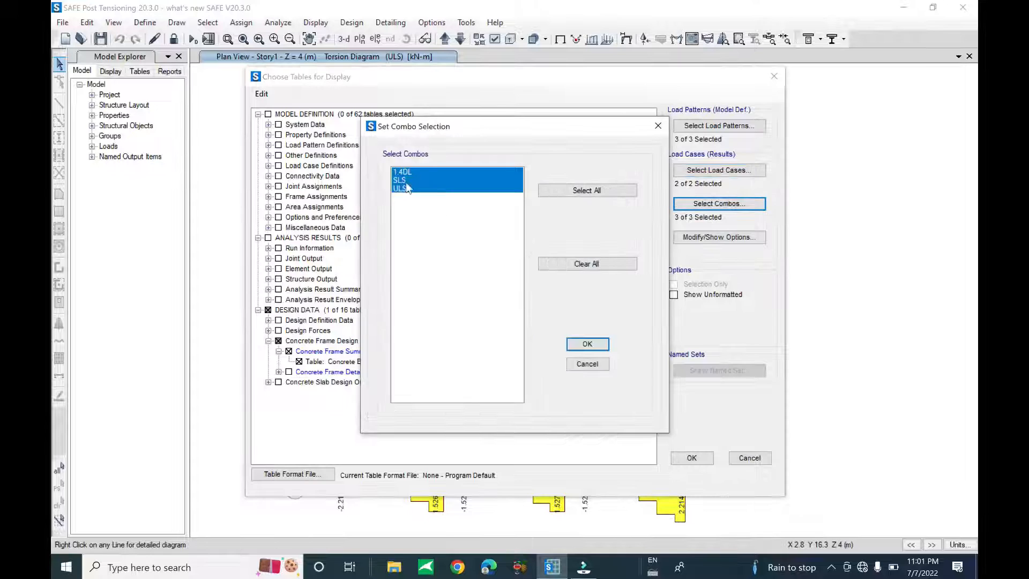
left_click(405, 182)
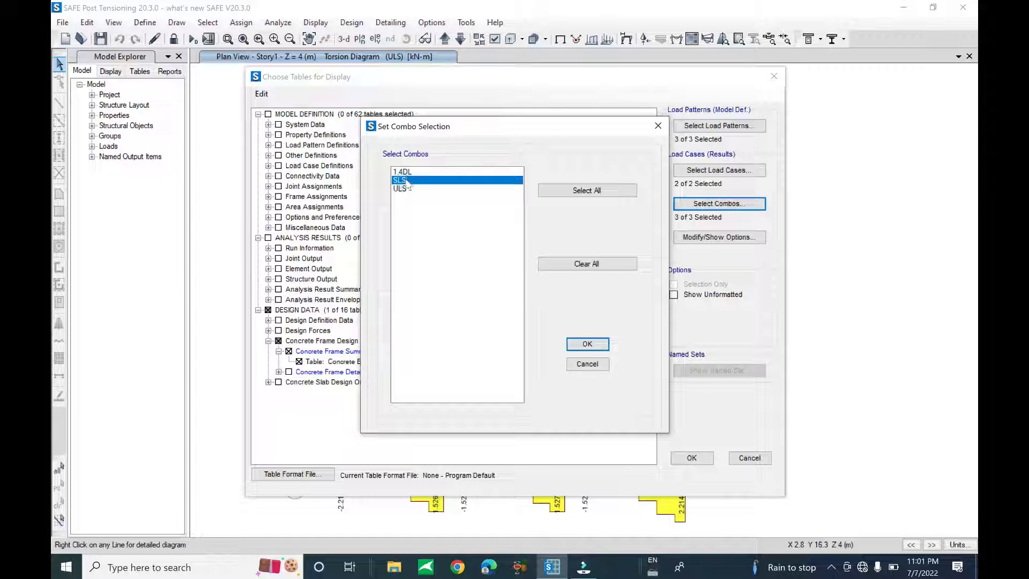
left_click(409, 172)
left_click(591, 192)
left_click(588, 345)
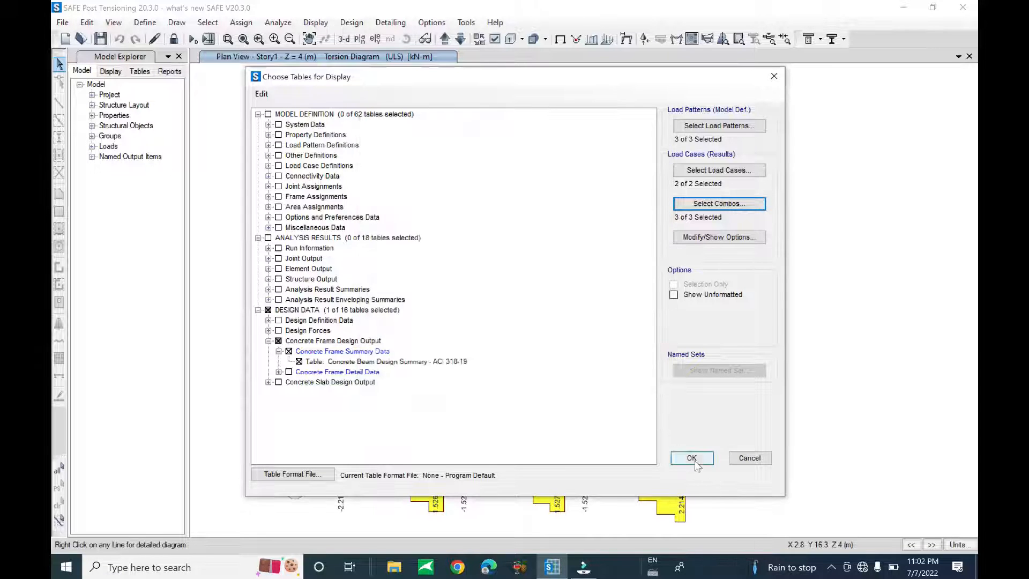
left_click(694, 461)
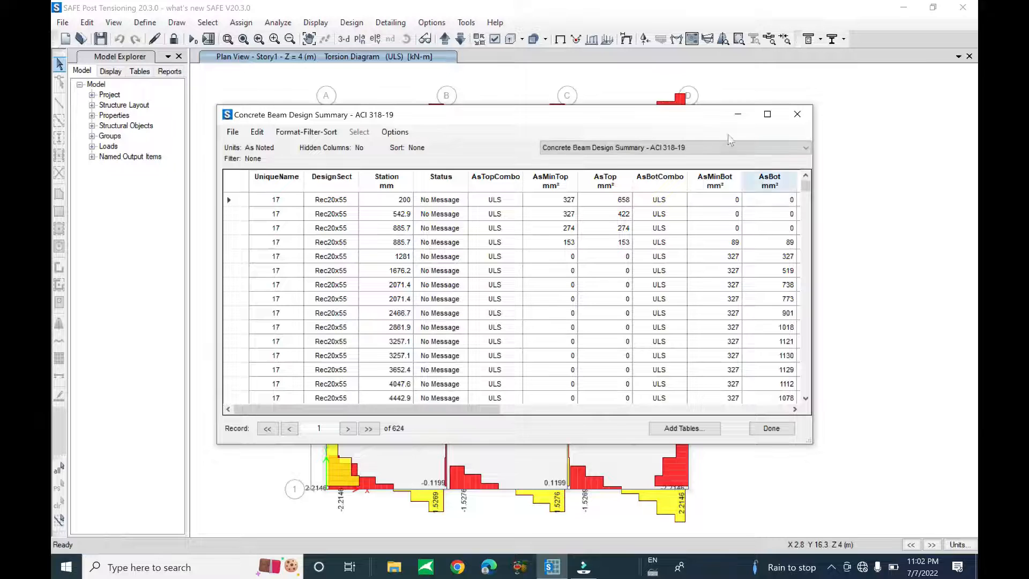
Step: Maximize the beam design summary table and examine the AtTrnTotal, AsTopTotal and AsBotTotal reinforcement columns
left_click(768, 114)
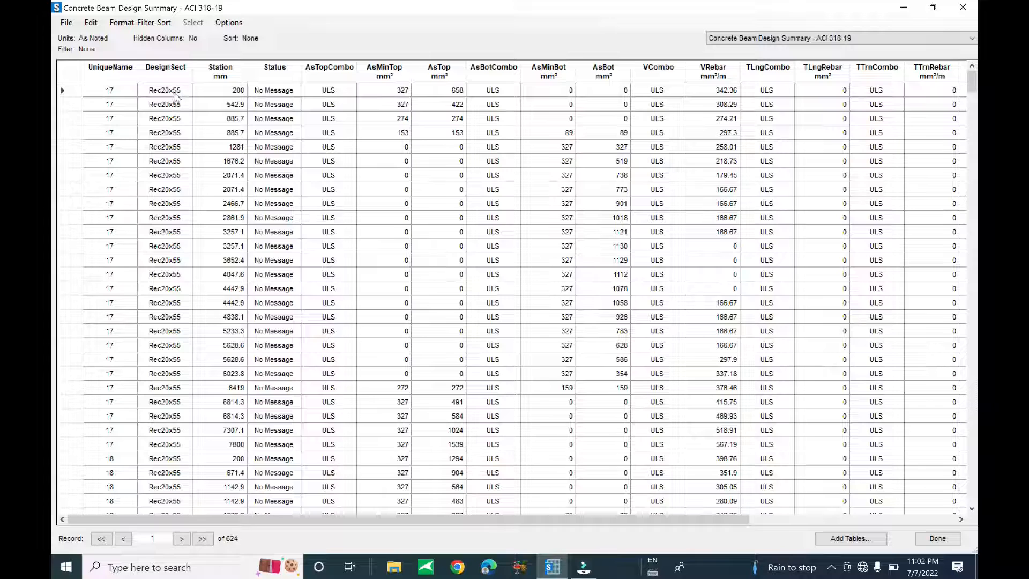
left_click_drag(395, 517, 600, 516)
left_click(826, 74)
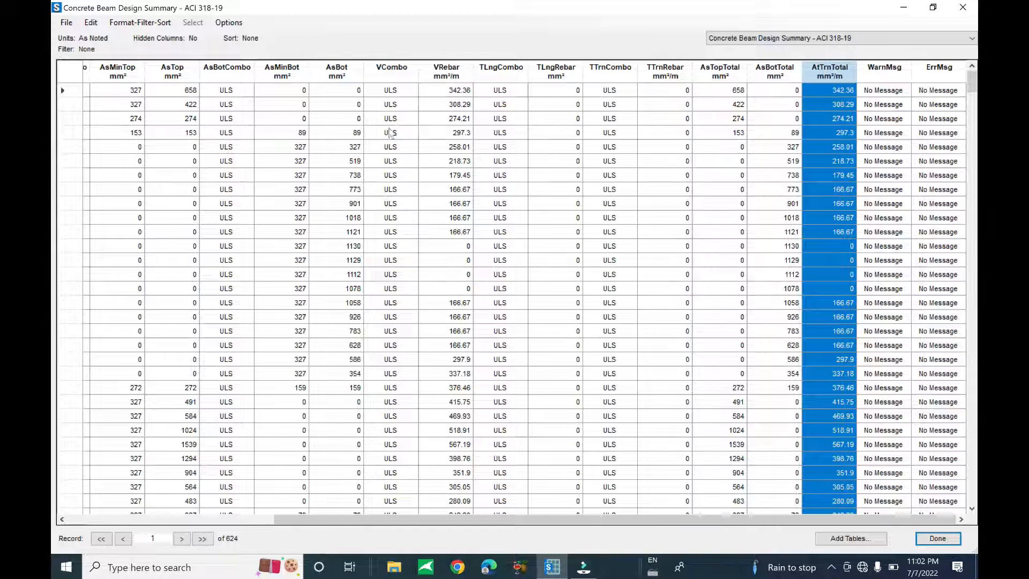
left_click(709, 73)
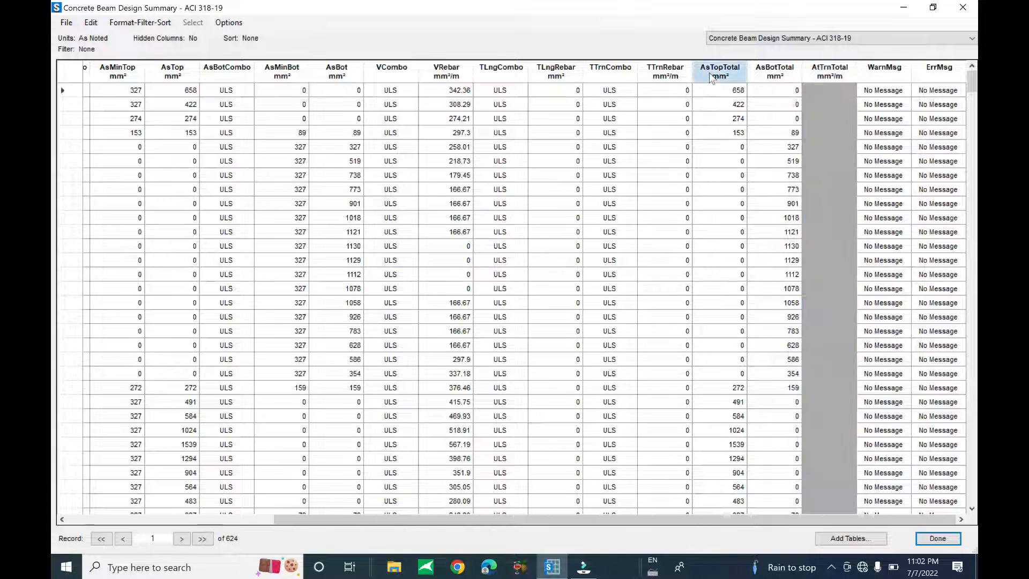
left_click(781, 76)
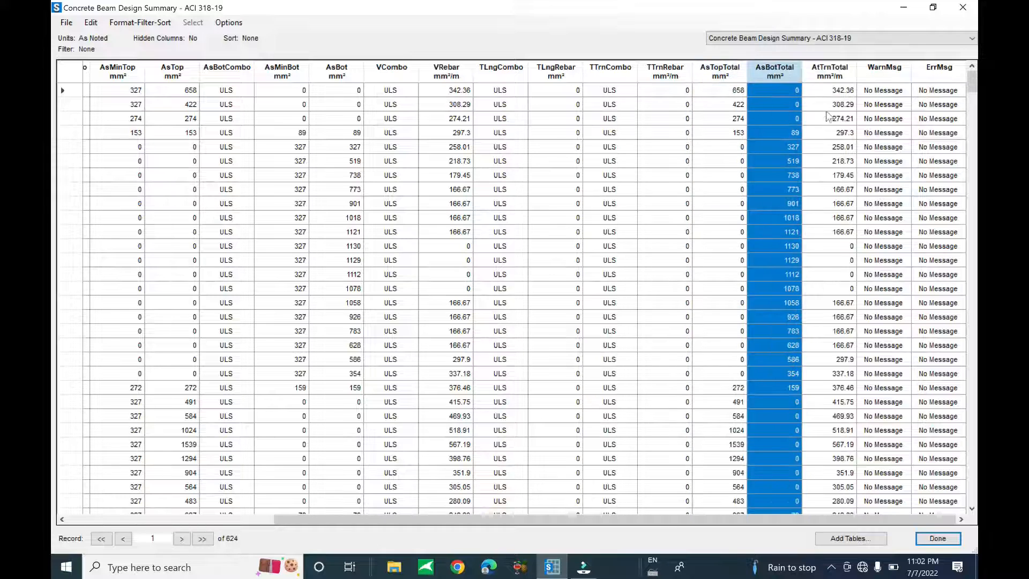
Step: Examine the AtTrnTotal transverse reinforcement column, and close the beam design summary table
left_click(839, 79)
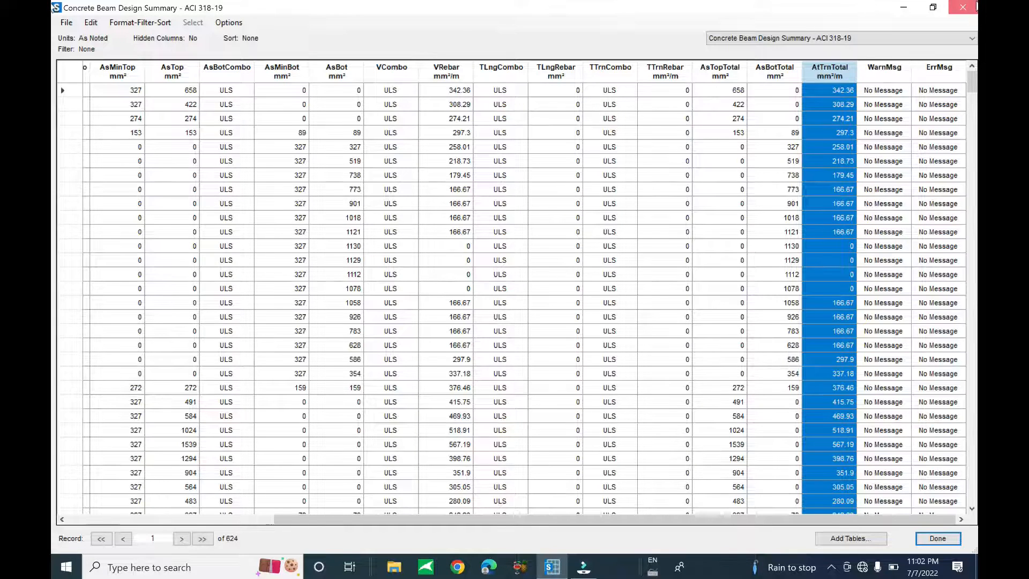
left_click(975, 7)
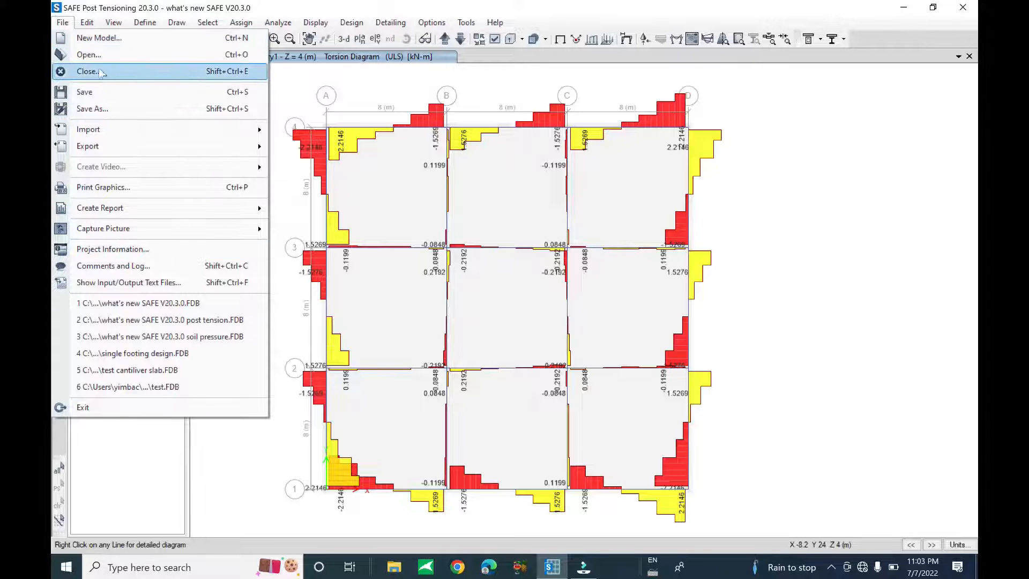
Step: Open the model file "what's new SAFE V20.3.0 post tension.FDB" from the SAFE documents folder
left_click(110, 53)
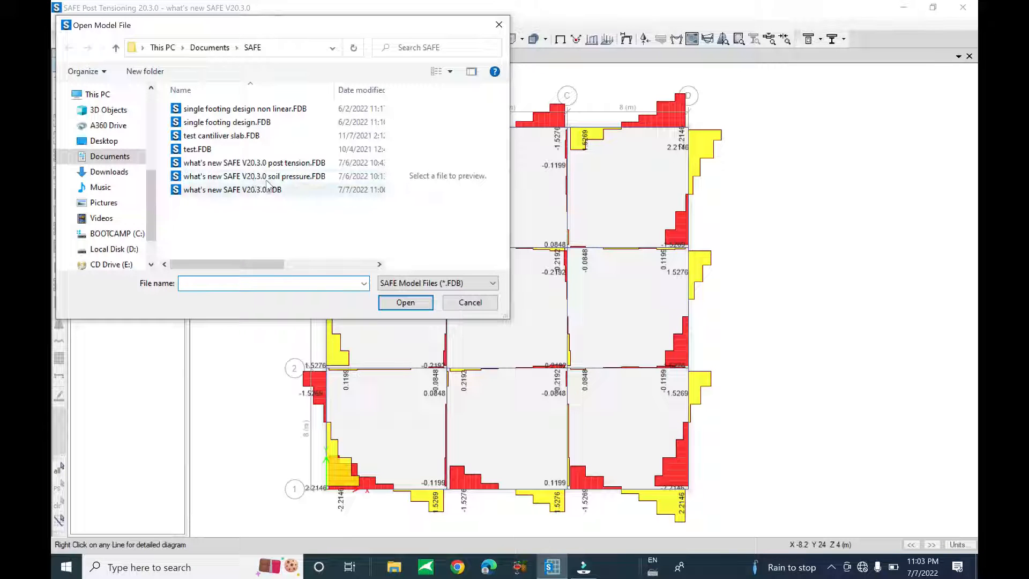
left_click(284, 163)
left_click(408, 303)
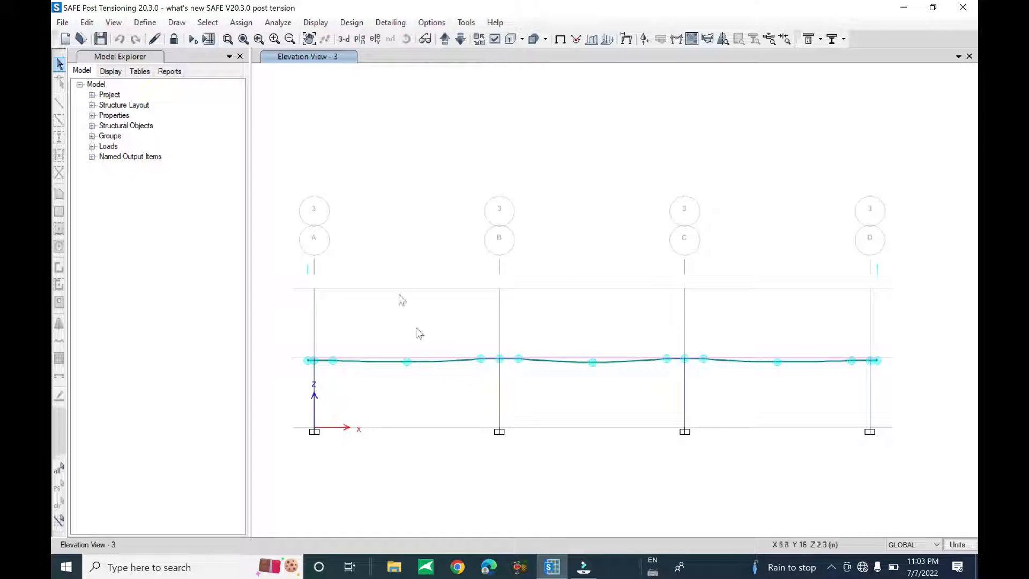
Step: Display the post-tensioned slab in 3-D and examine the tendon layout, drop panels and columns from several angles
left_click(344, 40)
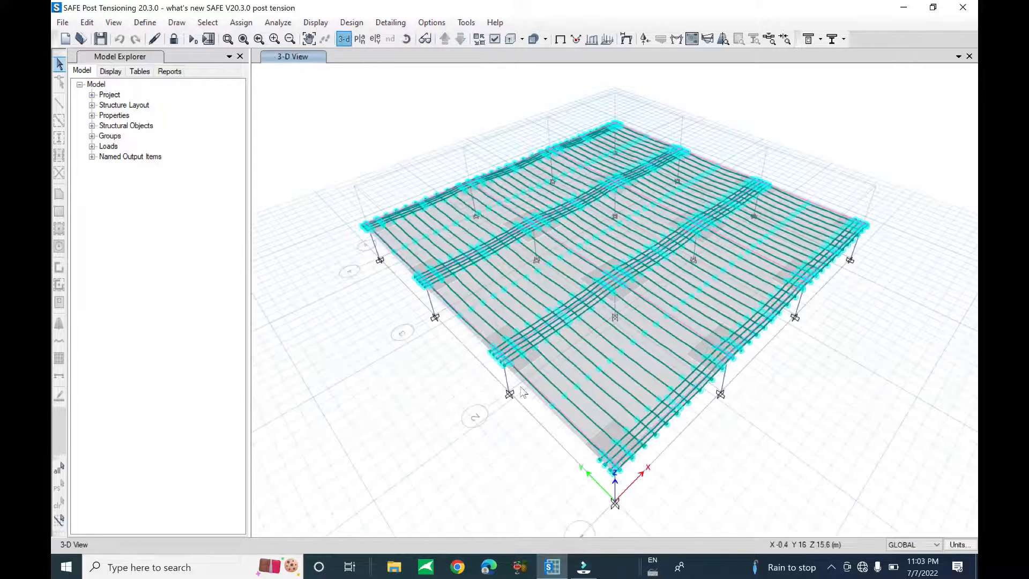
middle_click_drag(744, 435, 707, 447, "shift")
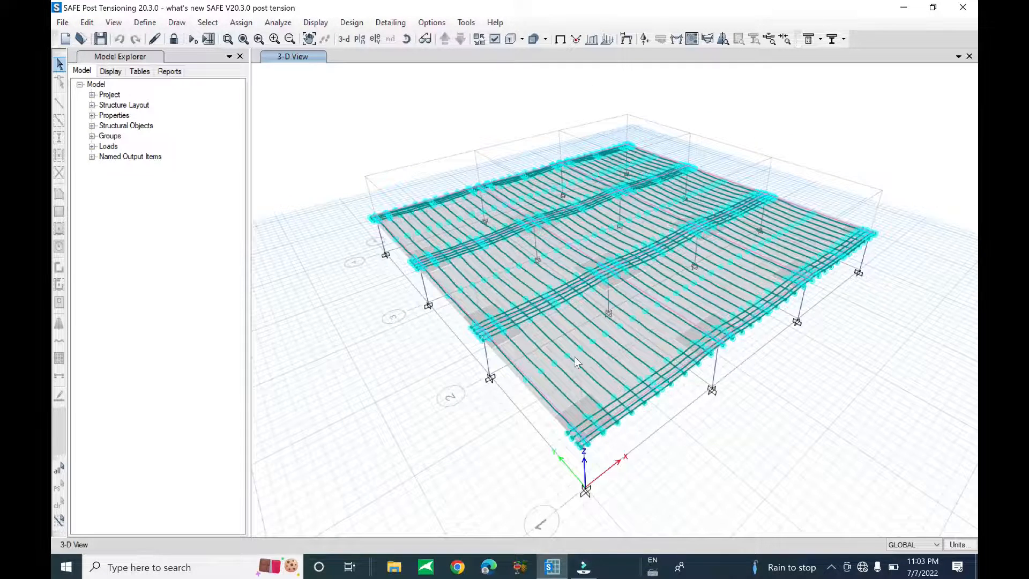
middle_click_drag(576, 362, 496, 458, "shift")
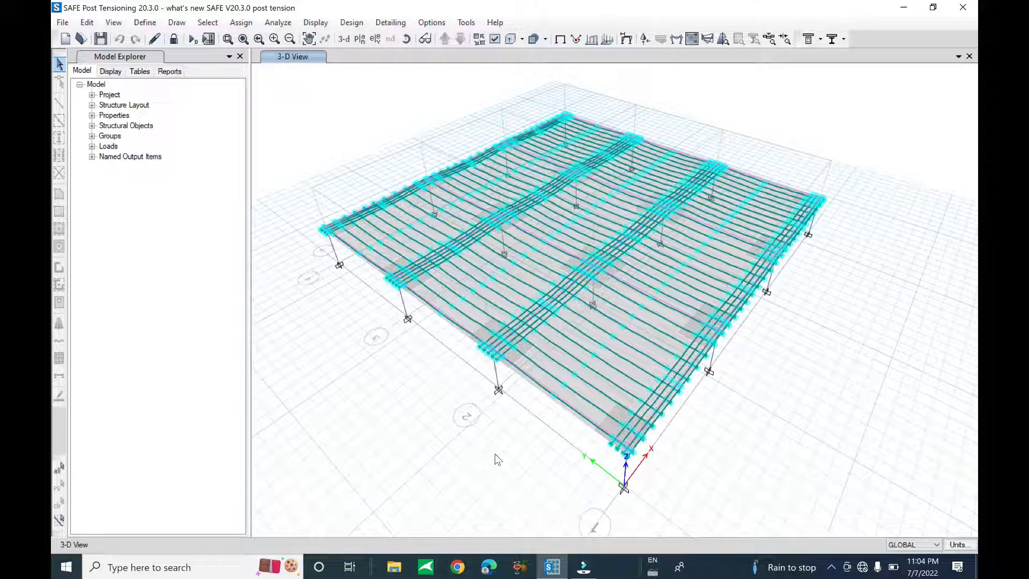
middle_click_drag(714, 408, 687, 388, "shift")
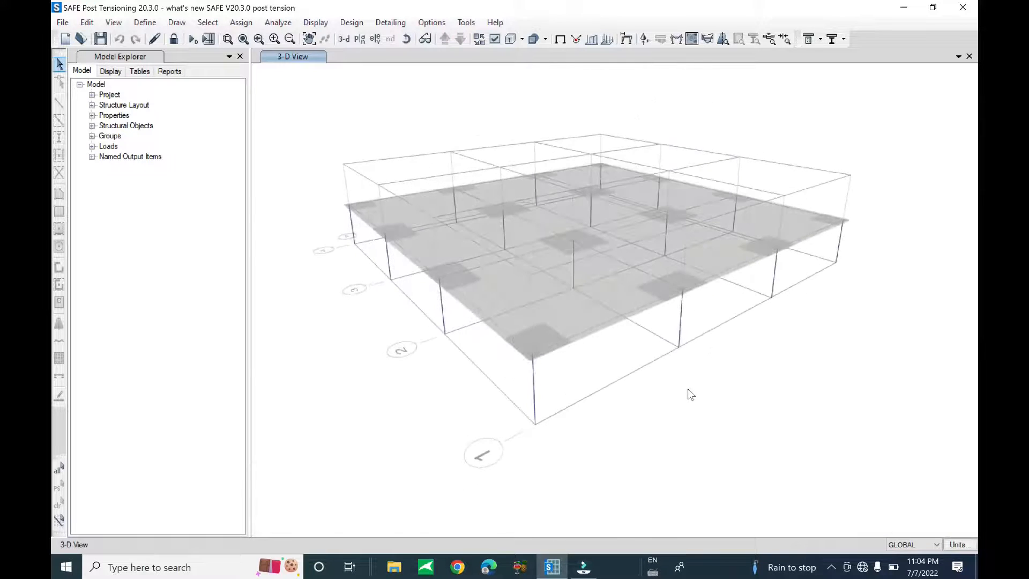
scroll(523, 349, "up", 3)
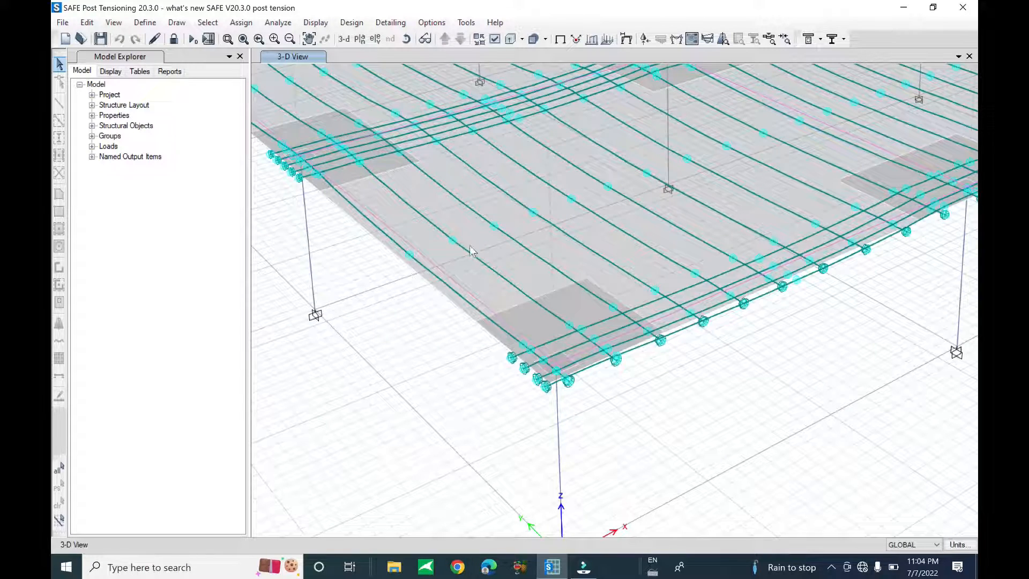
mouse_move(401, 268)
middle_mouse_down("shift")
mouse_move(586, 439)
mouse_move(579, 349)
middle_mouse_up("shift")
mouse_move(512, 338)
middle_mouse_down("shift")
mouse_move(572, 345)
mouse_move(423, 335)
mouse_move(653, 365)
middle_mouse_up("shift")
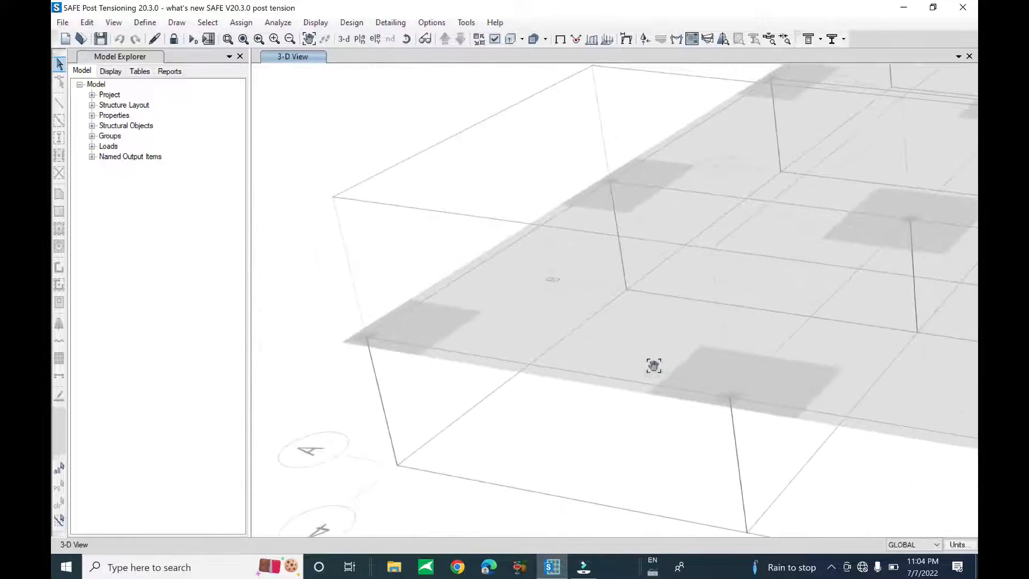
scroll(471, 318, "down", 6)
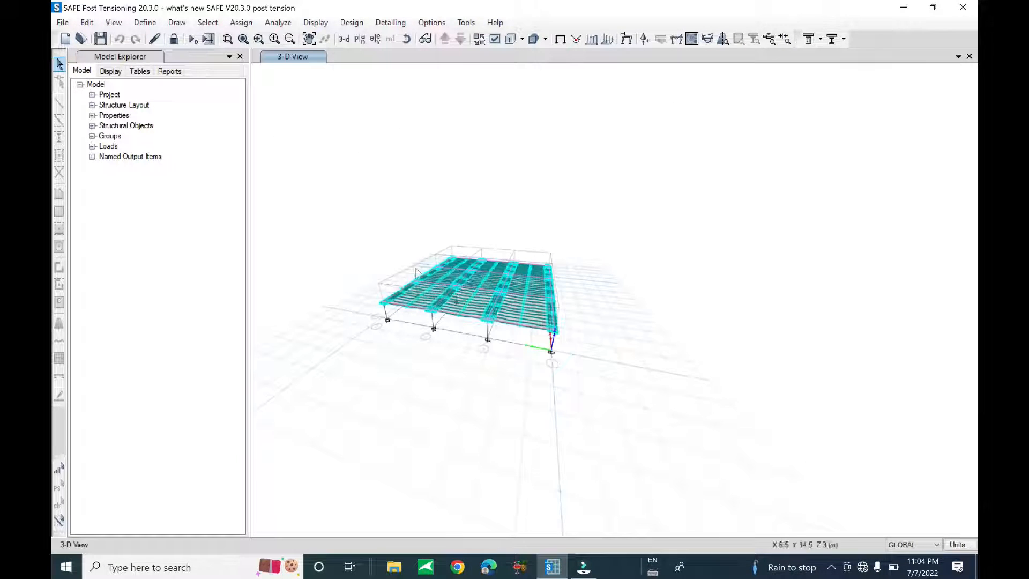
scroll(447, 286, "up", 3)
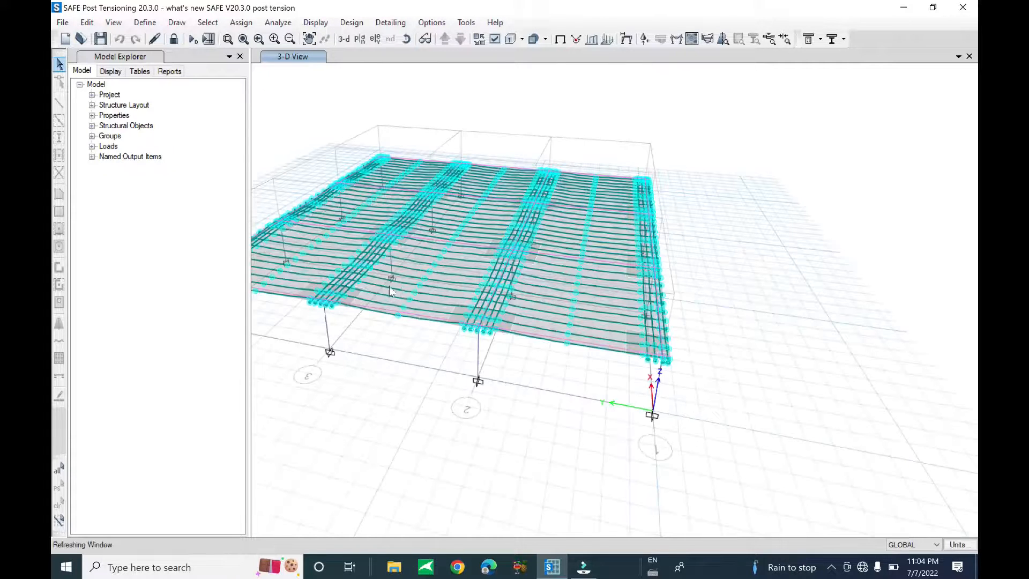
Step: View the tendon layout in the Story1 plan and the tendon profile in the elevation along grid line 2
left_click(359, 39)
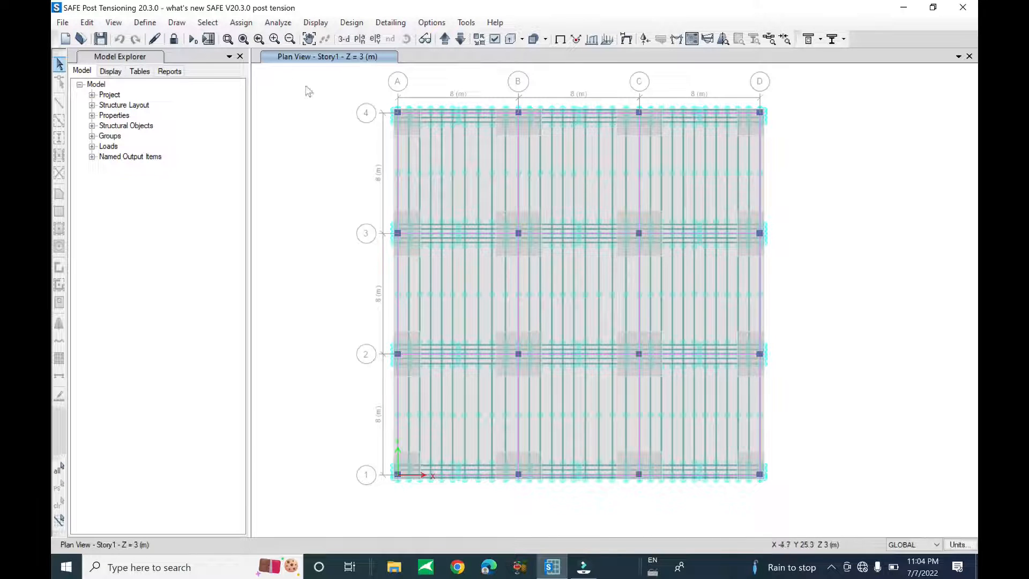
left_click(375, 39)
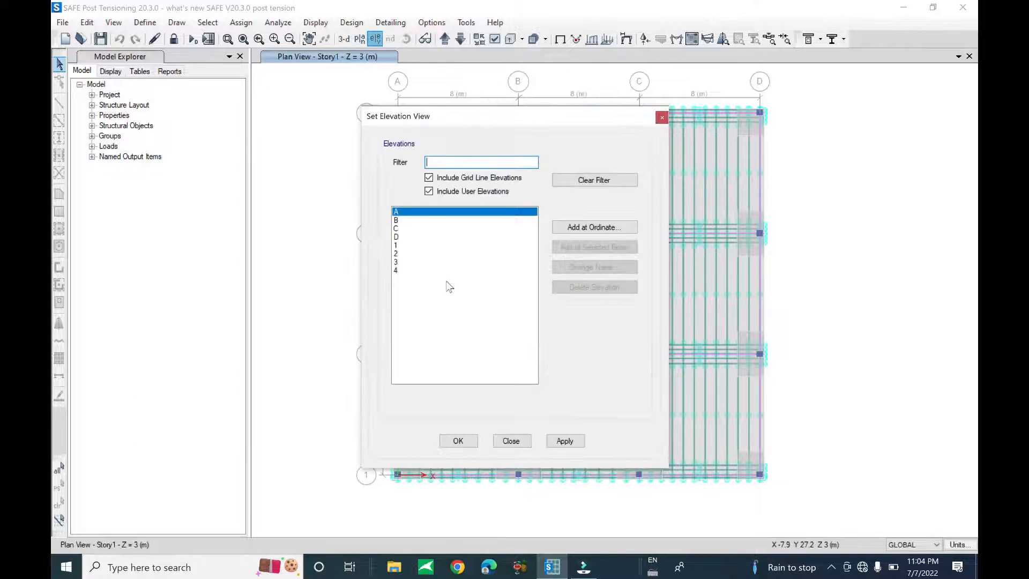
left_click(420, 254)
left_click(567, 442)
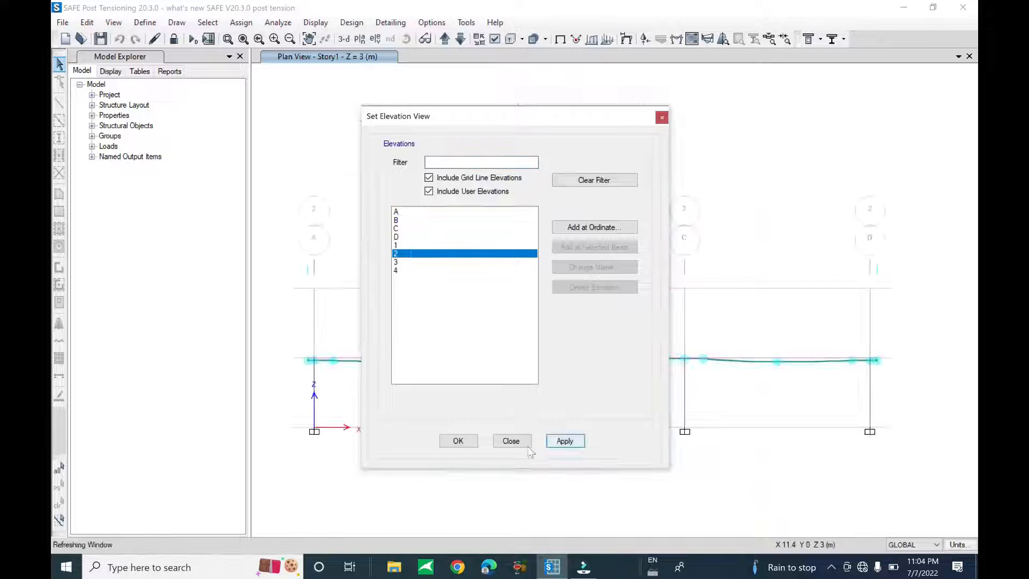
left_click(511, 441)
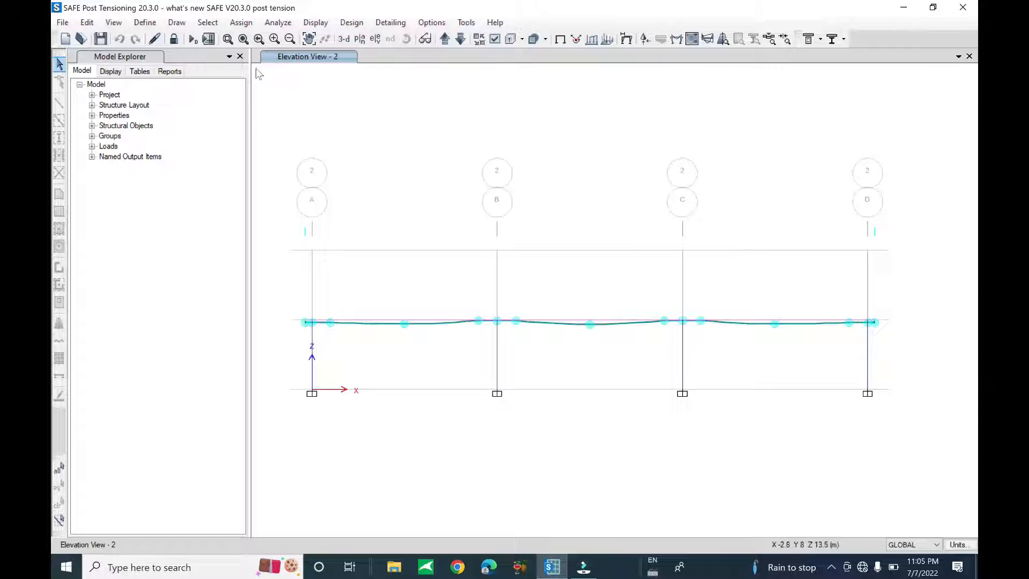
Step: Inspect the tendons again in the 3-D view, and switch to the plan view
left_click(344, 39)
middle_click_drag(598, 339, 556, 327, "shift")
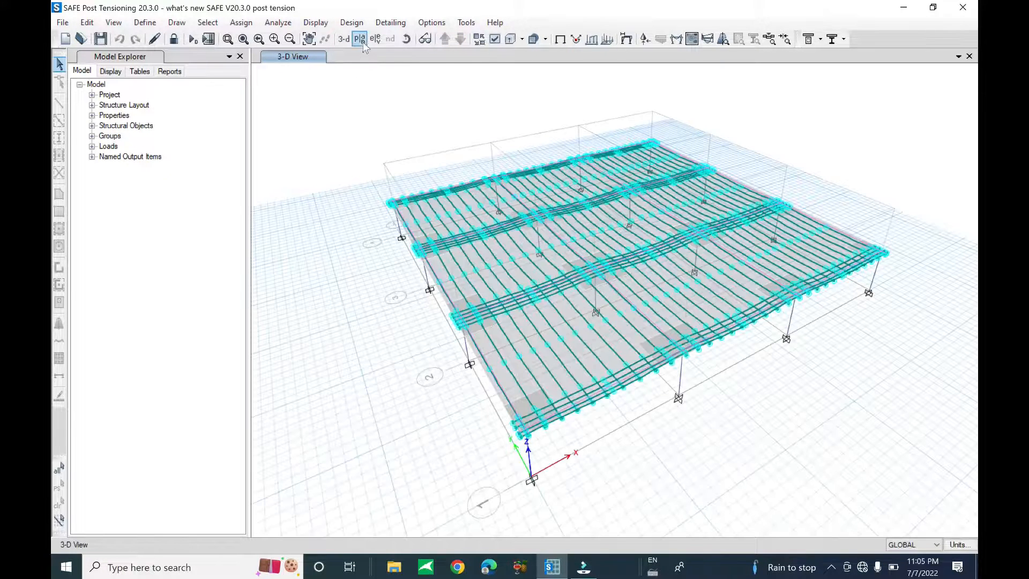
left_click(359, 39)
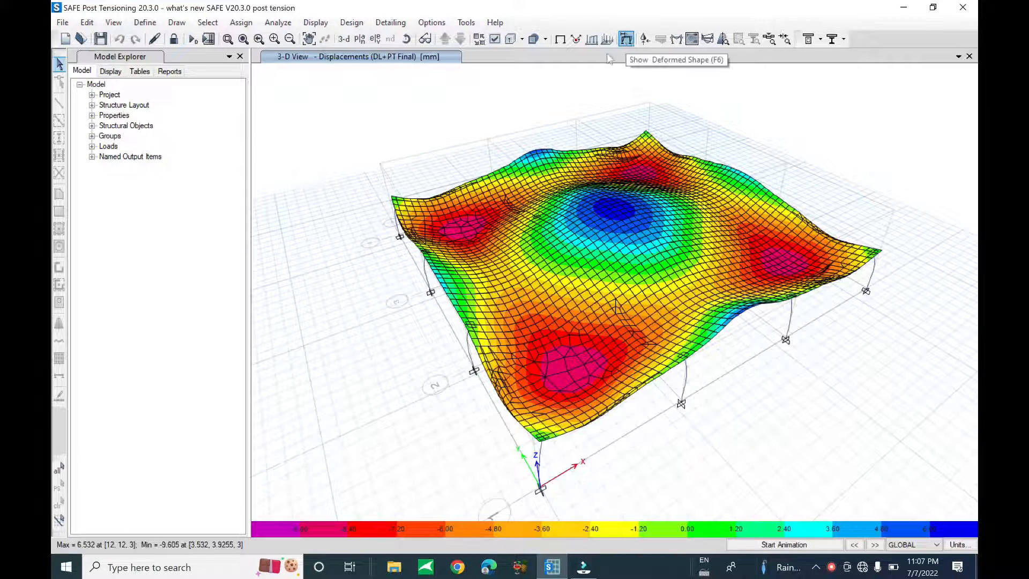
Step: Display the 3-D deformed shape contours for the DL+PT Final combination
left_click(626, 38)
left_click_drag(569, 84, 237, 54)
left_click(145, 109)
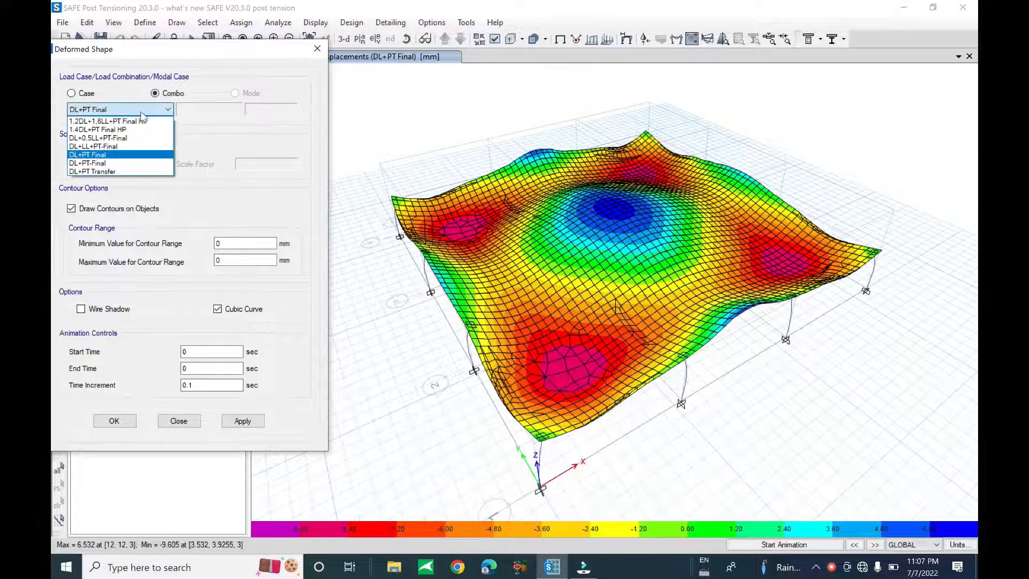
left_click(125, 156)
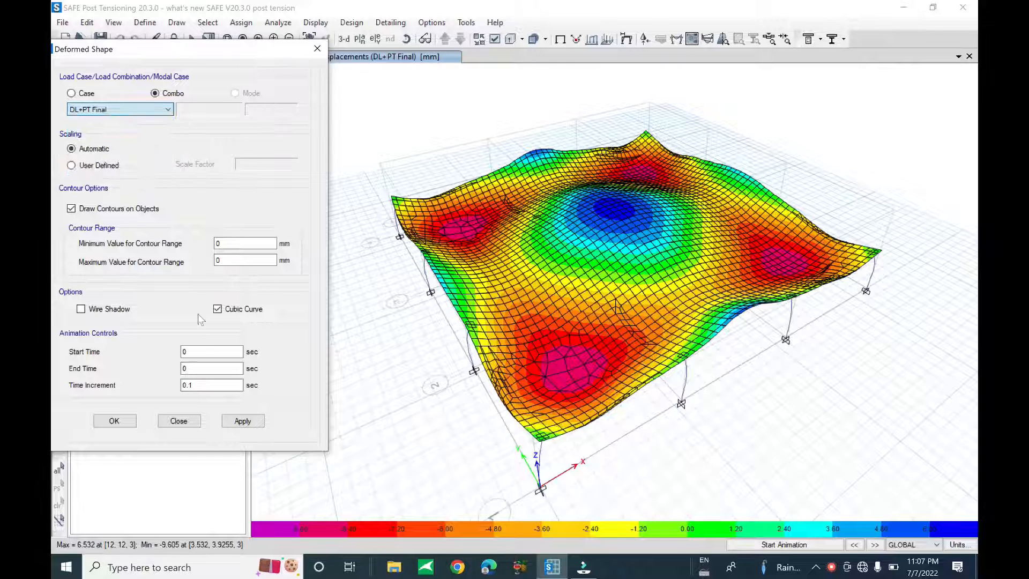
left_click(242, 421)
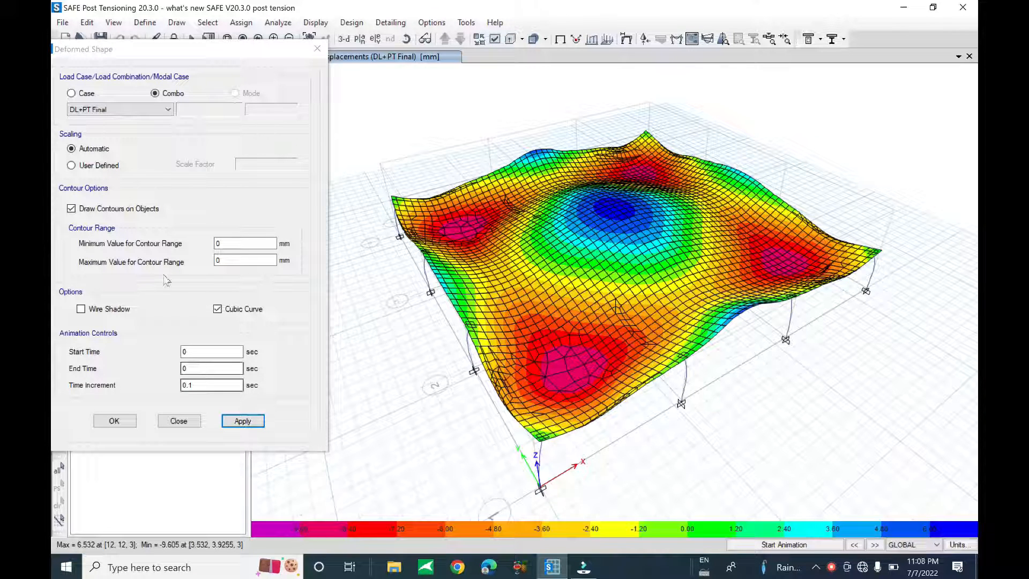
Step: Show the deformed shape for the DL+0.5LL+PT-Final combination and close the deformed shape settings
left_click(139, 110)
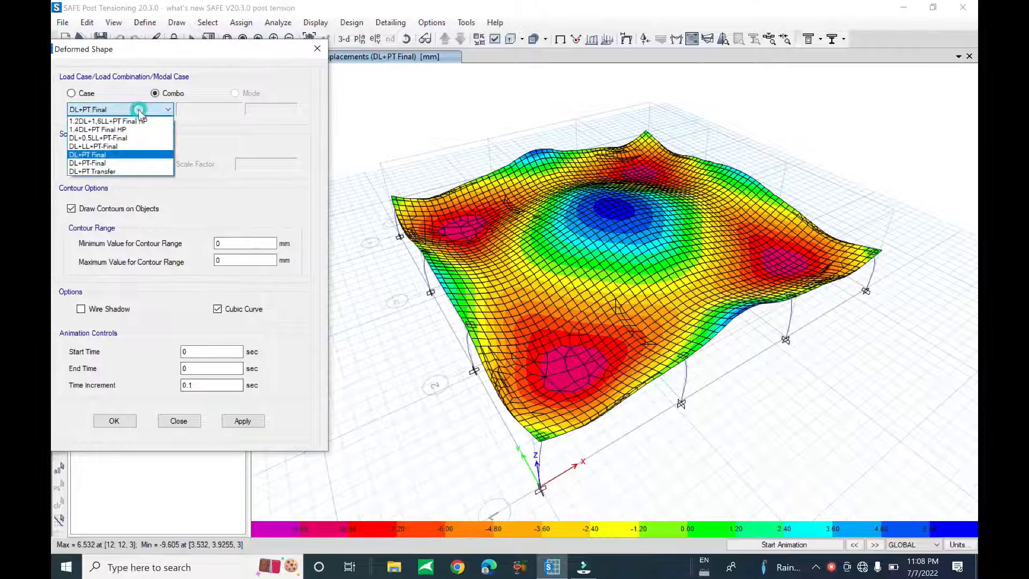
left_click(127, 141)
left_click(252, 420)
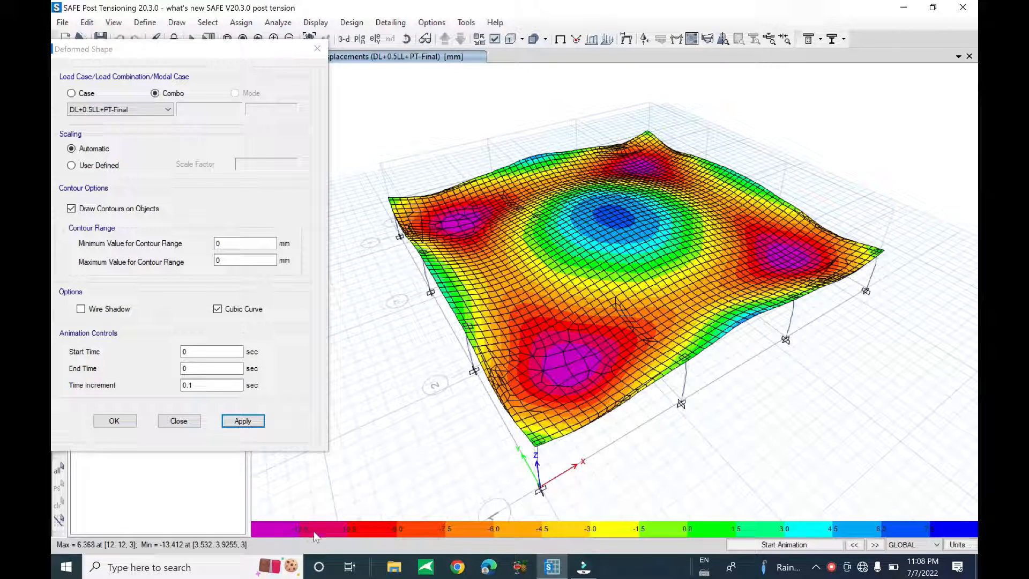
left_click(179, 421)
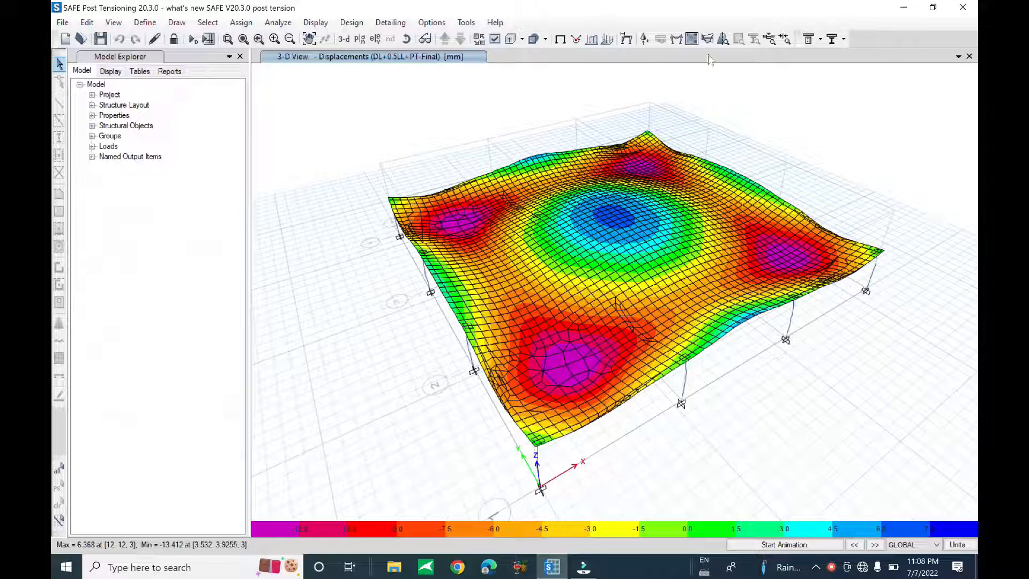
Step: Display the resultant M11 shell moment contours in plan for the 1.2DL+1,6LL+PT Final HP combination
left_click(364, 42)
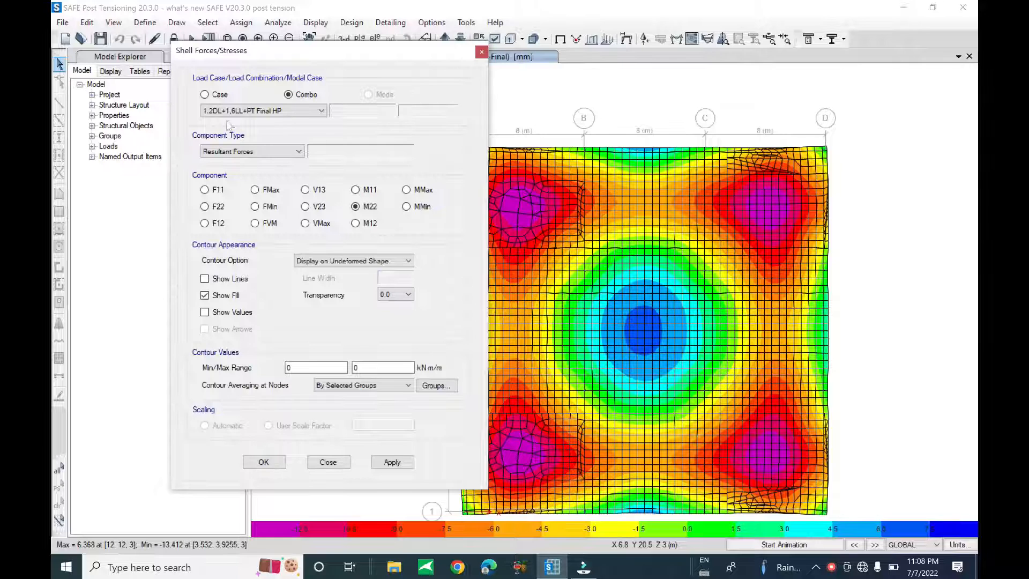
left_click(301, 110)
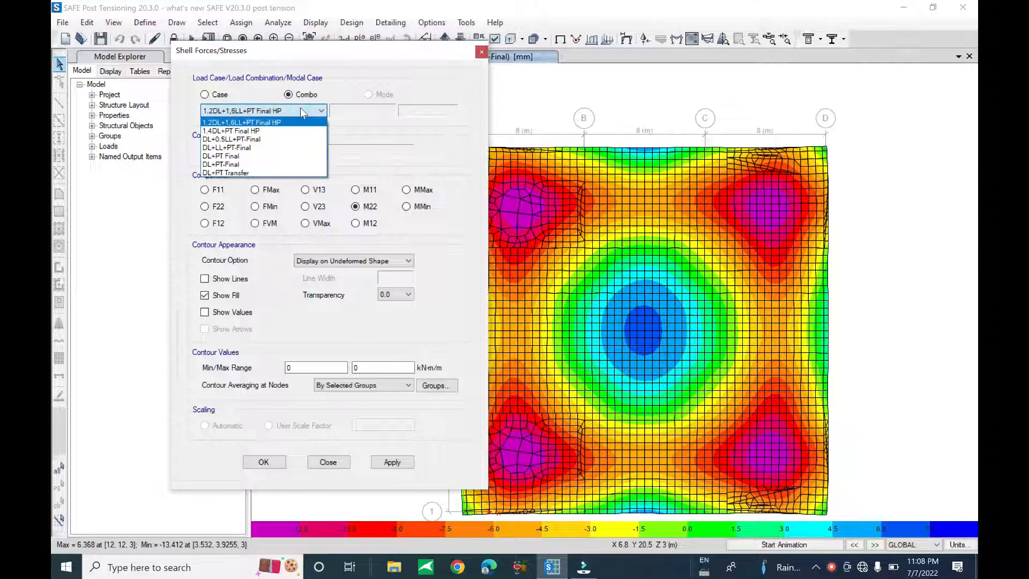
left_click(300, 111)
left_click(356, 189)
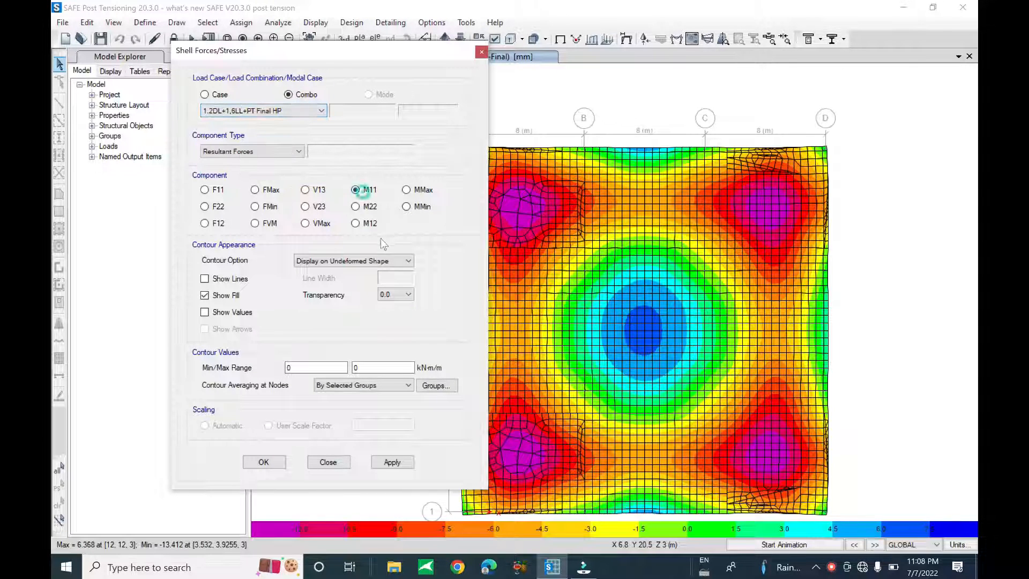
left_click(400, 464)
left_click_drag(390, 56, 238, 55)
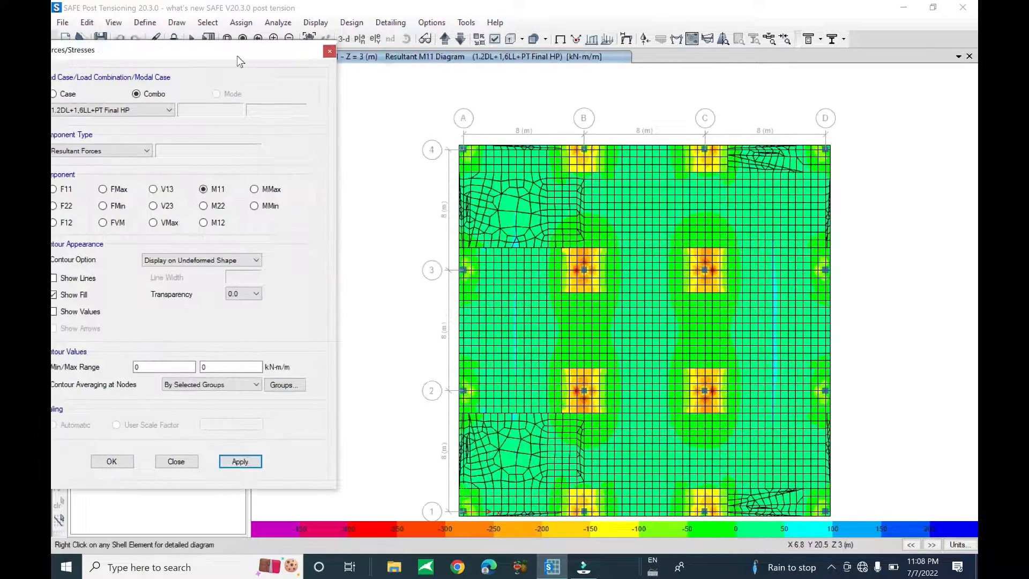
Step: Change the shell moment contours to component M22 and close the shell forces settings
left_click(203, 205)
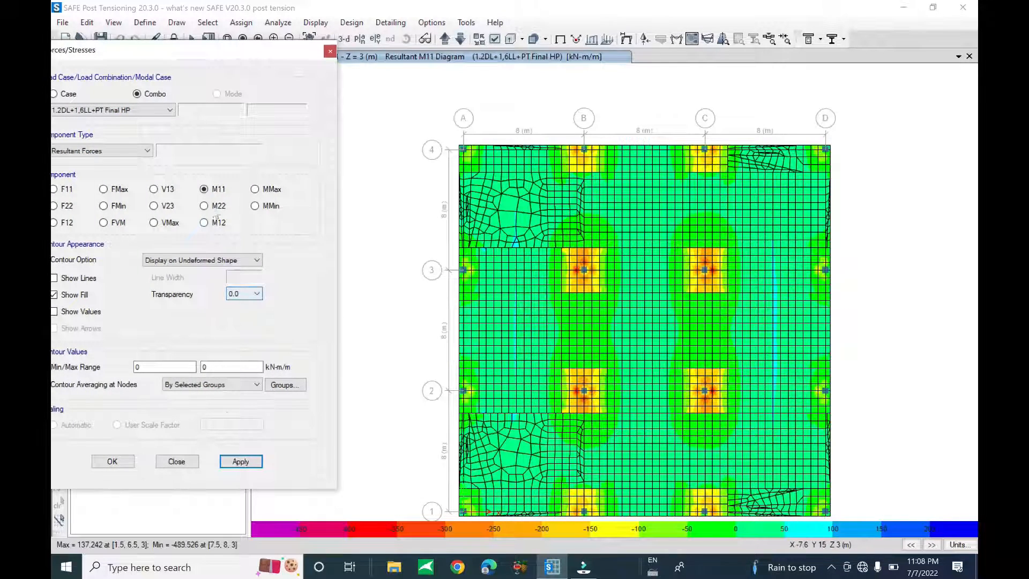
left_click(236, 465)
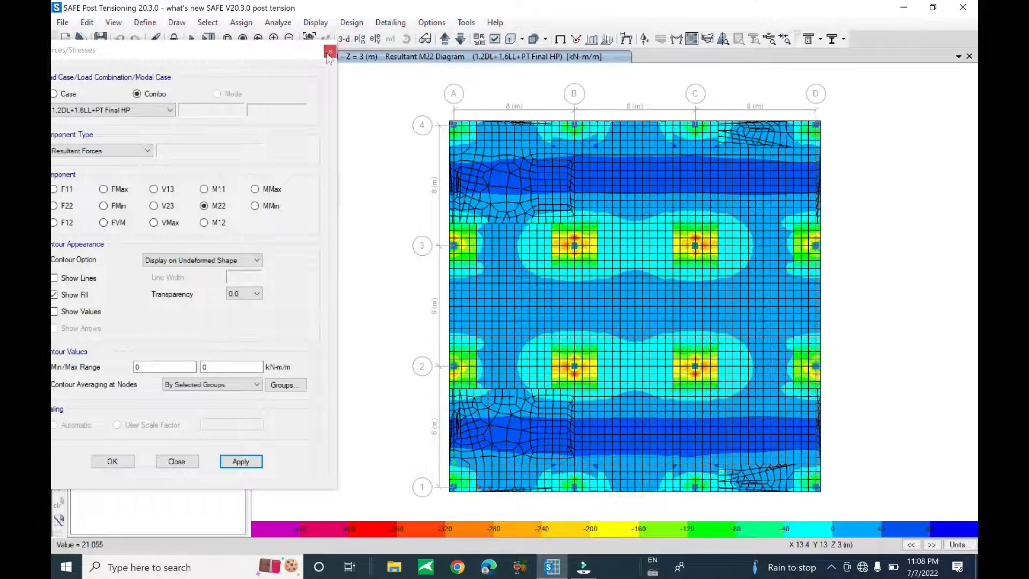
left_click(329, 54)
Step: Display the punching shear design D/C ratios for the columns in the Story1 plan view
left_click(315, 22)
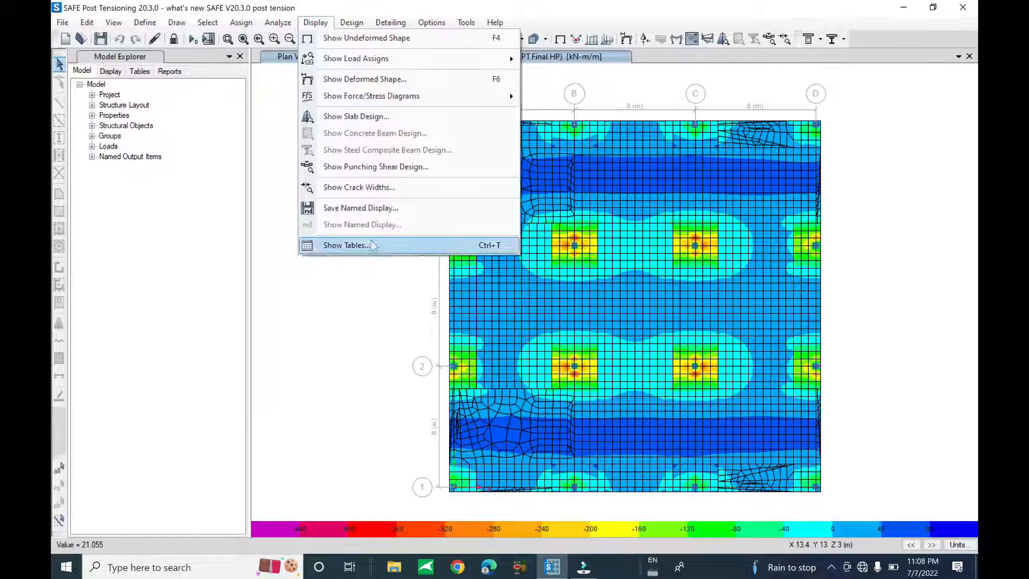
left_click(395, 161)
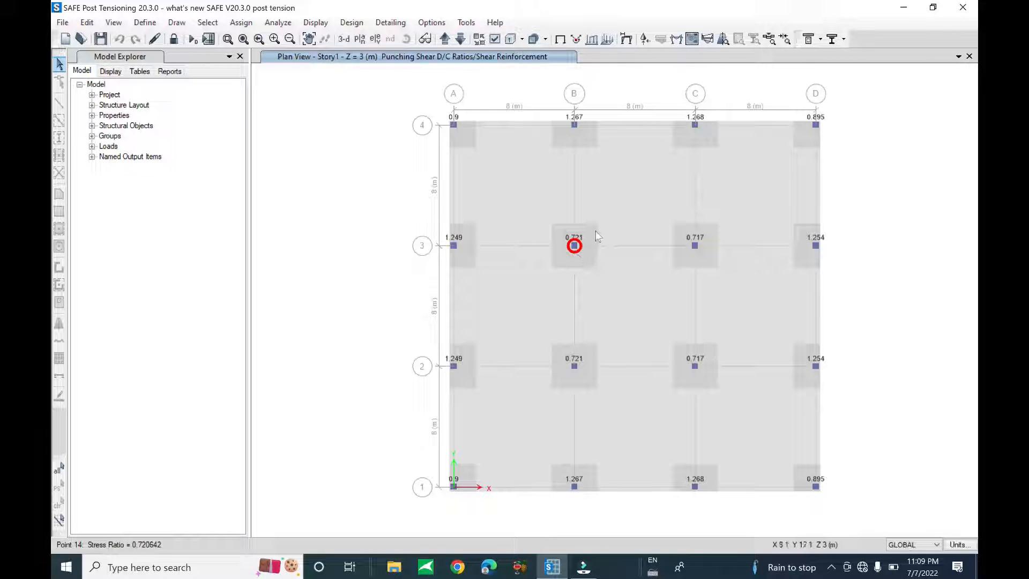
middle_click_drag(810, 258, 779, 255)
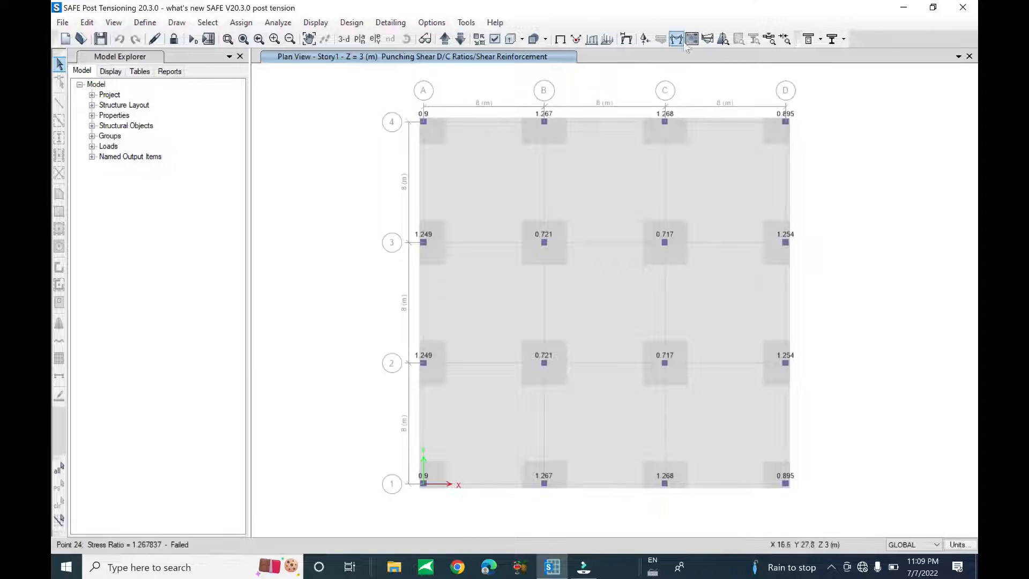
Step: Turn on the elongation display for tendon objects in the view options and apply it to the plan view
left_click(494, 40)
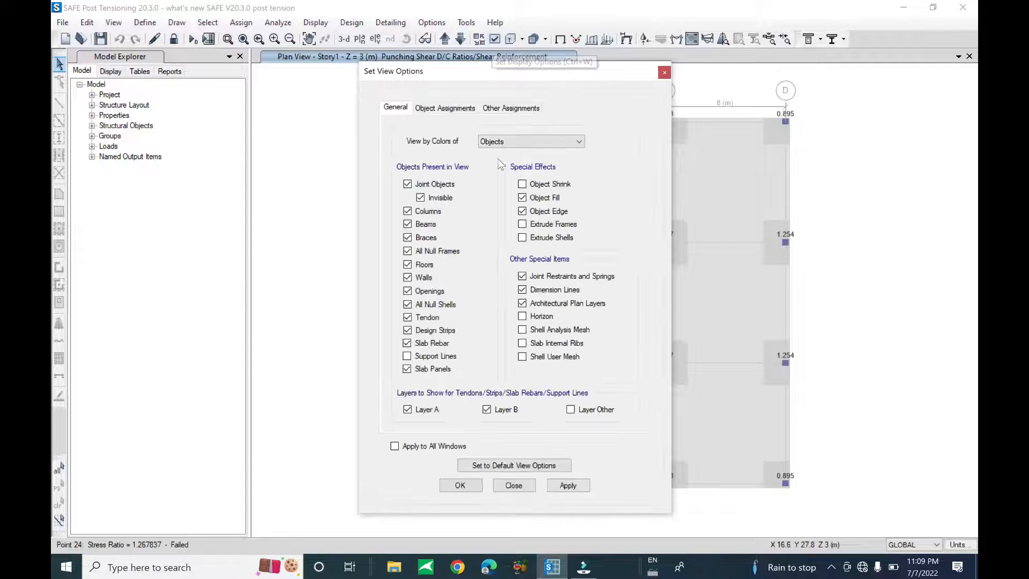
left_click(499, 110)
left_click_drag(498, 73, 298, 100)
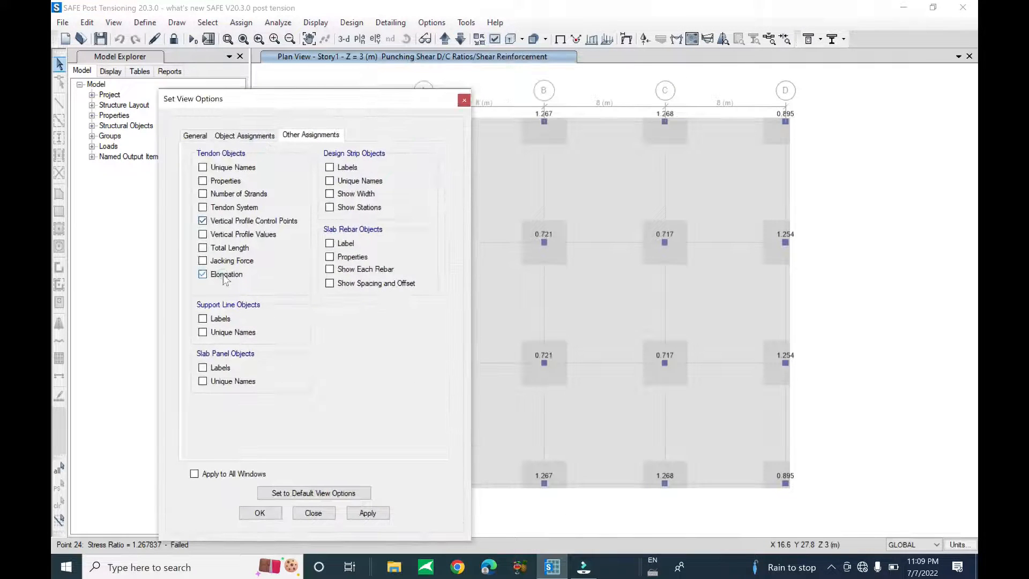
left_click(367, 513)
left_click_drag(318, 102, 239, 101)
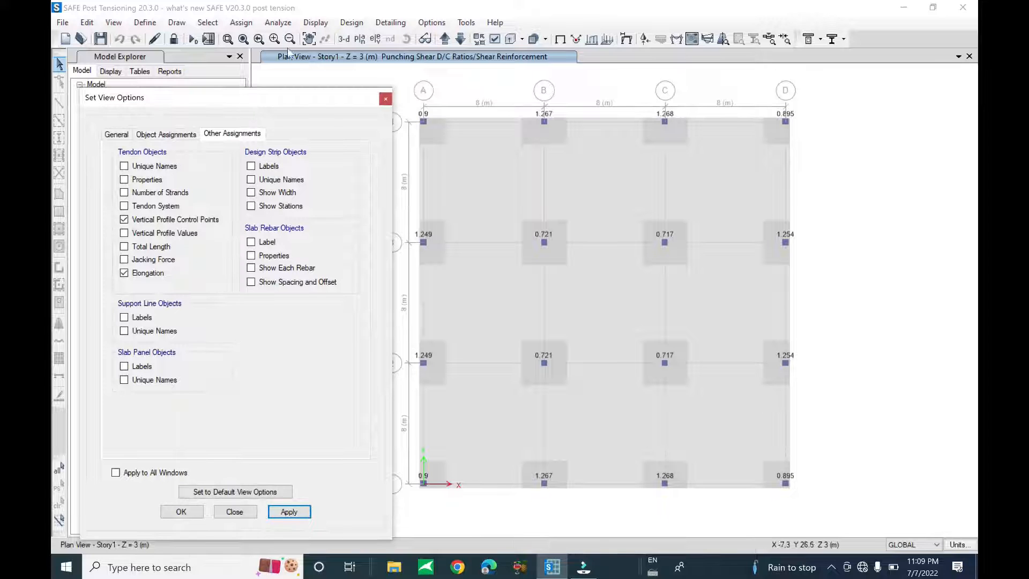
Step: Clear the punching shear results from the Story1 plan to display the tendons with their elongations
left_click(250, 25)
left_click(250, 22)
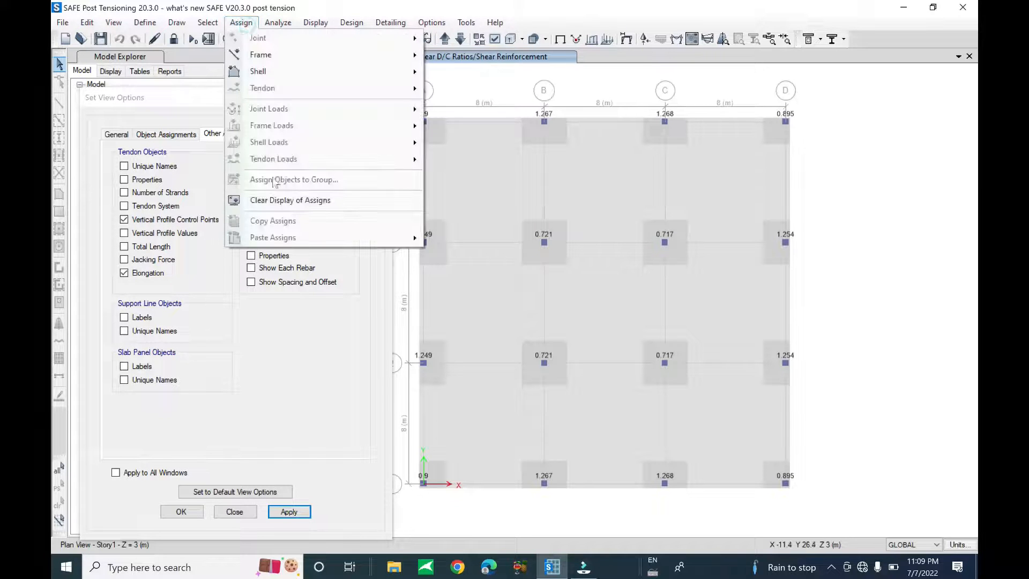
left_click(292, 198)
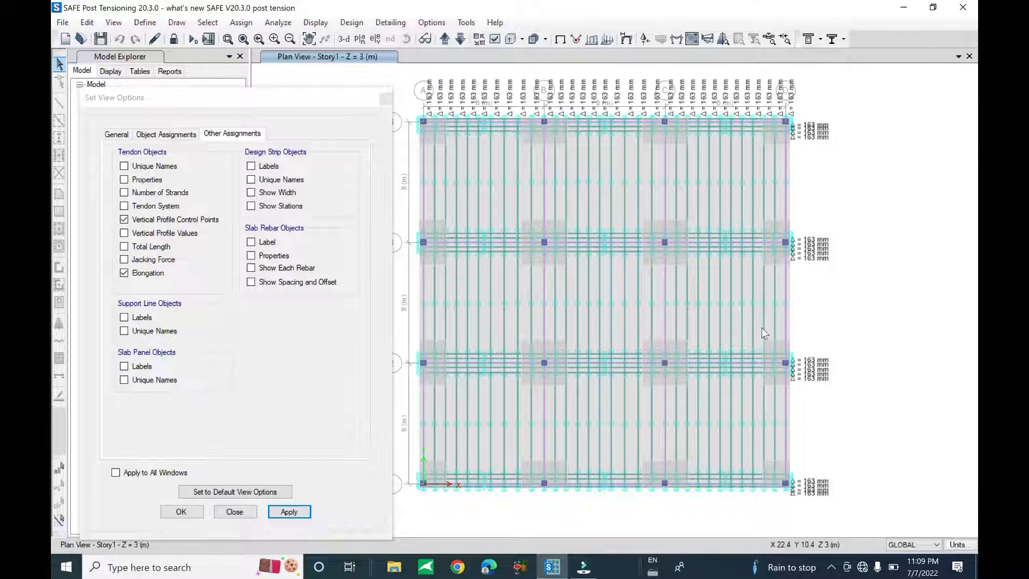
middle_click_drag(669, 223, 673, 234)
Step: Add the jacking force to the tendon display and examine the force labels at the tendon ends
left_click(144, 261)
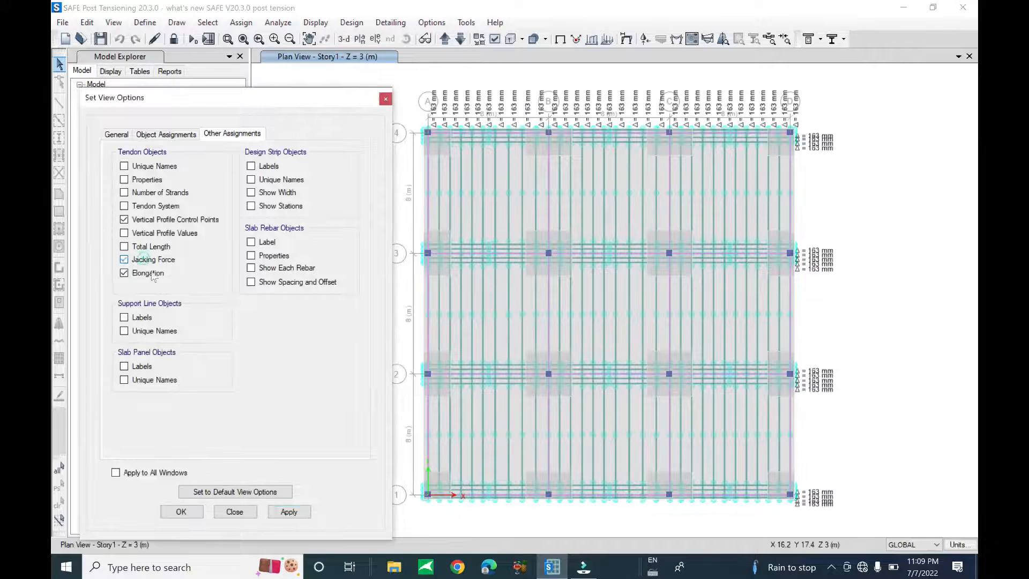
left_click(289, 512)
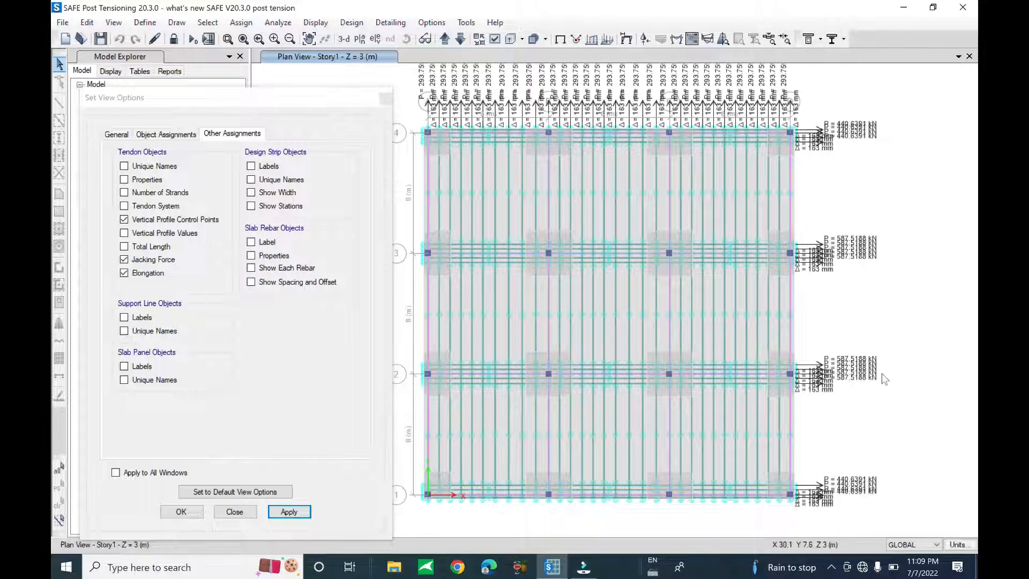
scroll(880, 369, "up", 5)
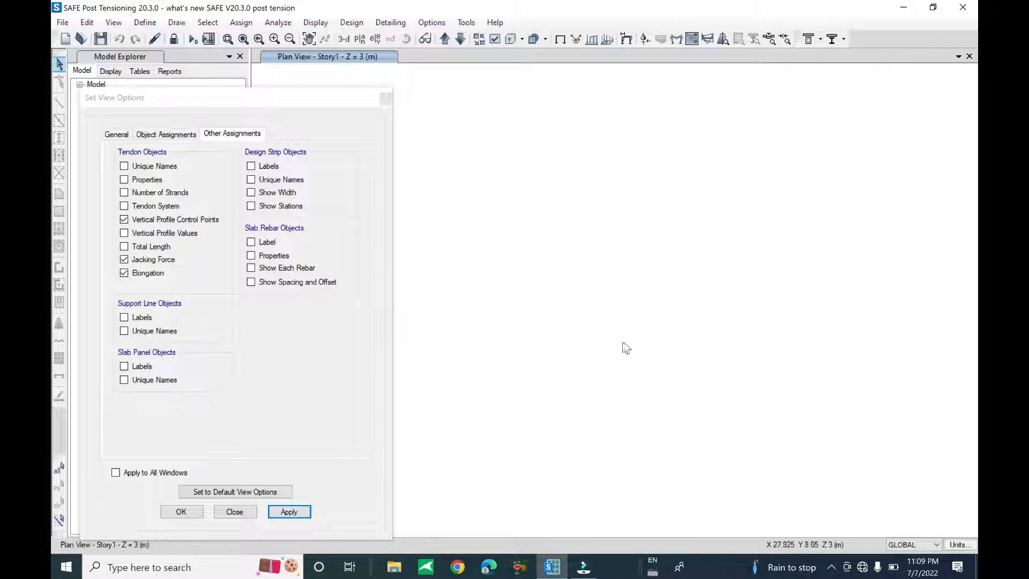
middle_click_drag(609, 345, 719, 355)
middle_click_drag(441, 343, 757, 349)
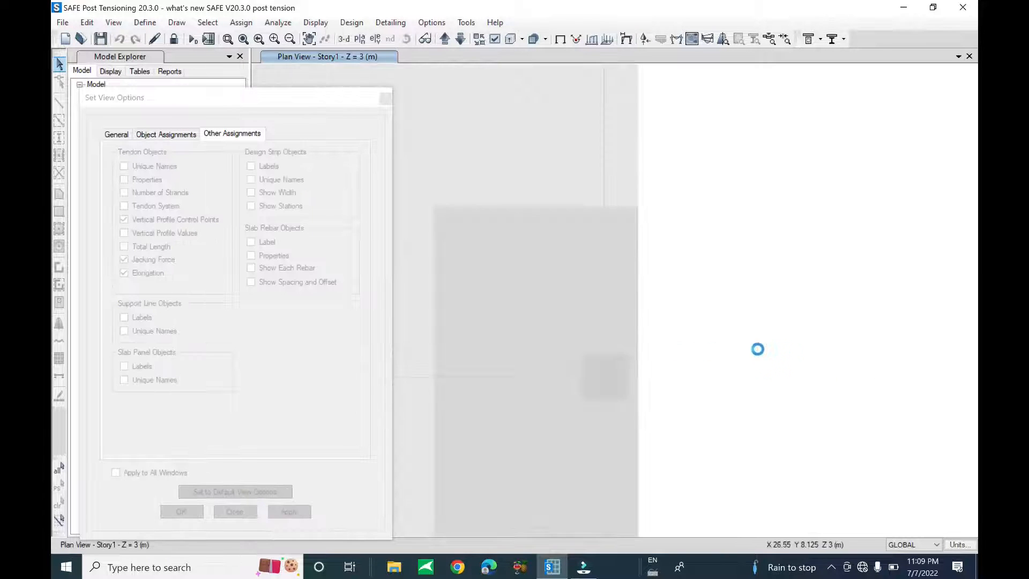
scroll(751, 343, "down", 5)
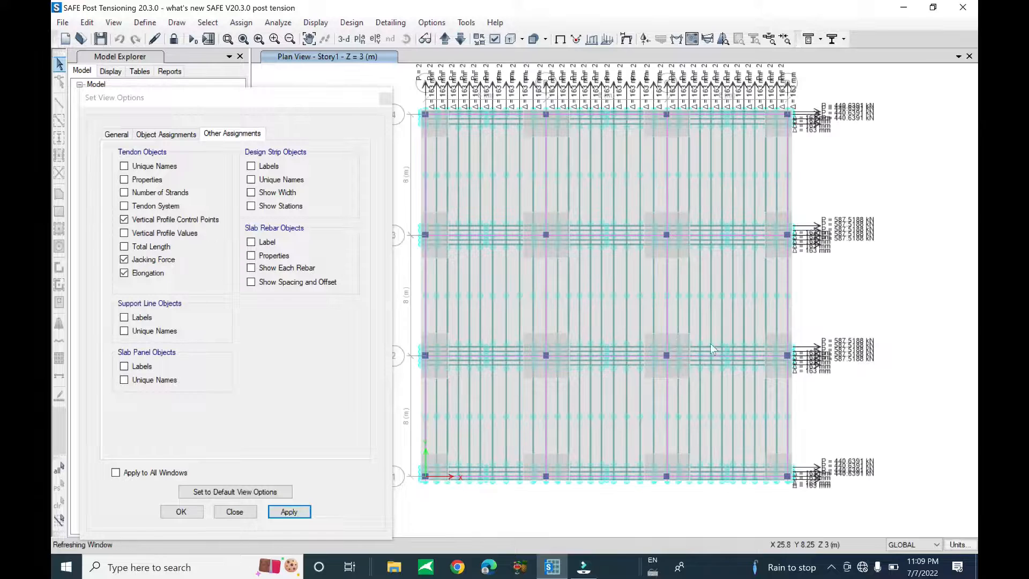
Step: Add the vertical profile values and total length to the tendon display in the plan view
left_click(158, 234)
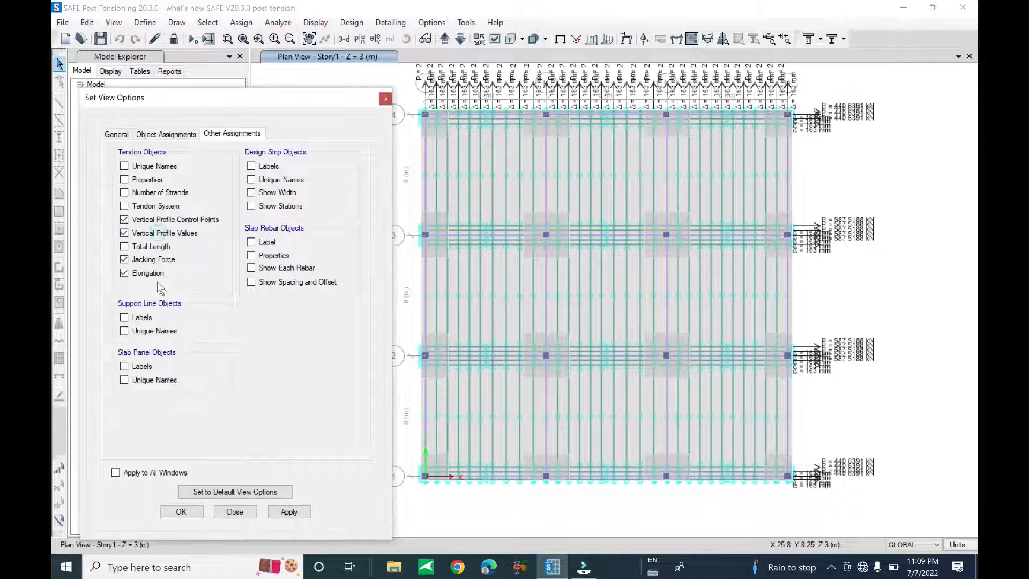
left_click(289, 512)
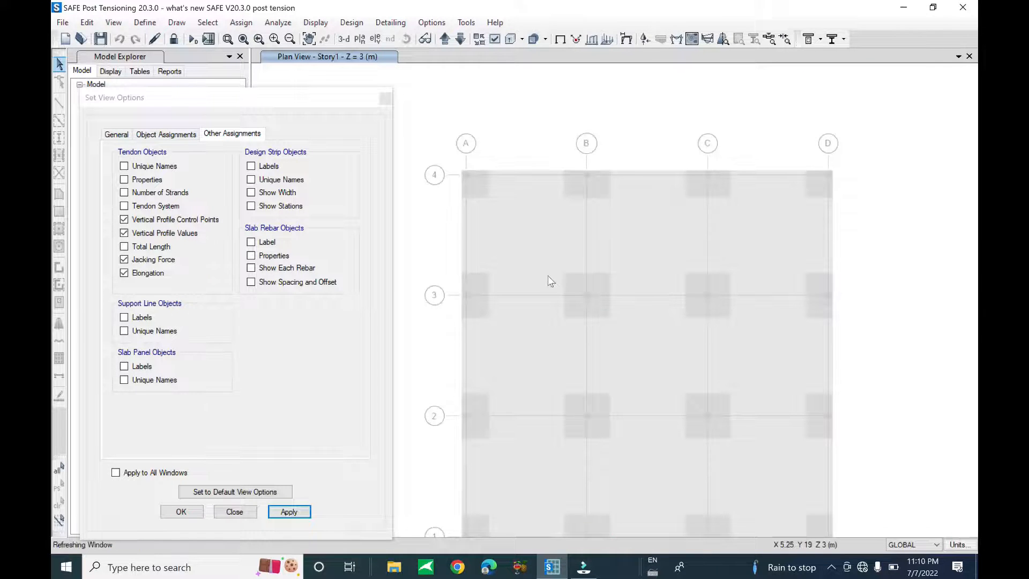
left_click(148, 246)
left_click(289, 511)
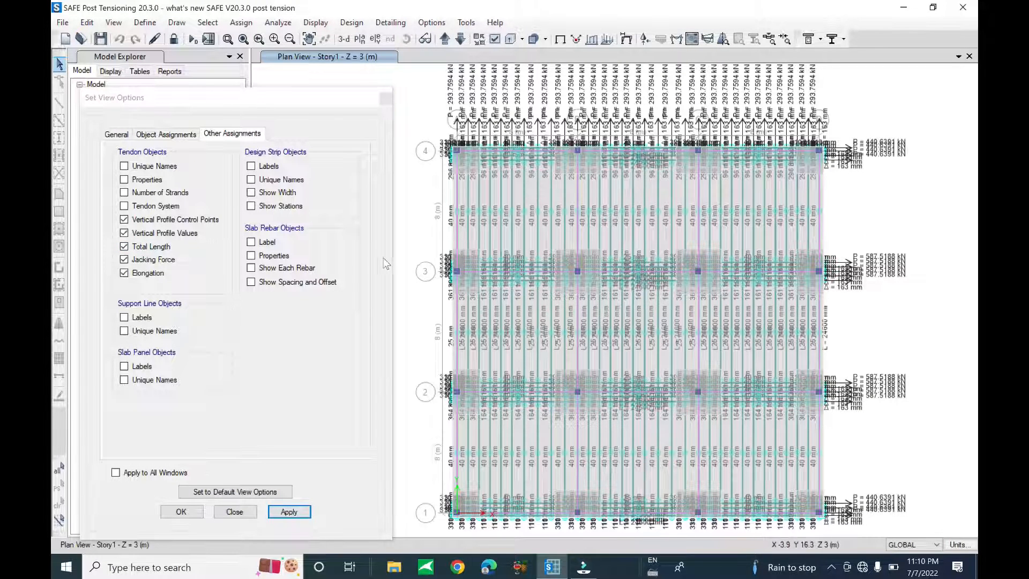
Step: Replace the tendon profile, length, jacking force and elongation display with unique names and number of strands
left_click(125, 273)
left_click(124, 259)
left_click(124, 219)
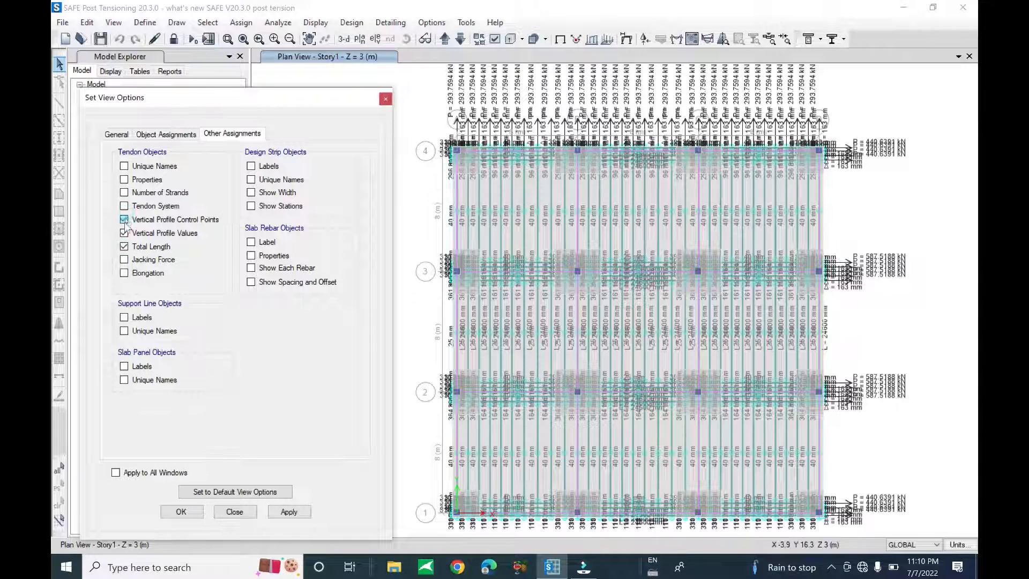
left_click(123, 246)
left_click(124, 233)
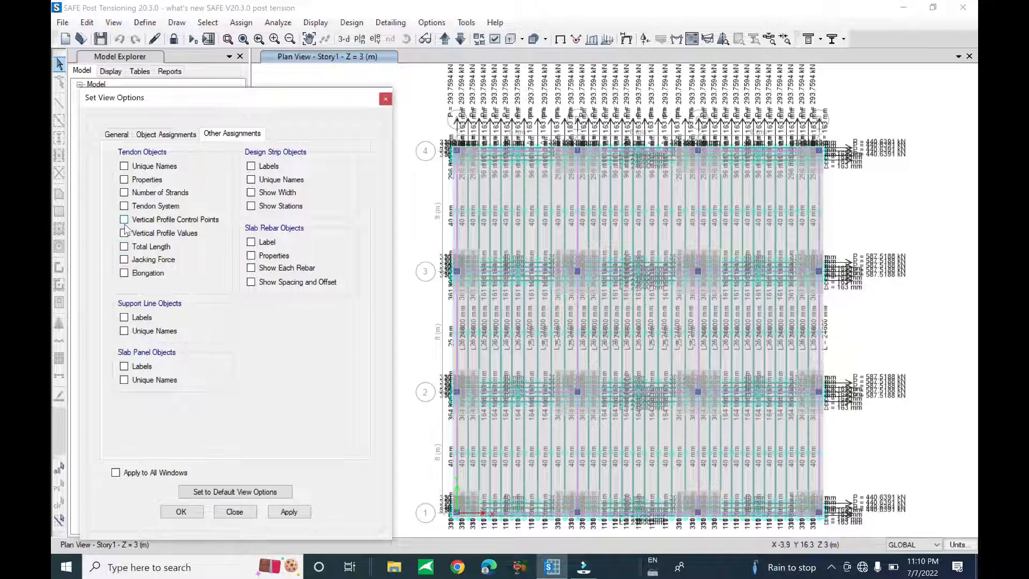
left_click(125, 193)
left_click(124, 166)
left_click(289, 512)
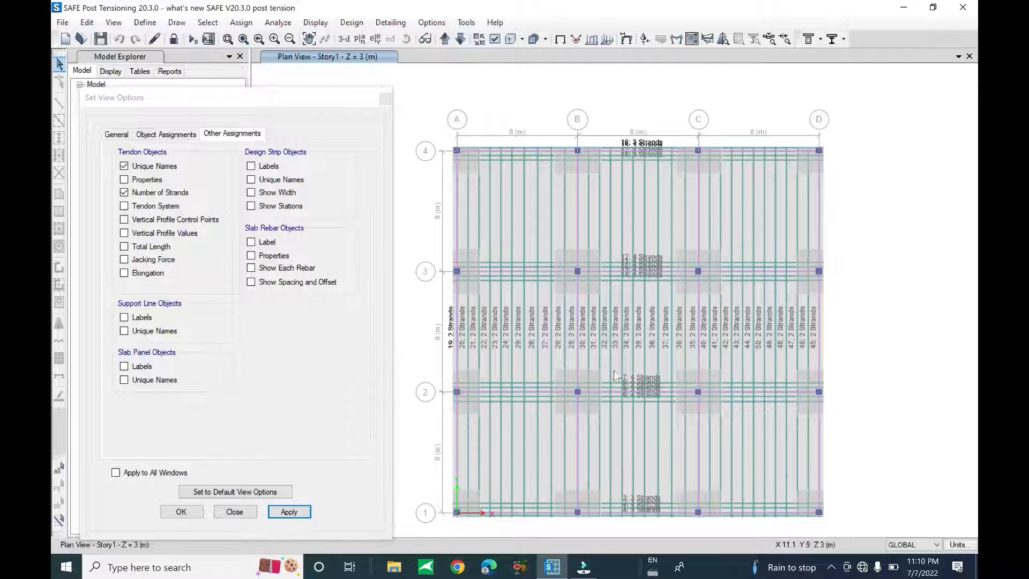
Step: Examine the tendon names and strand counts along both directions of the slab plan
scroll(535, 354, "up", 5)
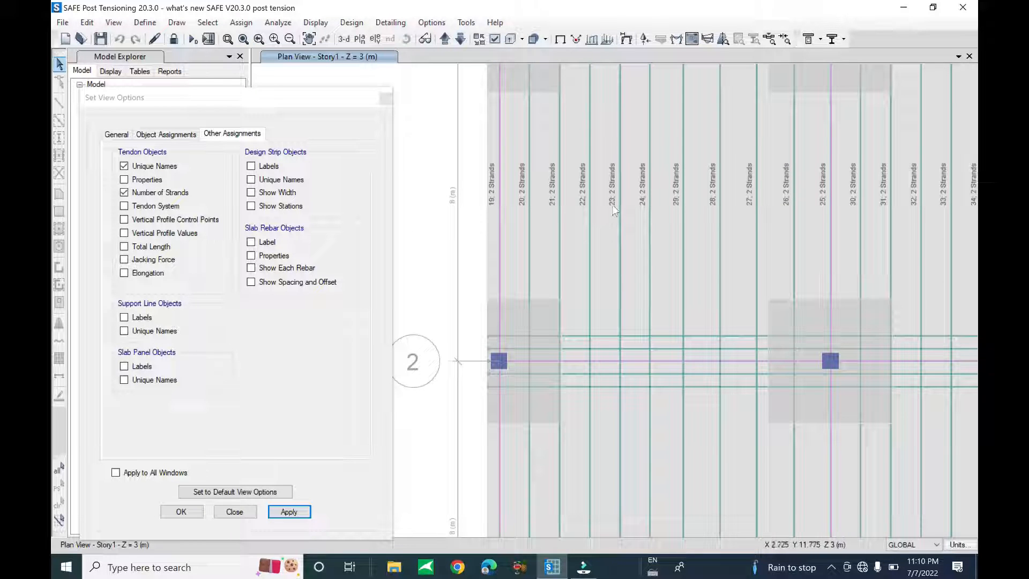
middle_click_drag(667, 214, 632, 226)
middle_click_drag(649, 185, 616, 354)
scroll(540, 254, "down", 3)
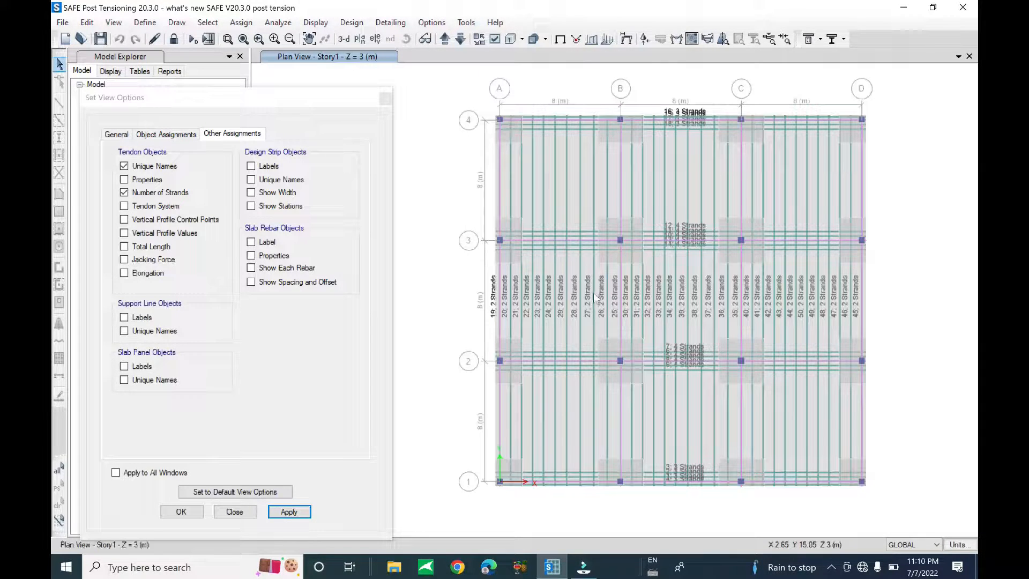
scroll(547, 366, "up", 3)
middle_click_drag(523, 356, 570, 352)
middle_click_drag(729, 387, 513, 371)
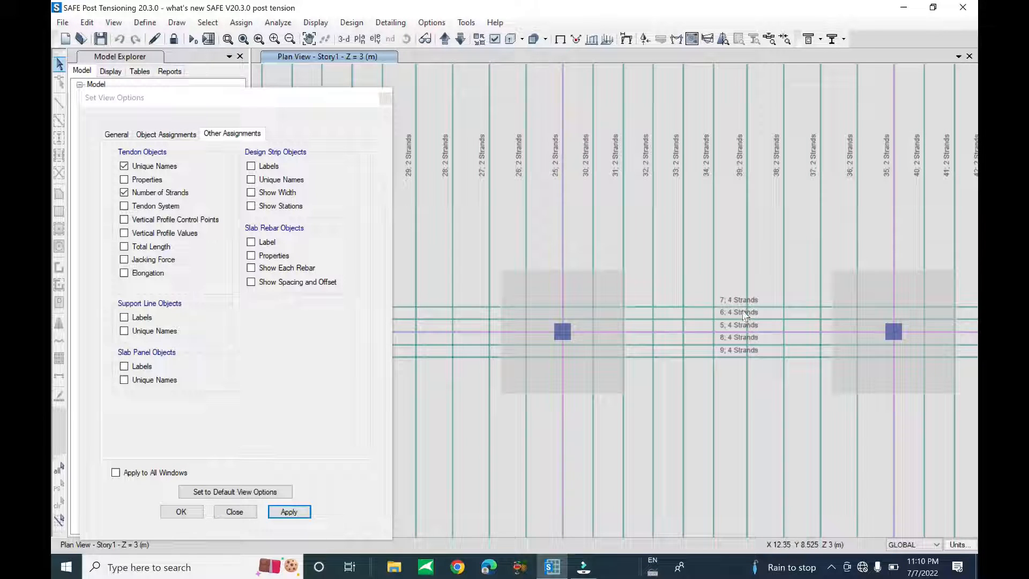
scroll(635, 289, "down", 1)
scroll(634, 290, "down", 5)
scroll(644, 274, "up", 3)
middle_click_drag(650, 290, 646, 338)
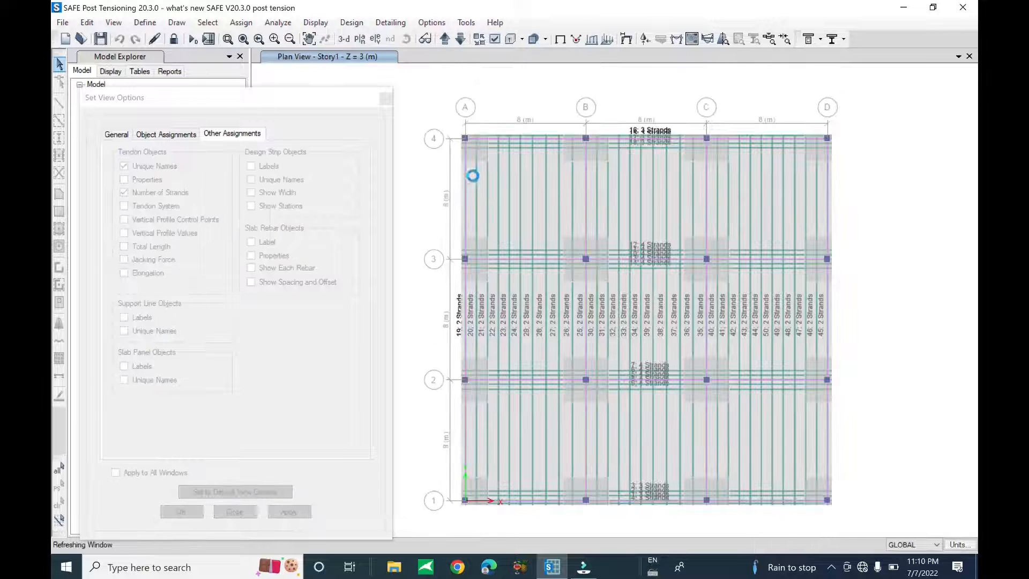
Step: Hide the tendon unique names and strand numbers, show only vertical profile control points, and accept the view options
left_click(384, 98)
left_click(384, 99)
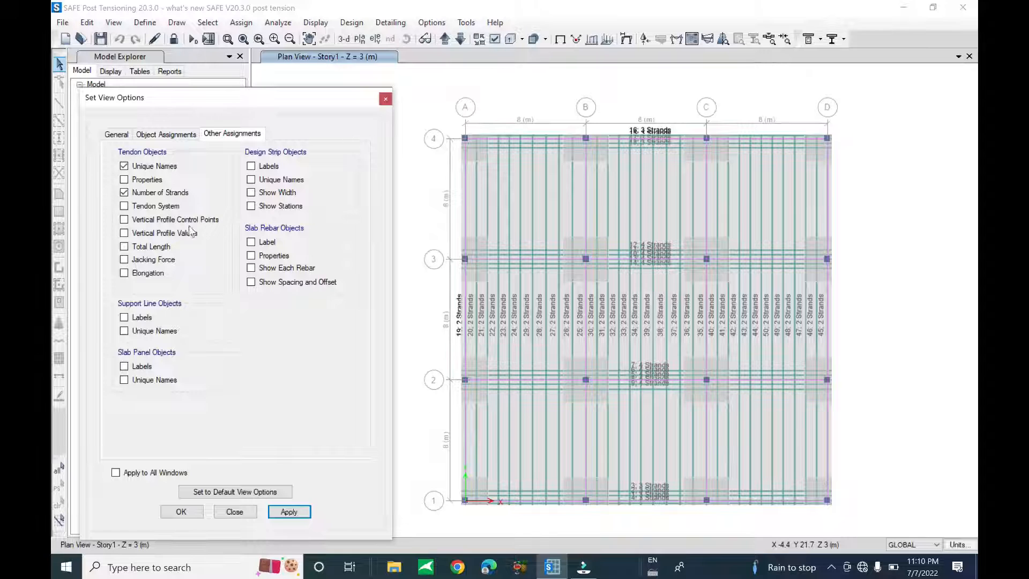
left_click(156, 192)
left_click(154, 166)
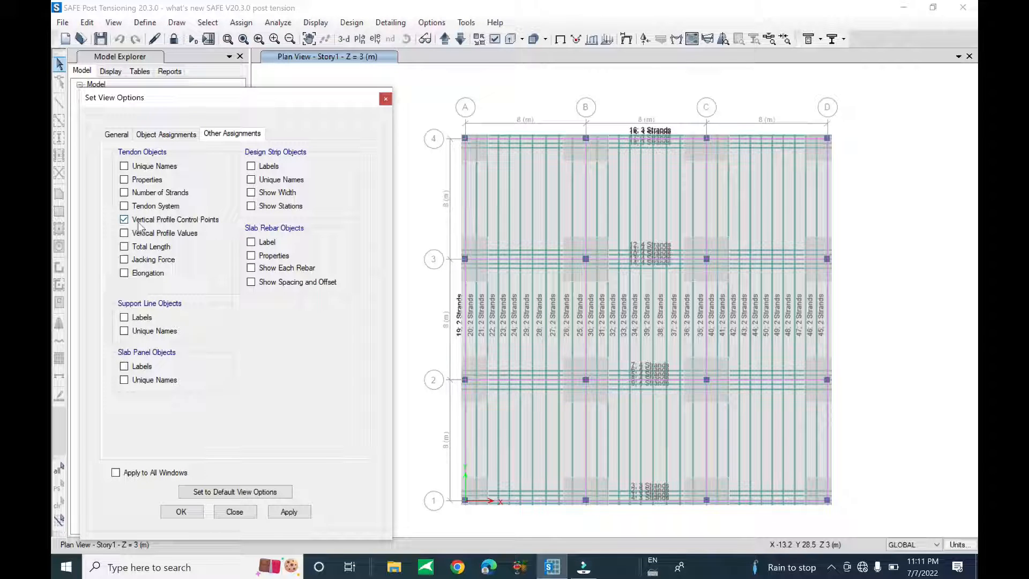
left_click(289, 511)
left_click(182, 512)
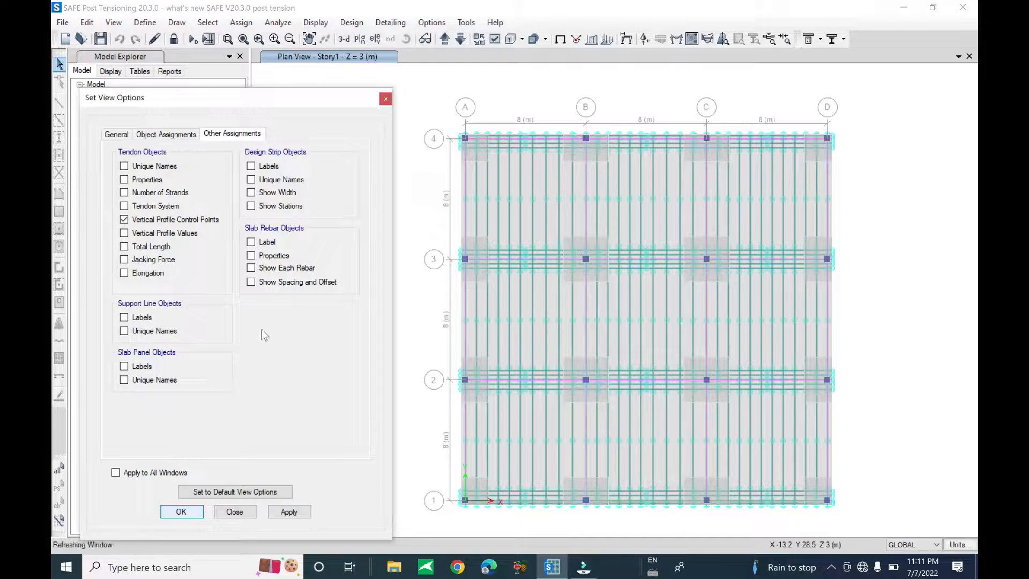
Step: Switch to the 3-D view and inspect the tendons around the slab's edge column and drop panel
left_click(343, 39)
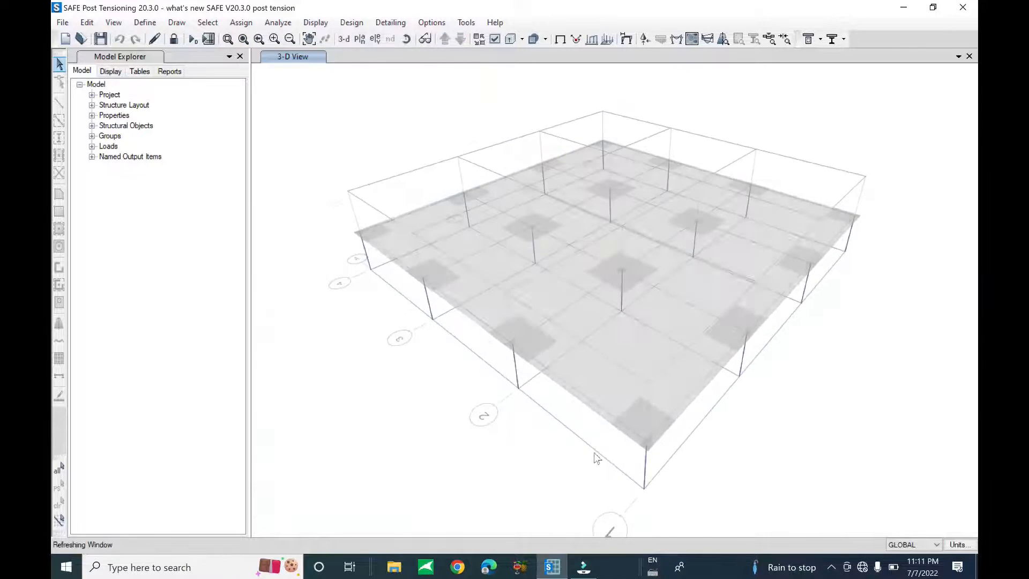
scroll(548, 451, "up", 5)
scroll(551, 450, "down", 5)
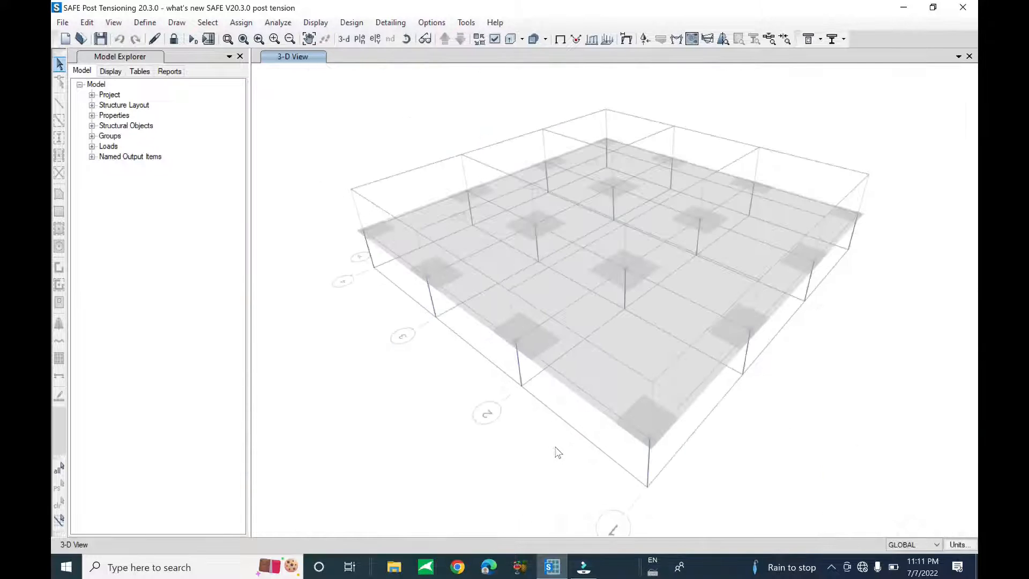
scroll(551, 338, "up", 5)
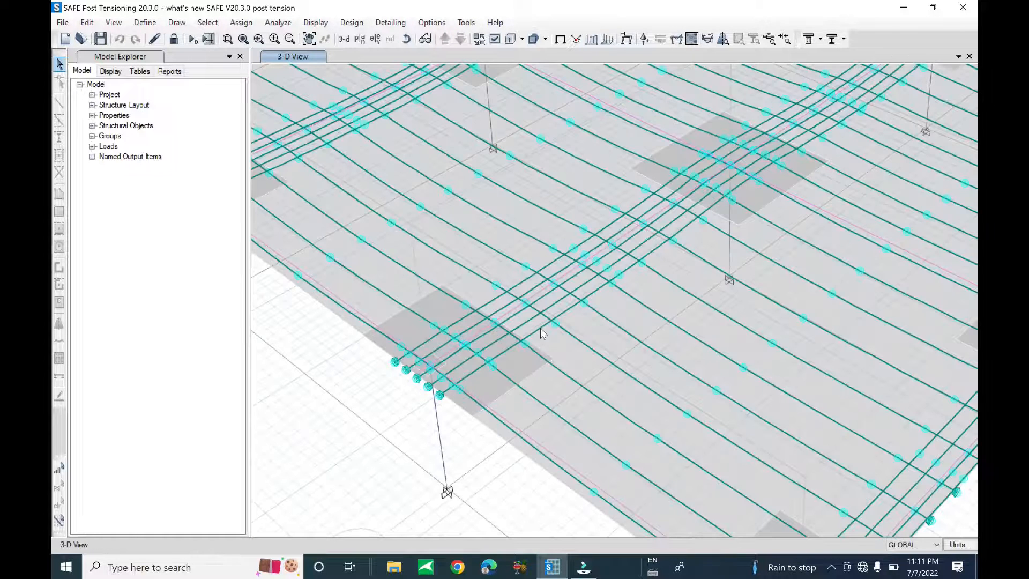
Step: Review tendon 9's vertical profile and its loss options, then close both without changes
right_click(538, 330)
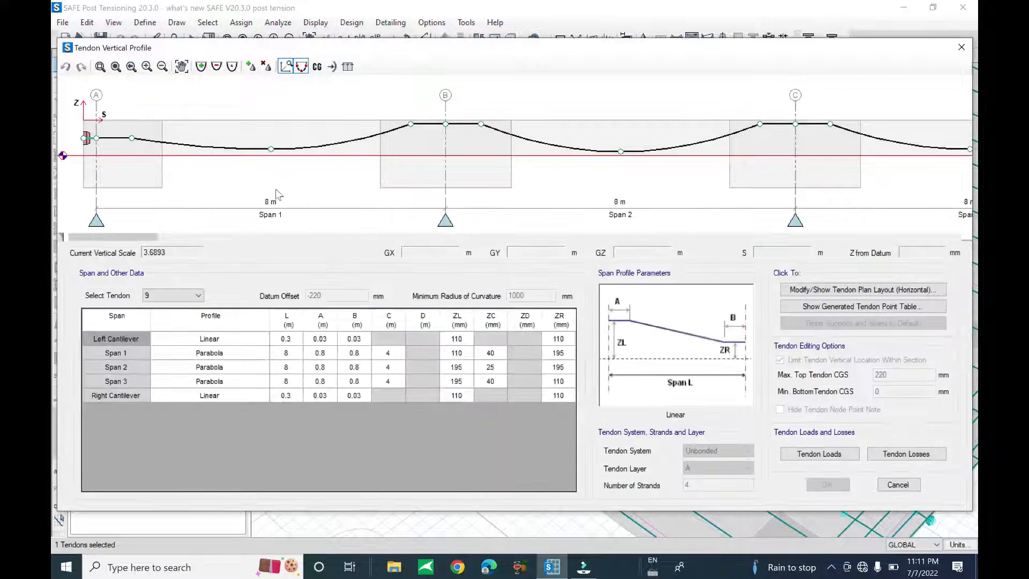
left_click(446, 125)
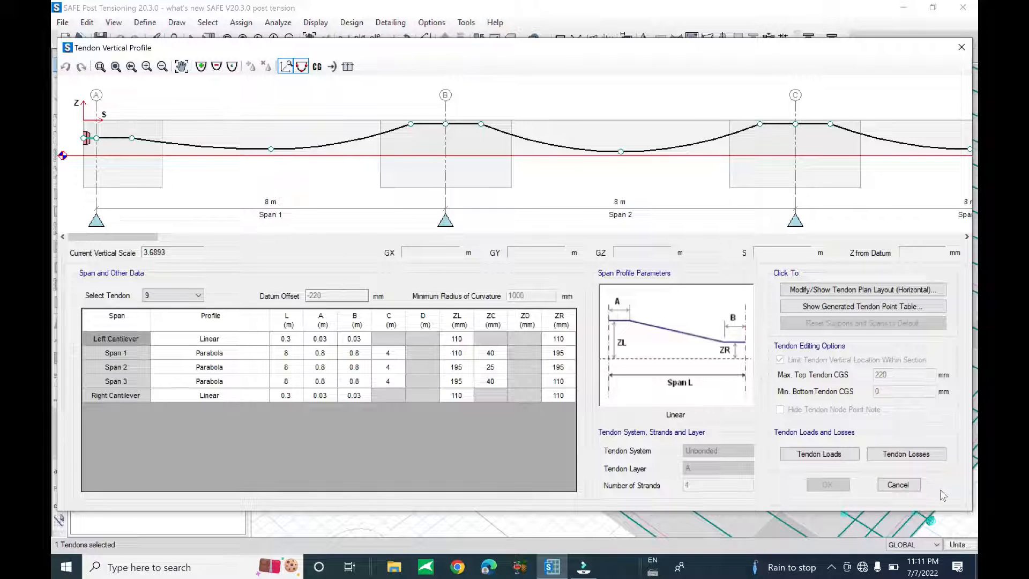
left_click(931, 454)
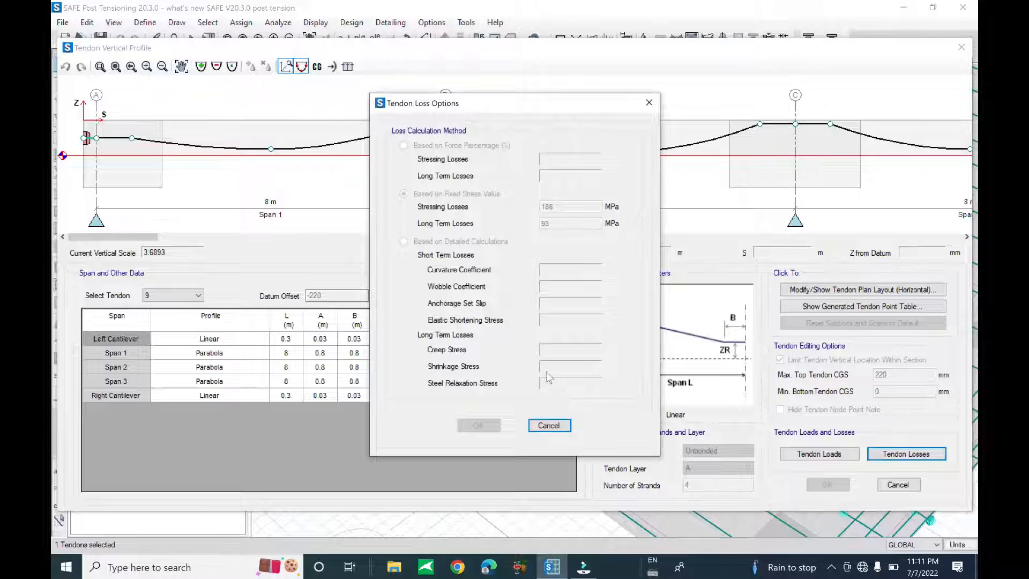
left_click(563, 425)
left_click(890, 484)
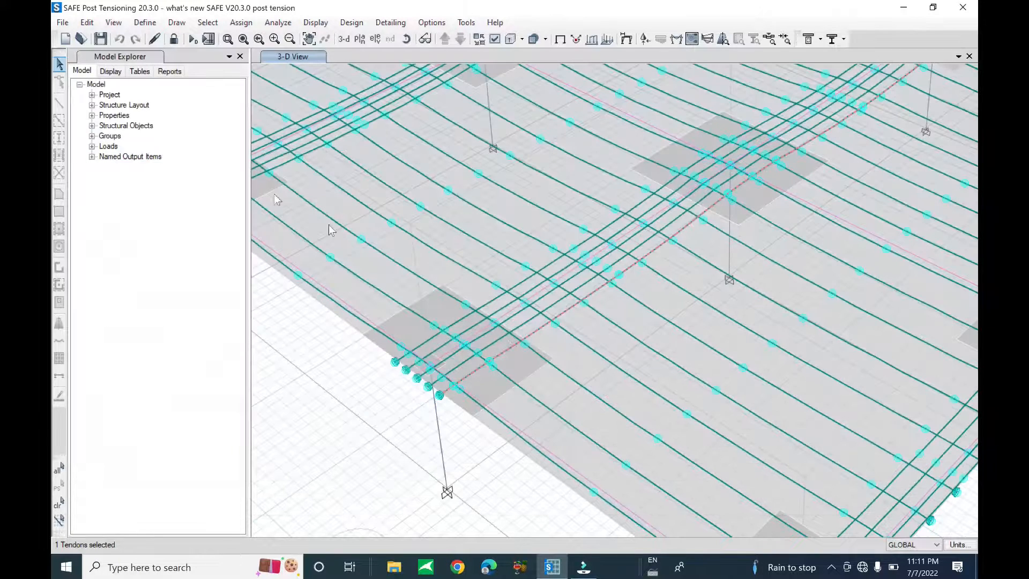
Step: Unlock the model, accept deleting its analysis results, and open the vertical profile of the tendon beside the edge drop panel
left_click(173, 38)
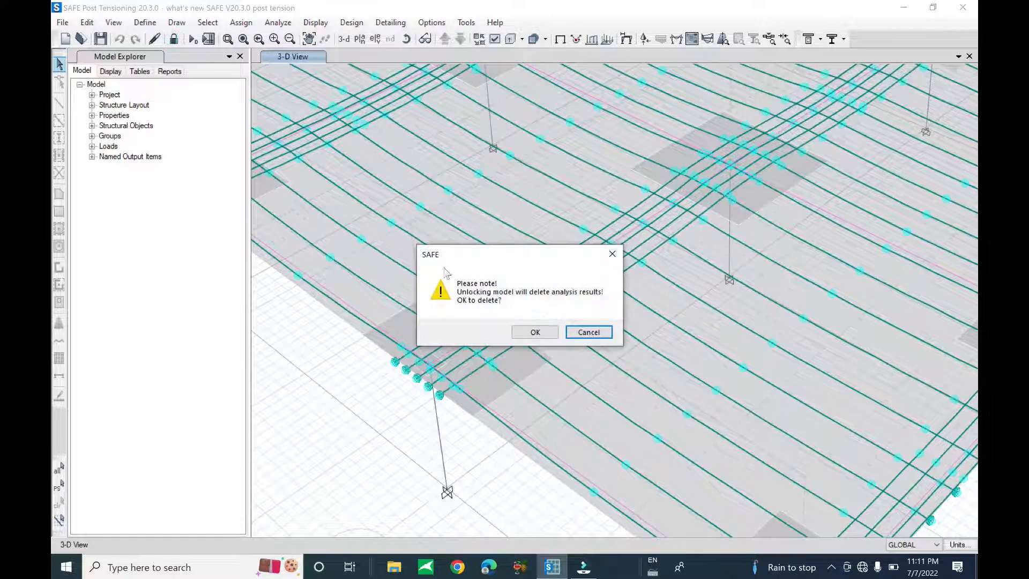
left_click(535, 330)
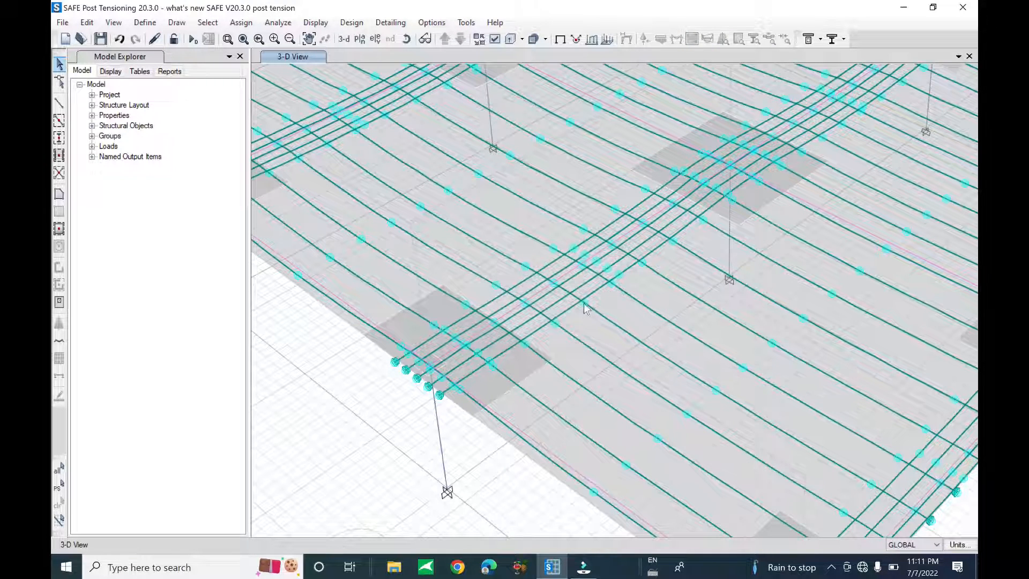
double_click(569, 310)
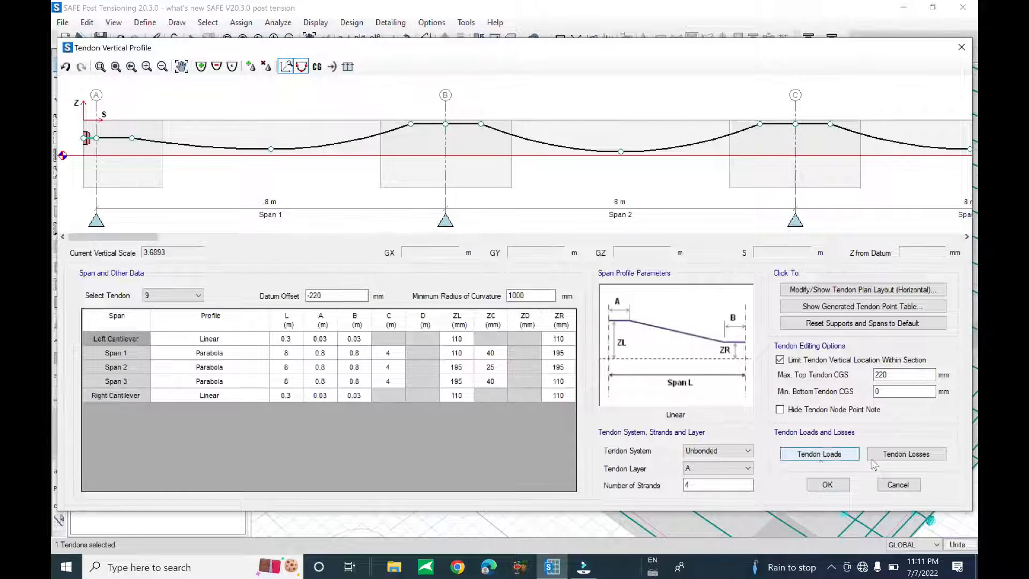
Step: Compare the tendon loss methods based on force percentage, fixed stress value and detailed calculations, and accept Based on Detailed Calculations
left_click(915, 457)
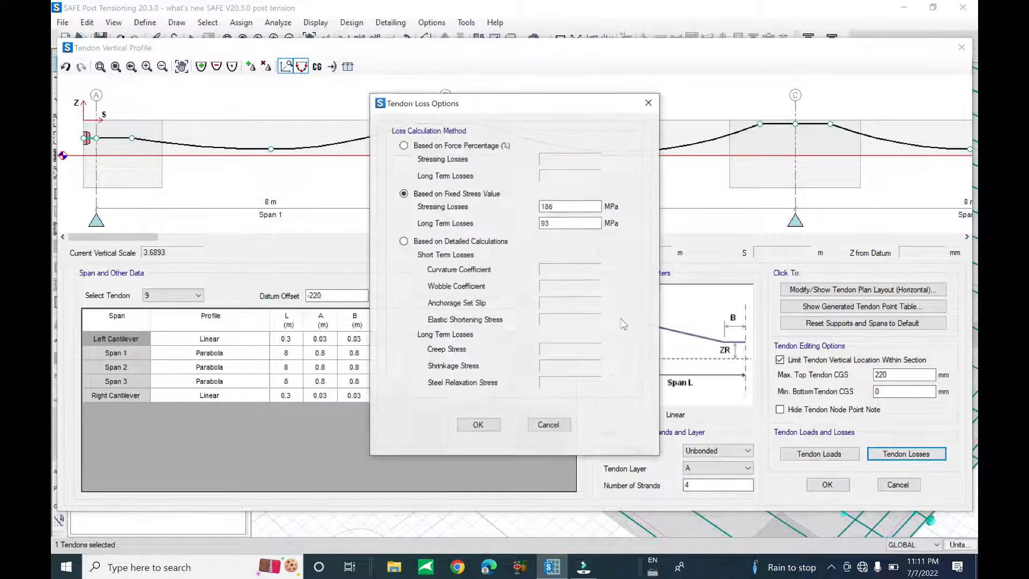
left_click(412, 150)
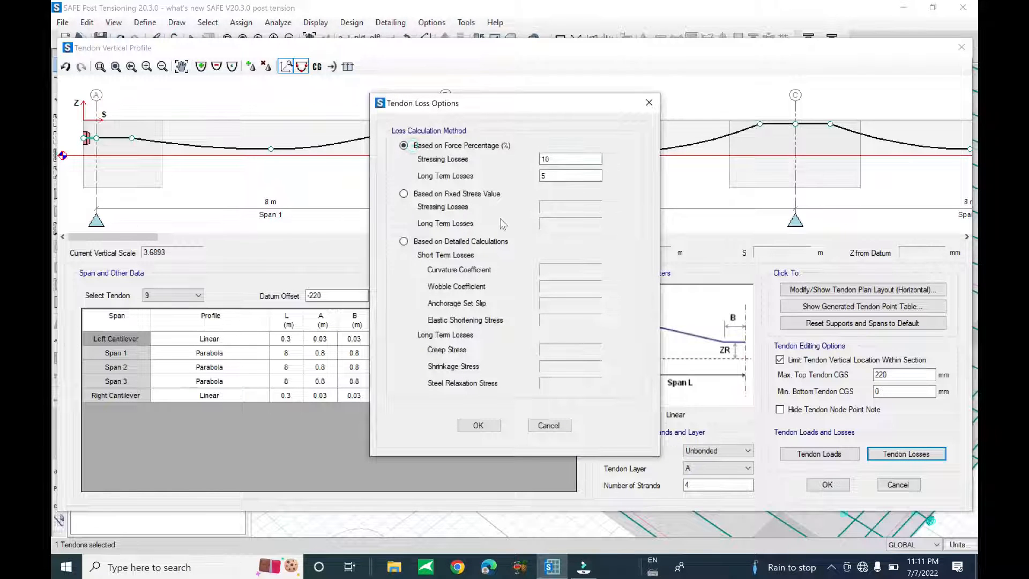
left_click(444, 194)
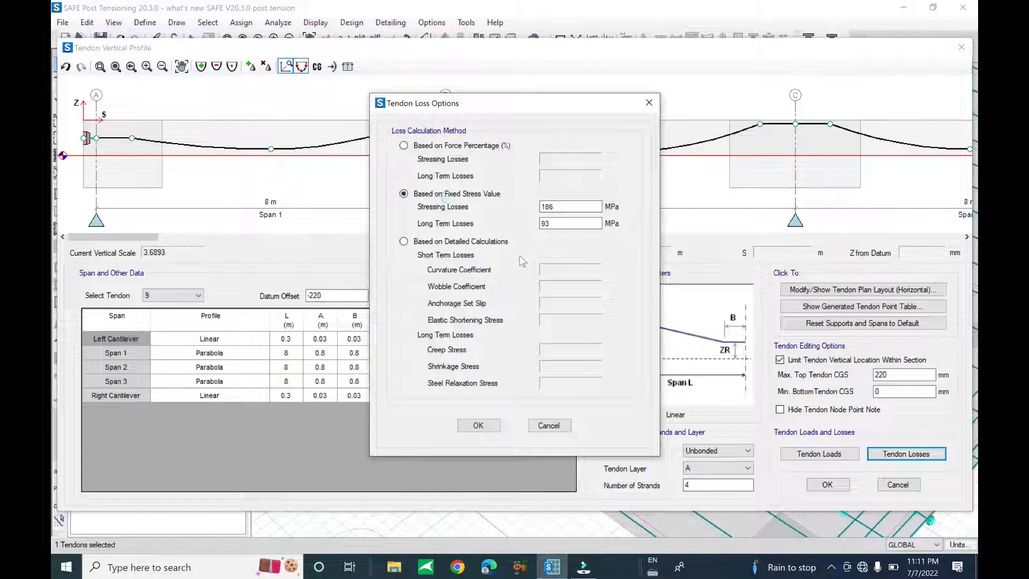
key("Tab")
key("Tab")
key("shift+Tab")
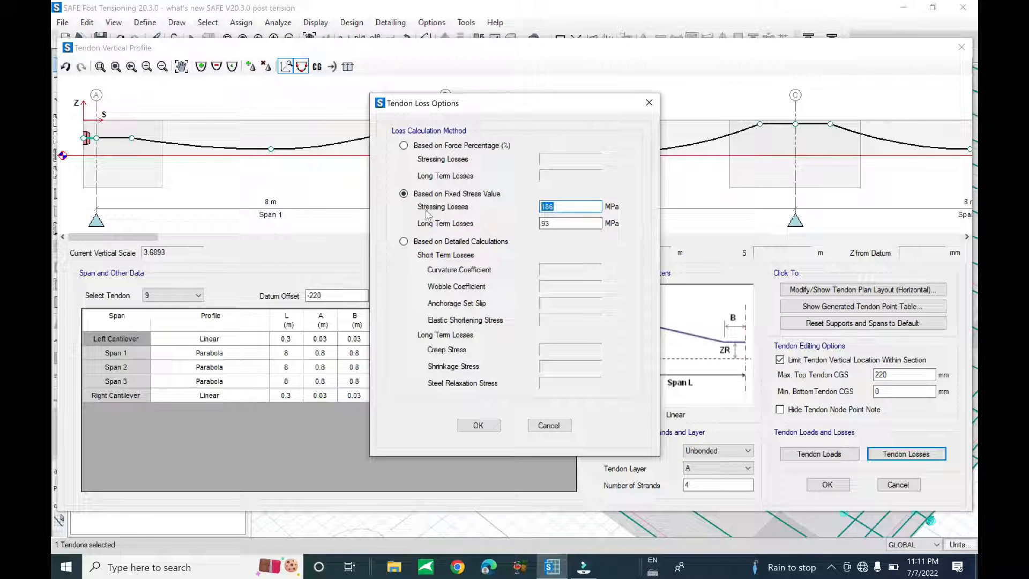
left_click(570, 224)
double_click(562, 224)
left_click(466, 242)
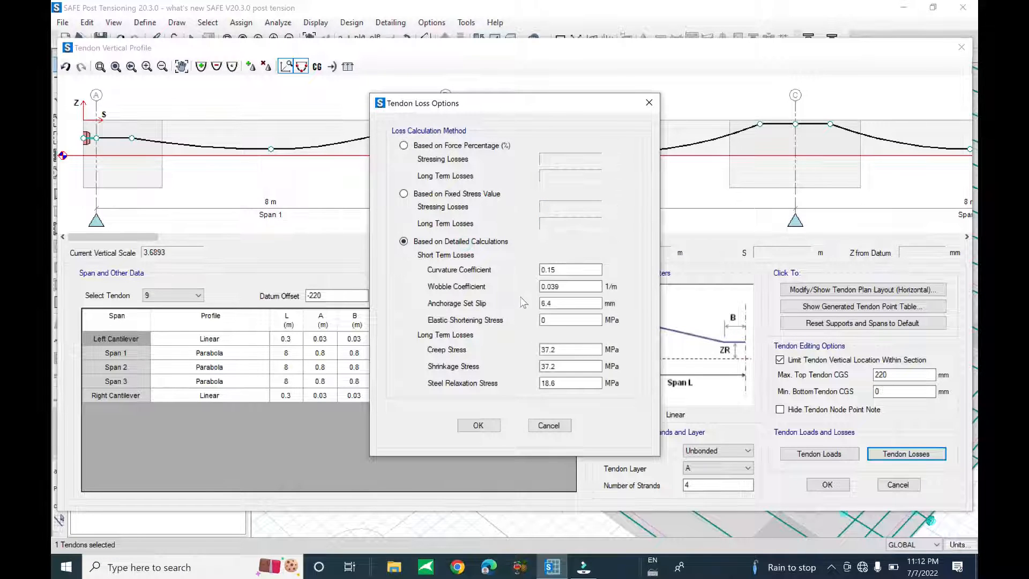
left_click(476, 424)
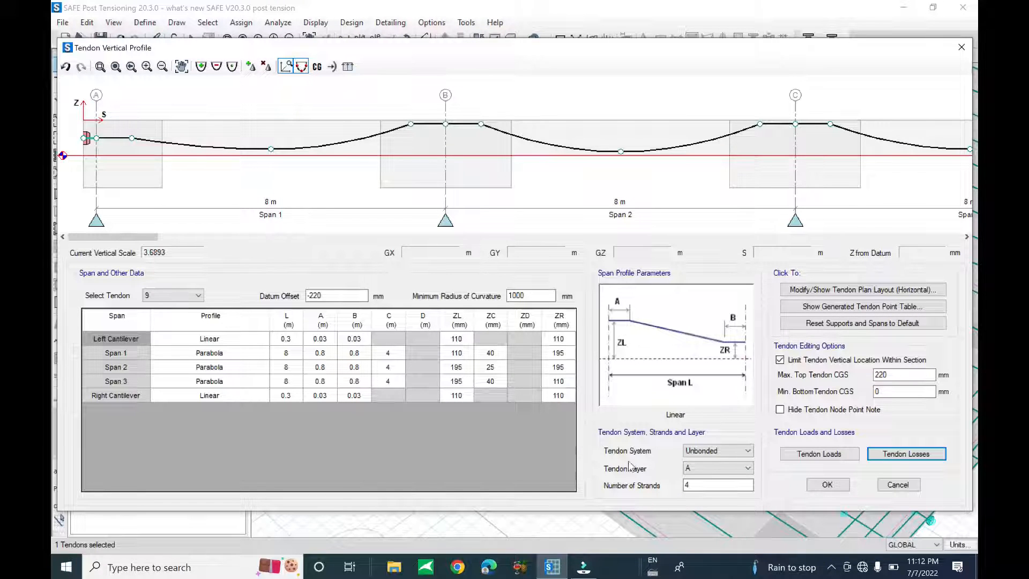
Step: Try the Bonded tendon system, restore Unbonded, and review the tendon layer choices, number of strands and maximum top CGS
left_click(743, 453)
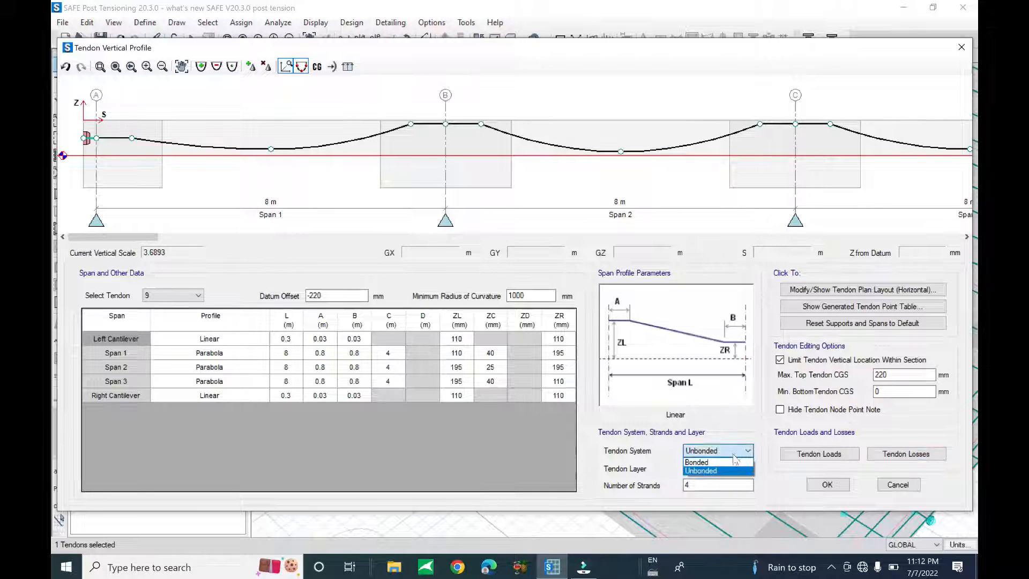
left_click(732, 463)
left_click(743, 450)
left_click(718, 471)
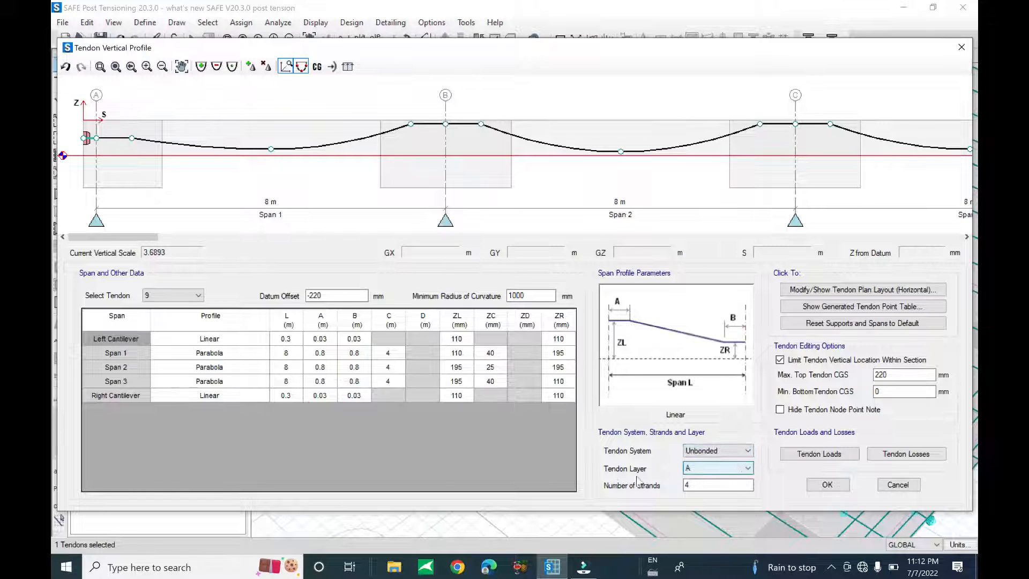
left_click(721, 468)
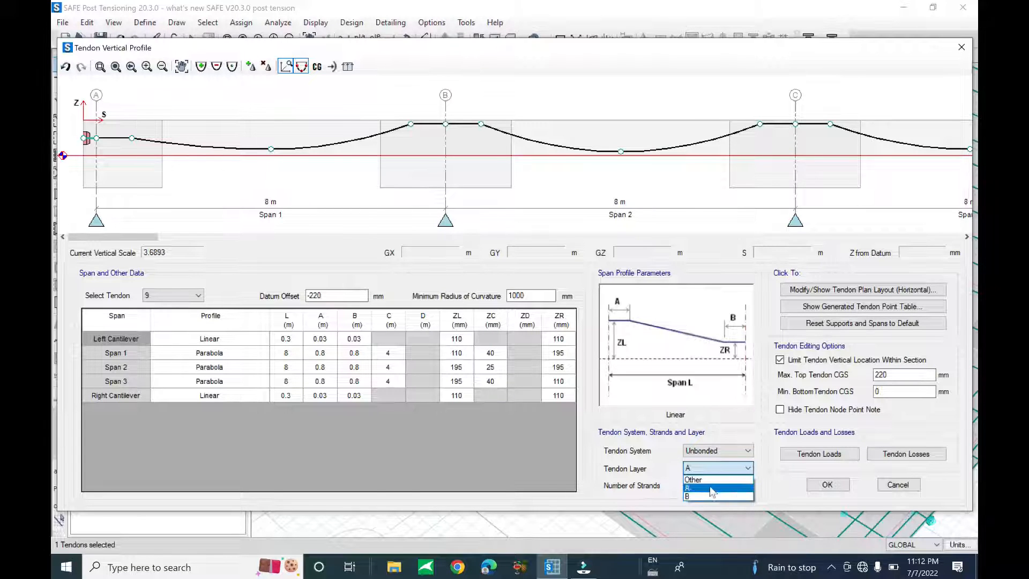
left_click(756, 449)
left_click(689, 485)
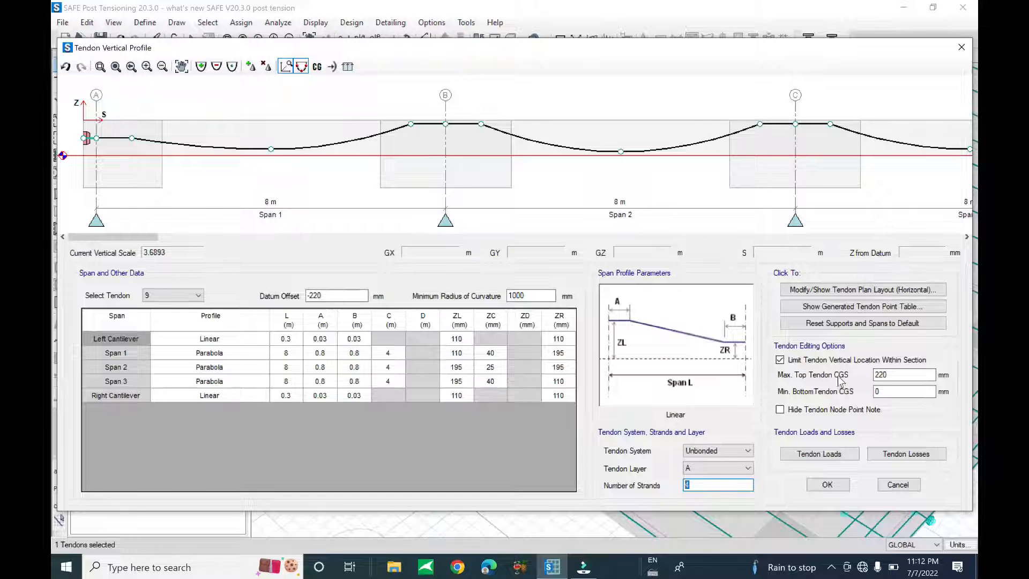
key("Tab")
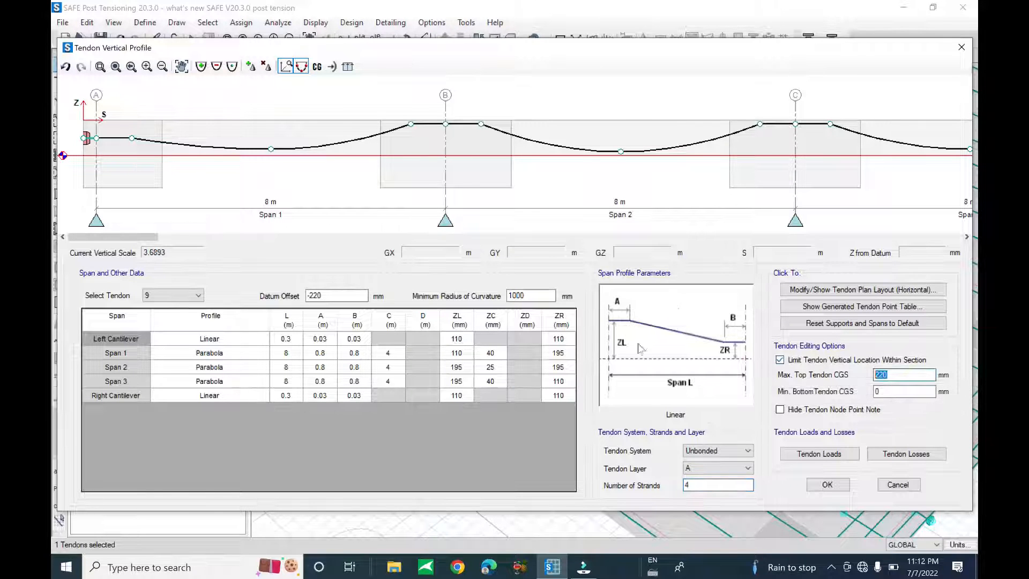
Step: Review the tendon's horizontal plan layout data and its generated point table, closing both without changes
left_click(834, 291)
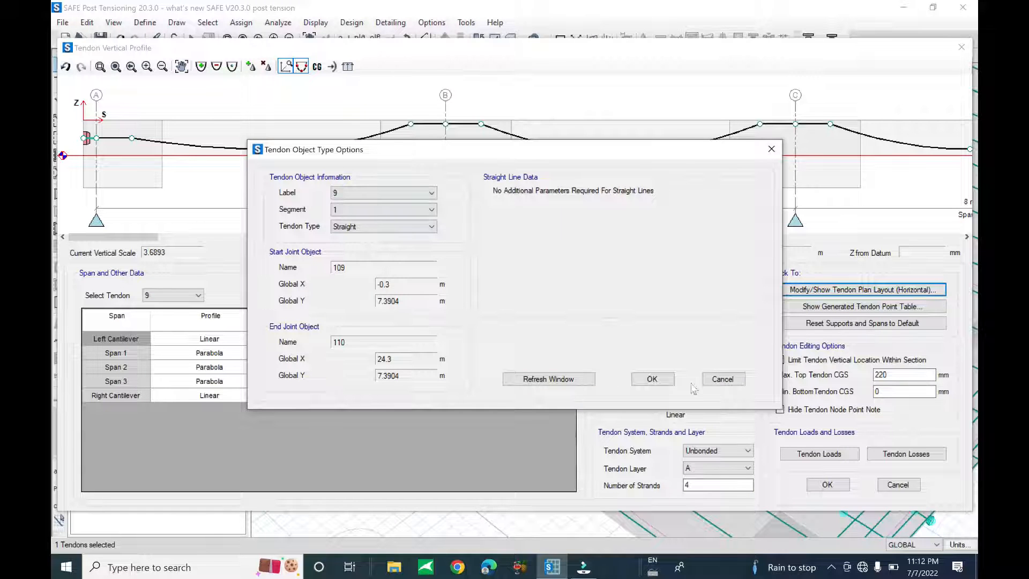
left_click(721, 379)
left_click(862, 307)
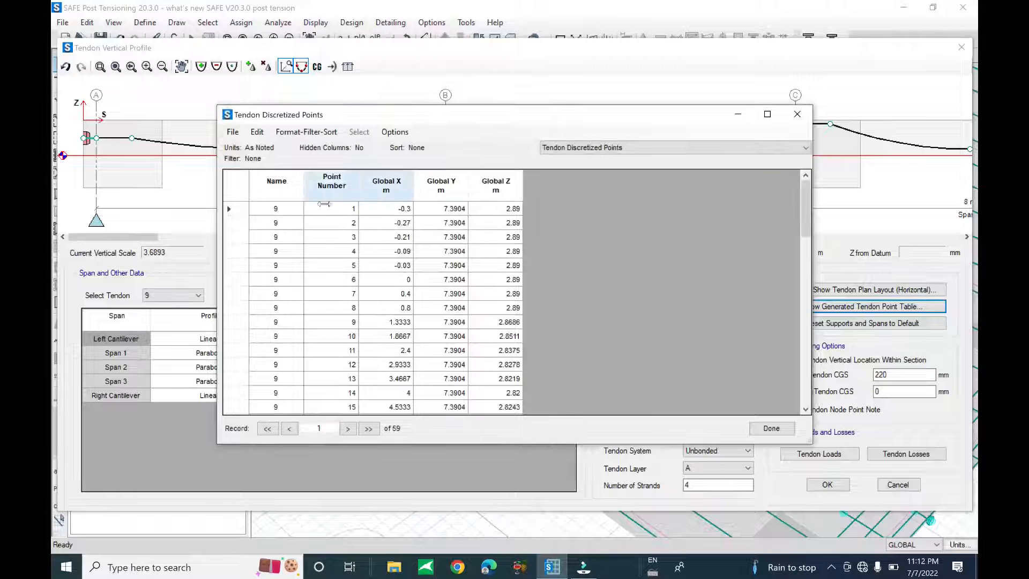
left_click(798, 114)
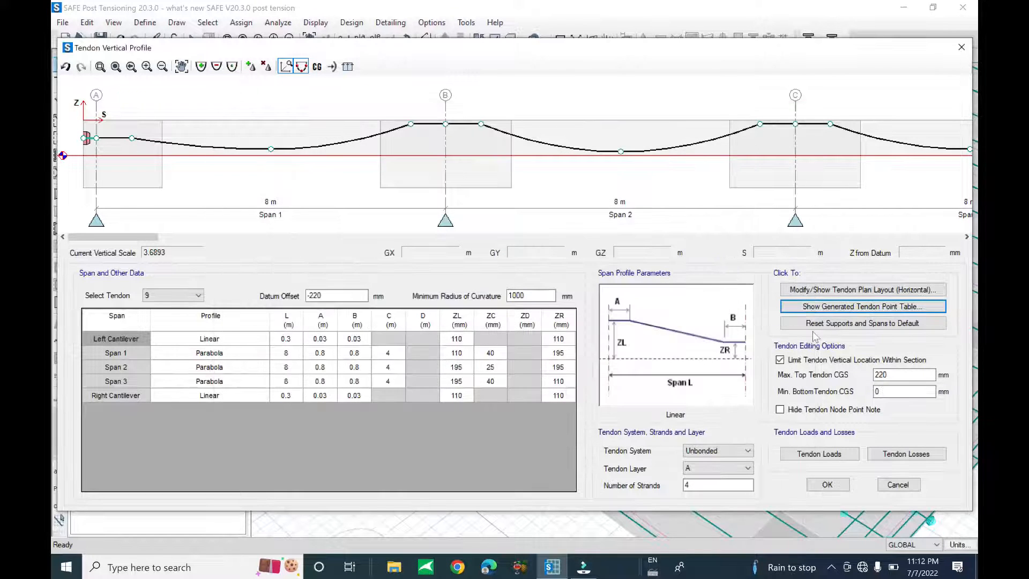
Step: Try lowering the tendon's profile control points at supports B and C, and discard the profile changes
left_click_drag(445, 125, 460, 189)
left_click_drag(794, 132, 793, 145)
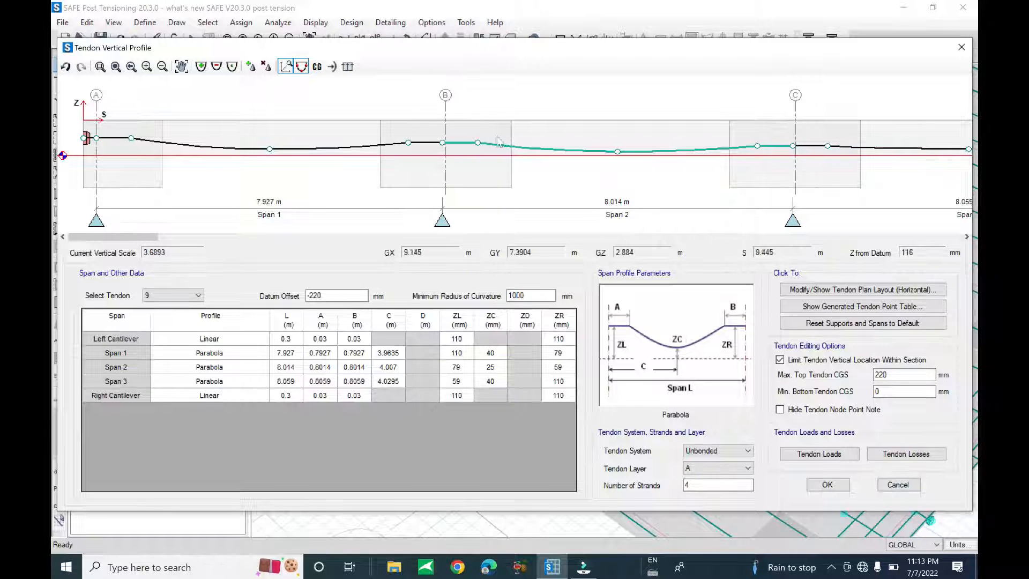
left_click(902, 489)
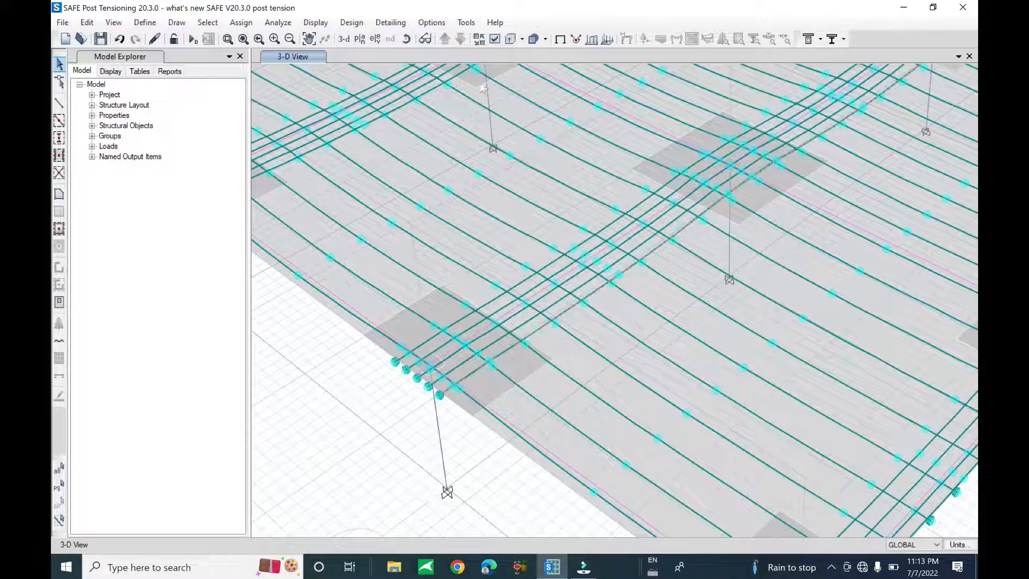
Step: In the Story1 plan view, show the tendon system labels in place of the vertical profile control points
left_click(360, 38)
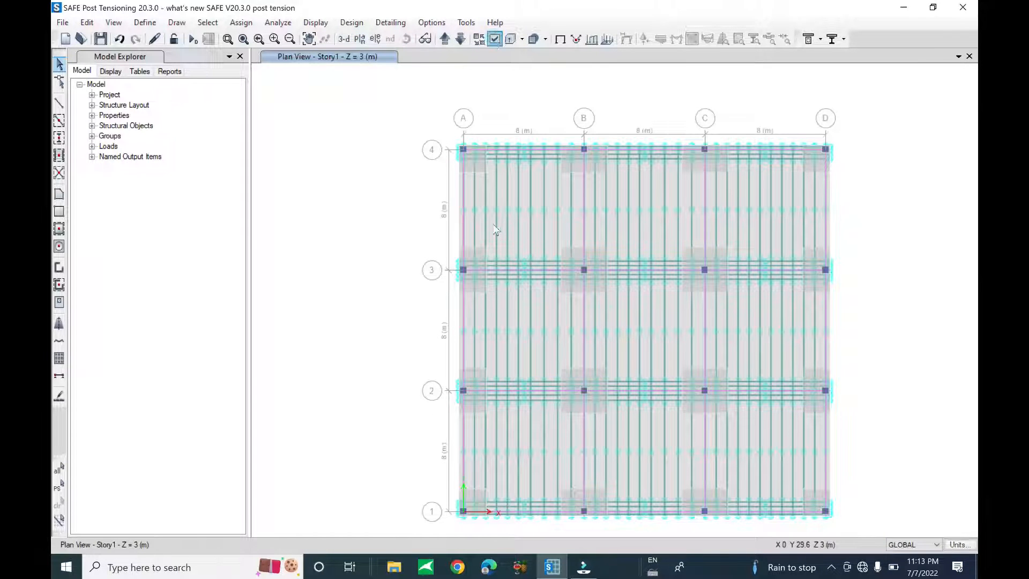
left_click(495, 39)
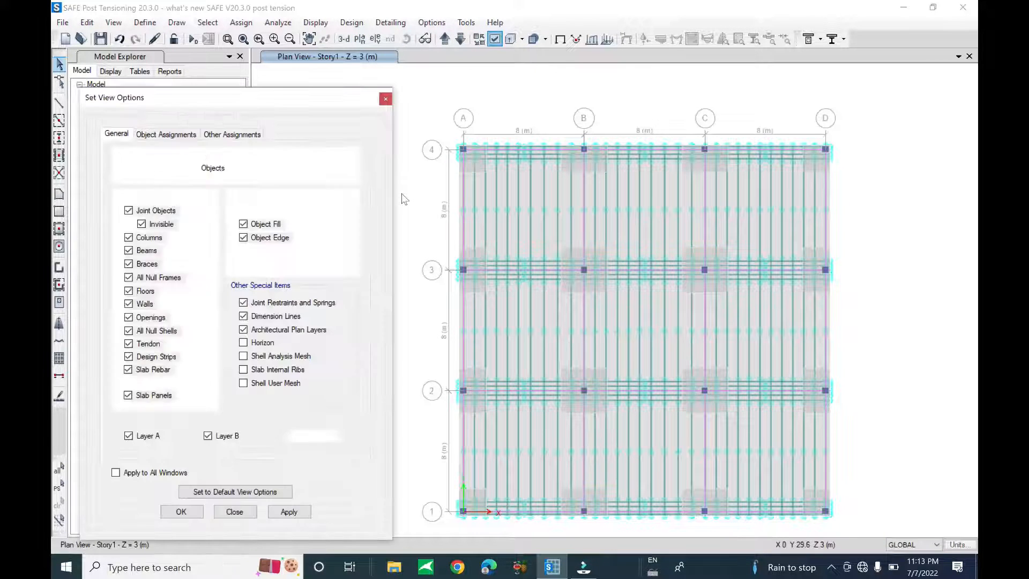
left_click(236, 134)
left_click(141, 217)
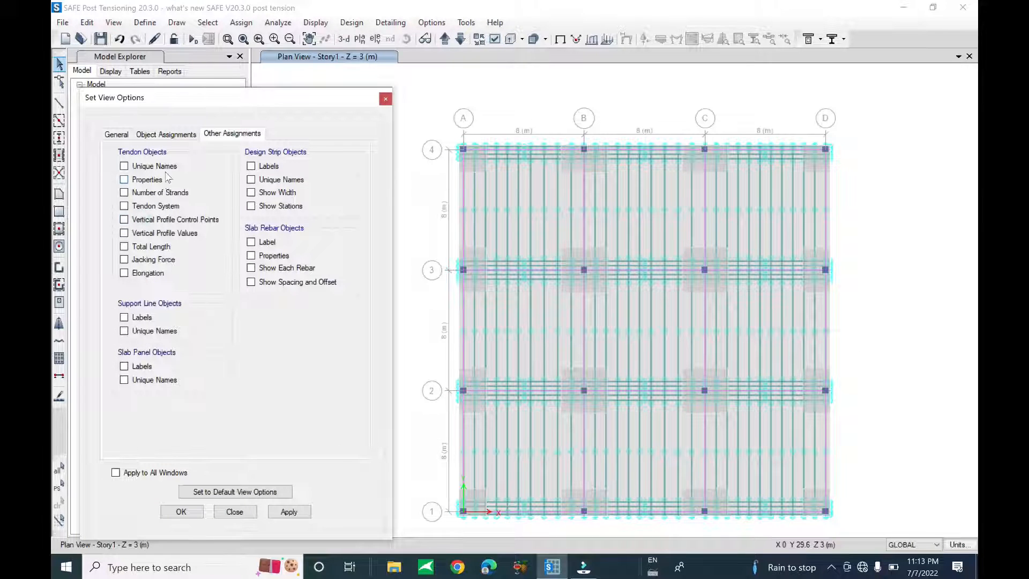
left_click(156, 183)
left_click(153, 205)
left_click(289, 512)
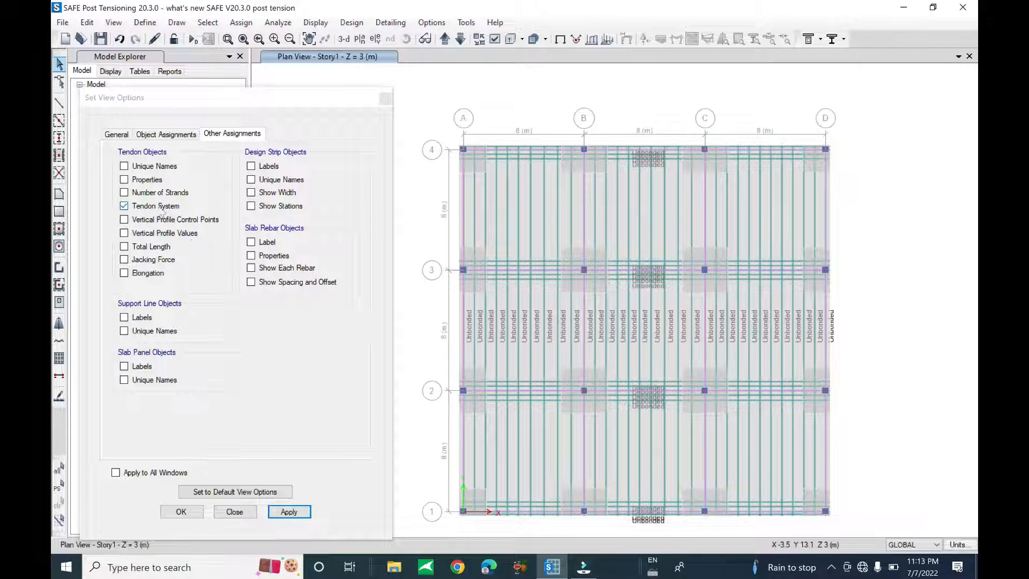
left_click(235, 512)
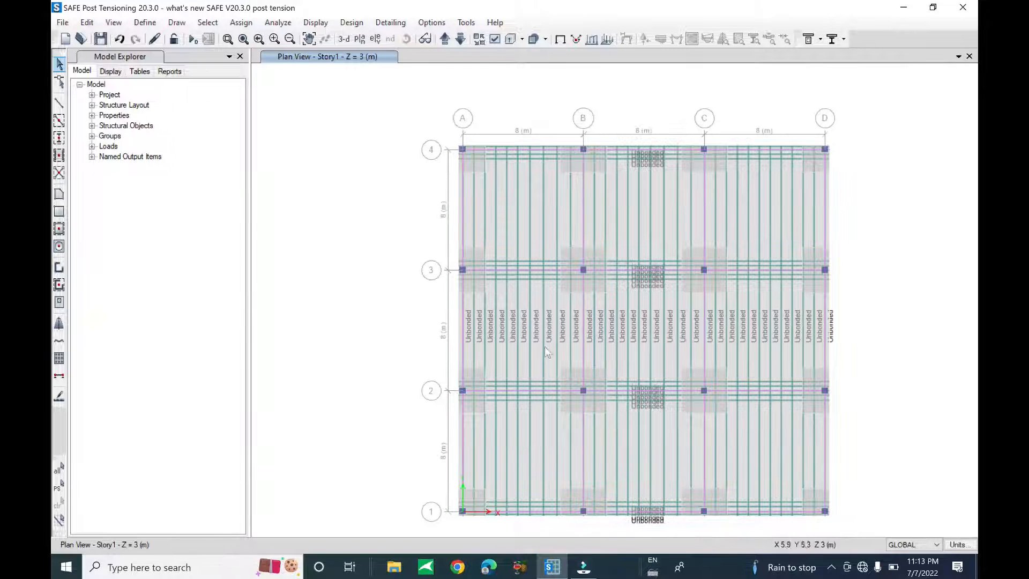
Step: Replace the tendon system labels with the tendon jacking forces in the plan view and examine them
key("ctrl+w")
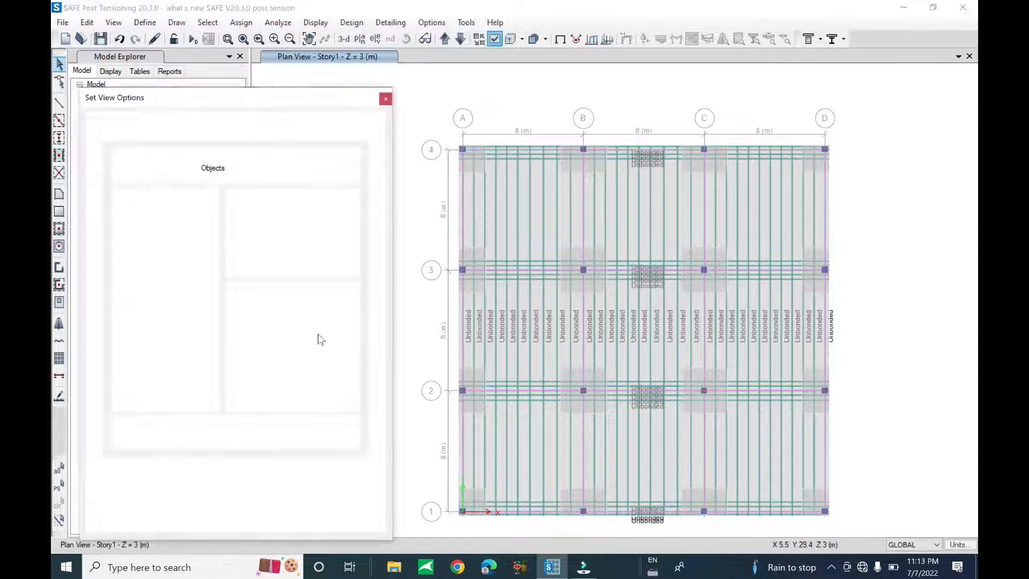
left_click(177, 135)
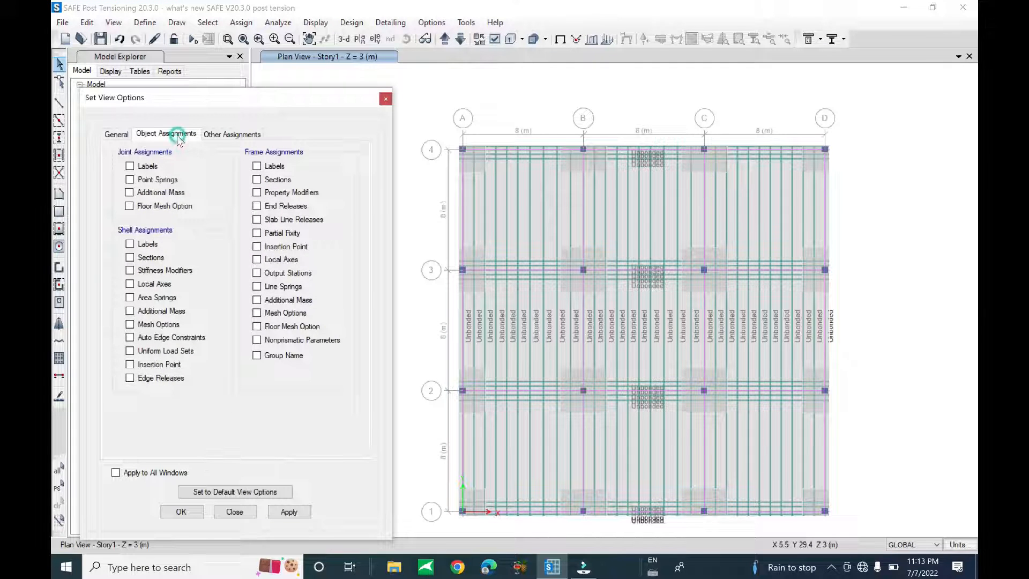
left_click(236, 135)
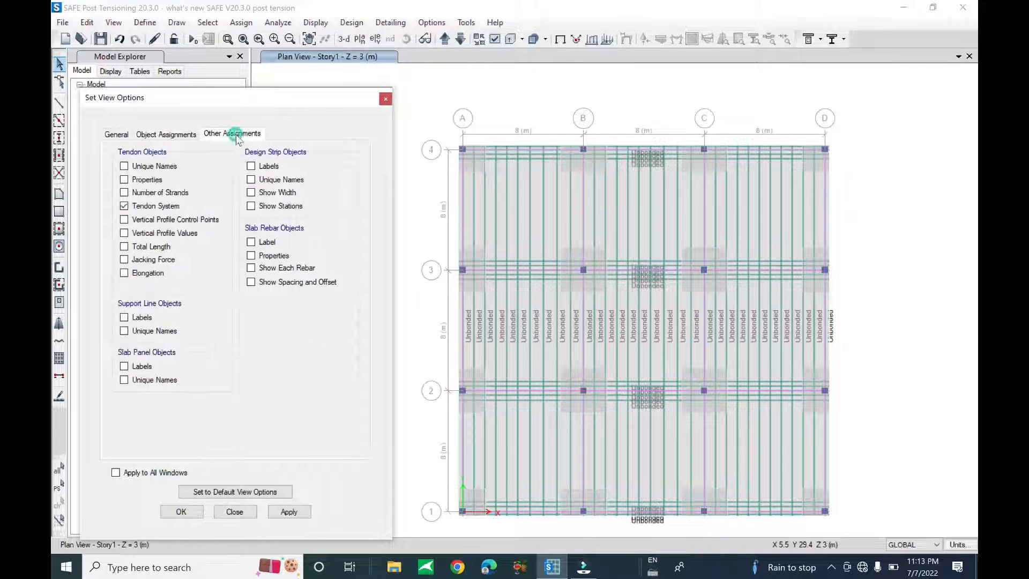
left_click(166, 206)
left_click(289, 511)
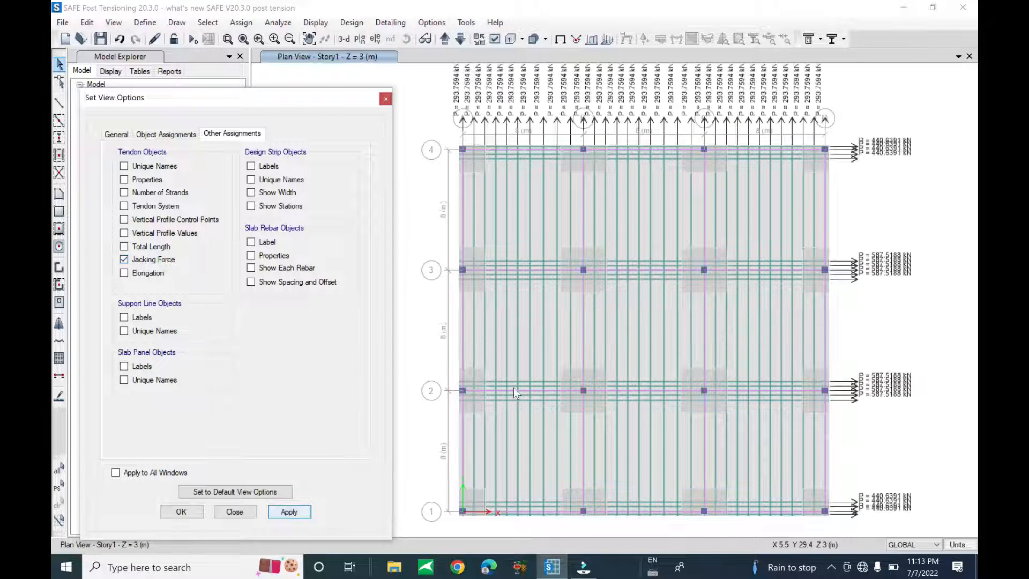
left_click(510, 363)
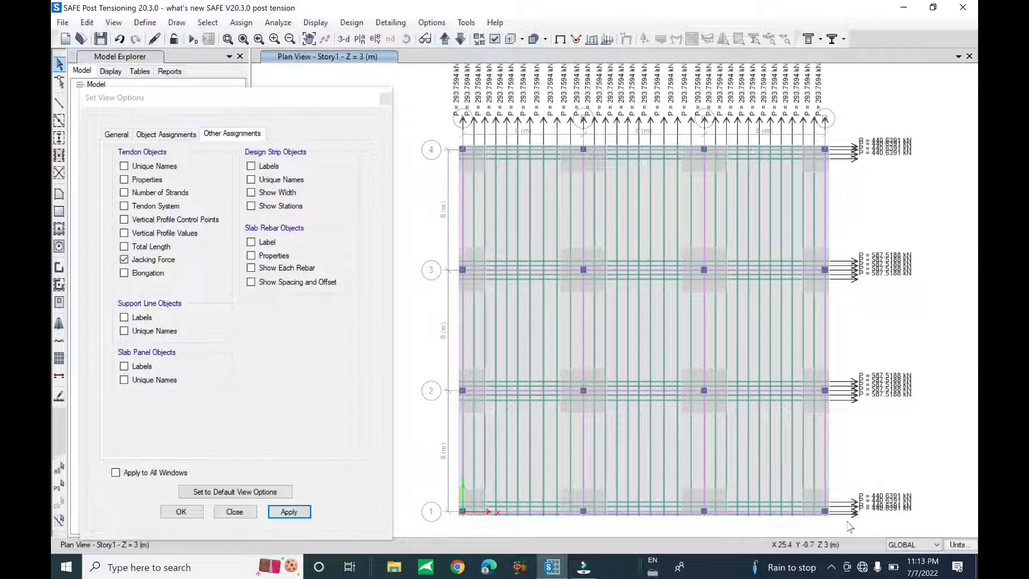
Step: Hide the tendon jacking forces, review the general object display settings, and accept the view options
left_click(124, 259)
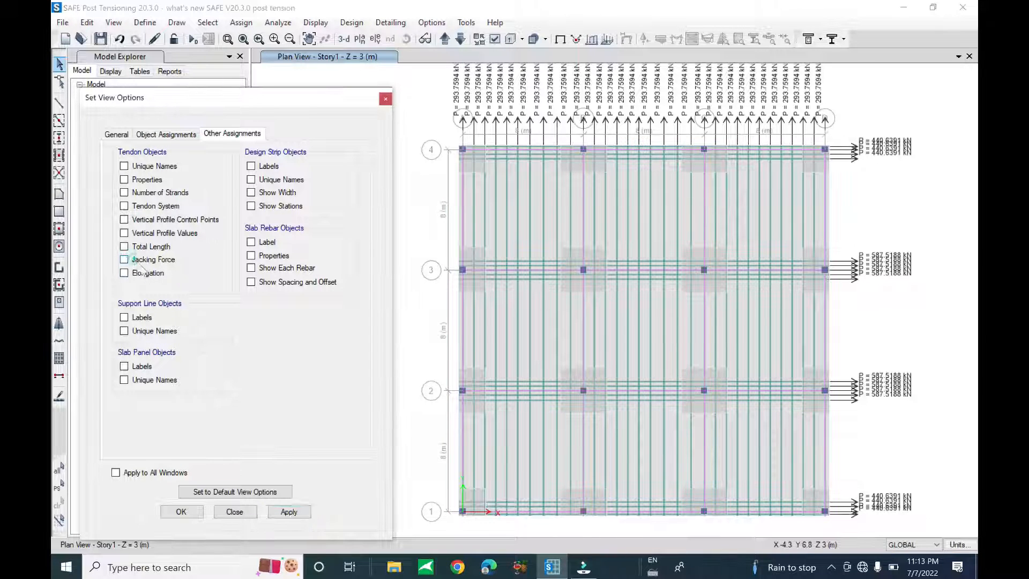
left_click(119, 135)
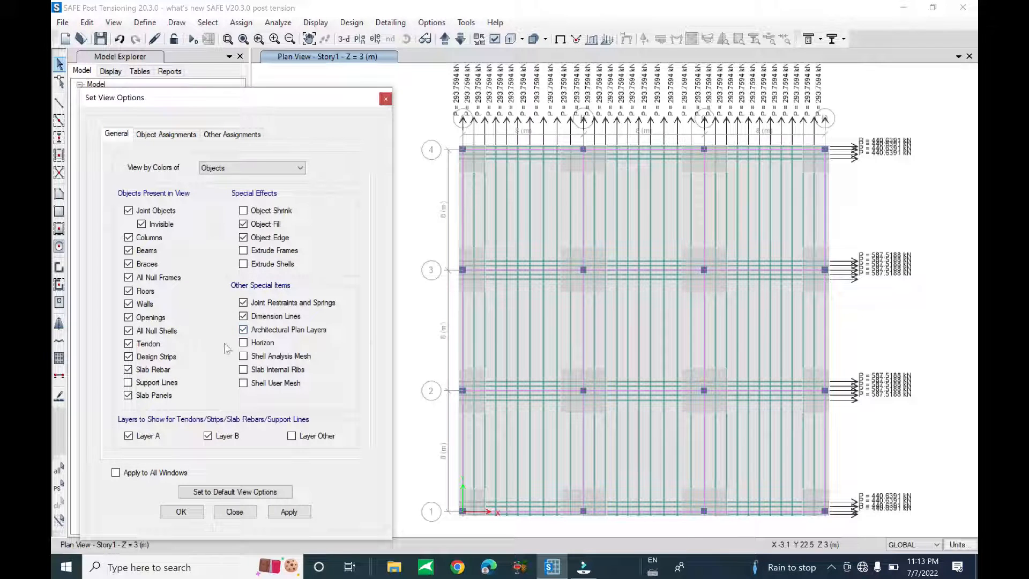
left_click(282, 512)
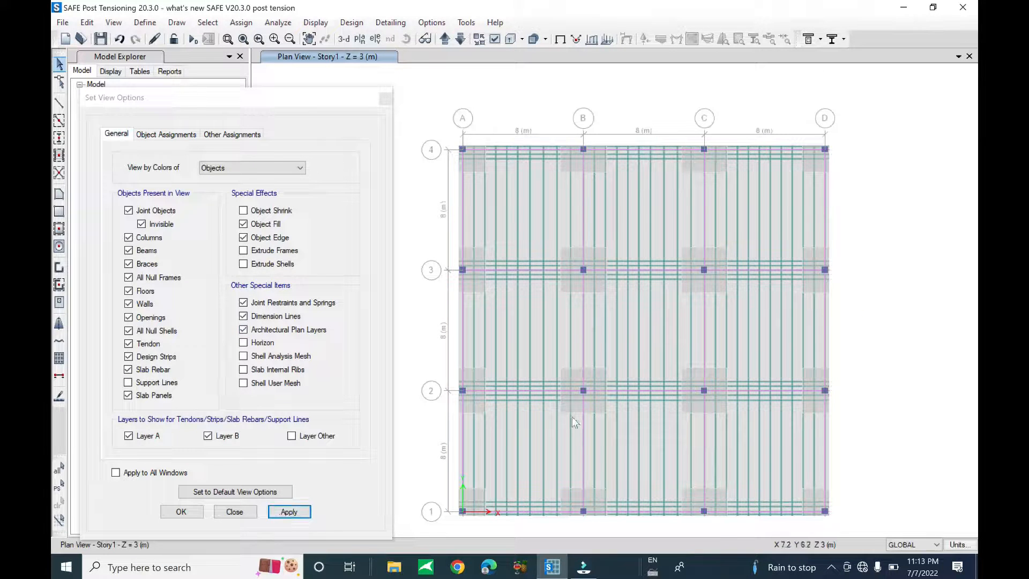
left_click(181, 512)
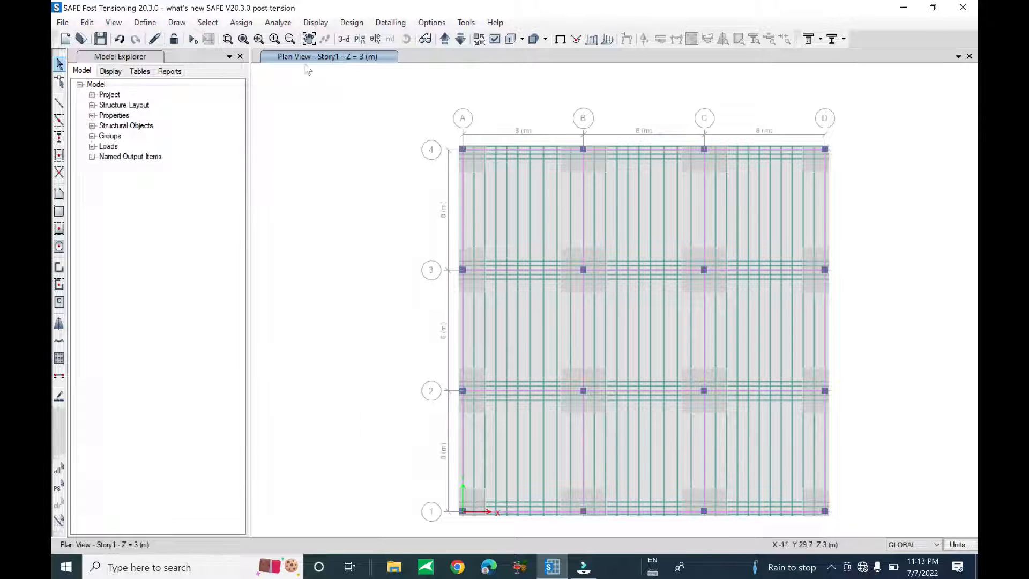
Step: Switch to the 3-D view and inspect the tendon layout near the slab's corner at the origin
left_click(343, 39)
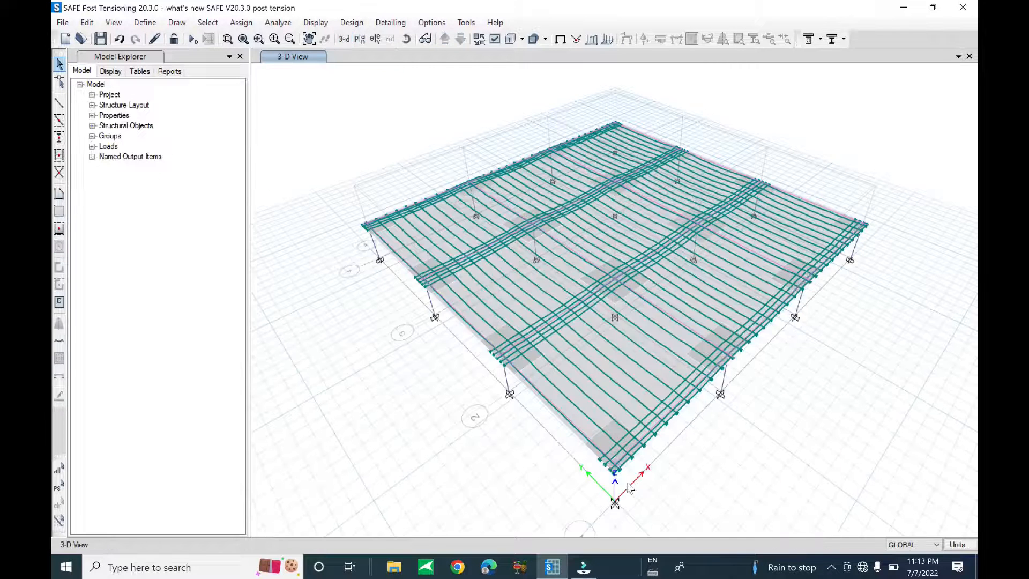
scroll(634, 446, "up", 3)
scroll(633, 446, "down", 5)
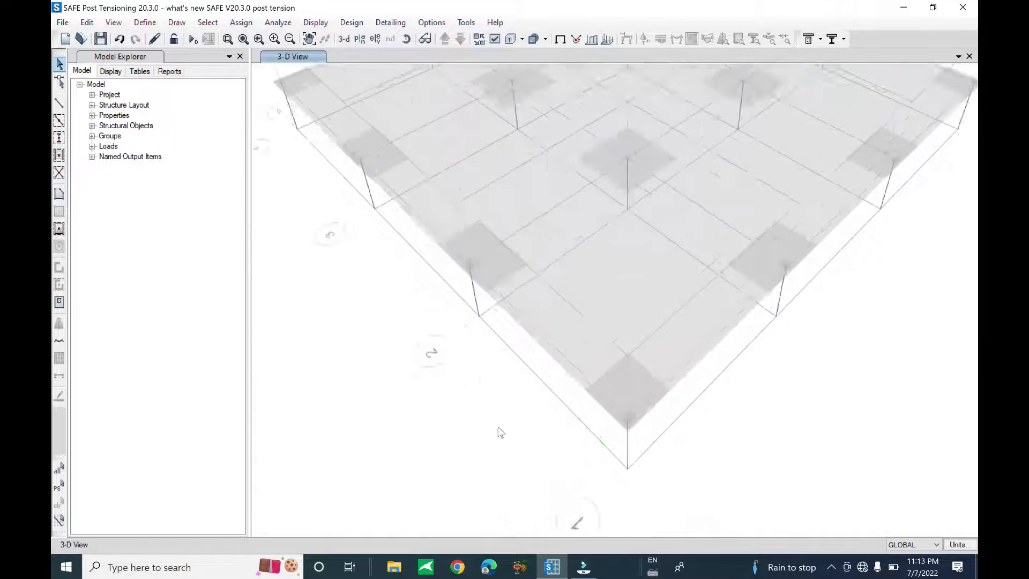
Step: Inspect the anchorage symbols at the tendon ends around the slab corners in the 3-D view
scroll(895, 171, "up", 3)
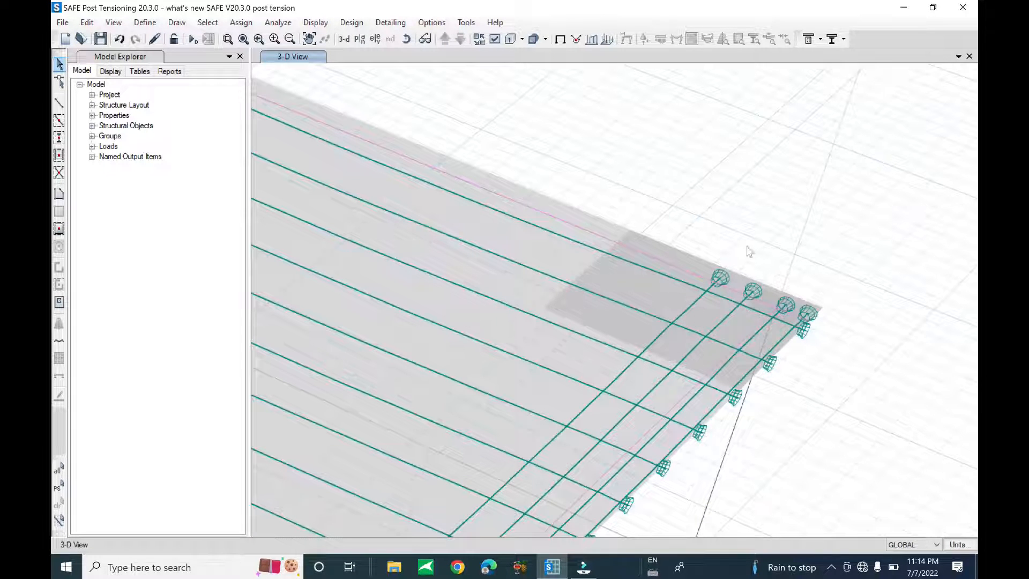
scroll(693, 306, "down", 3)
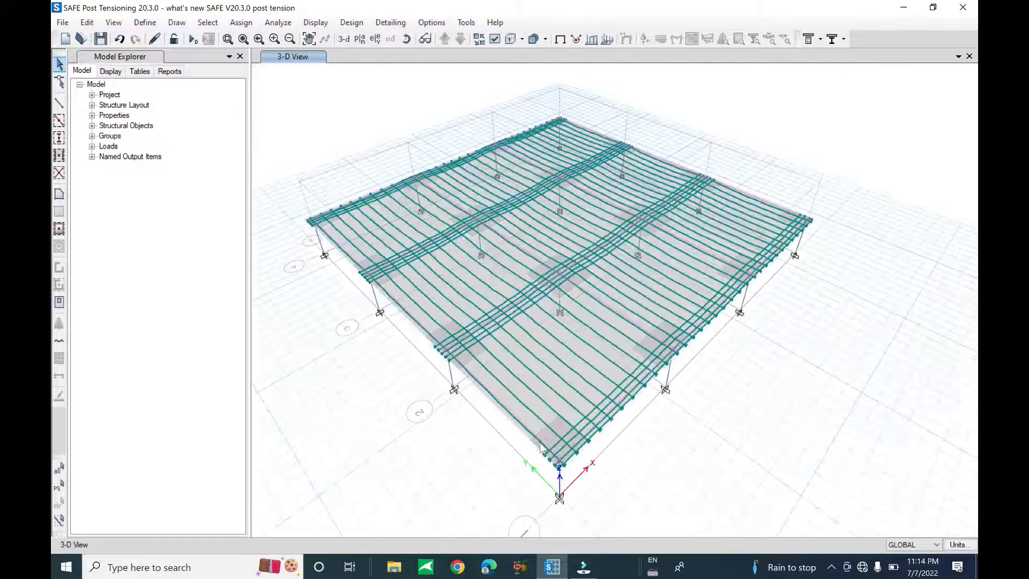
scroll(595, 471, "up", 3)
scroll(486, 412, "down", 2)
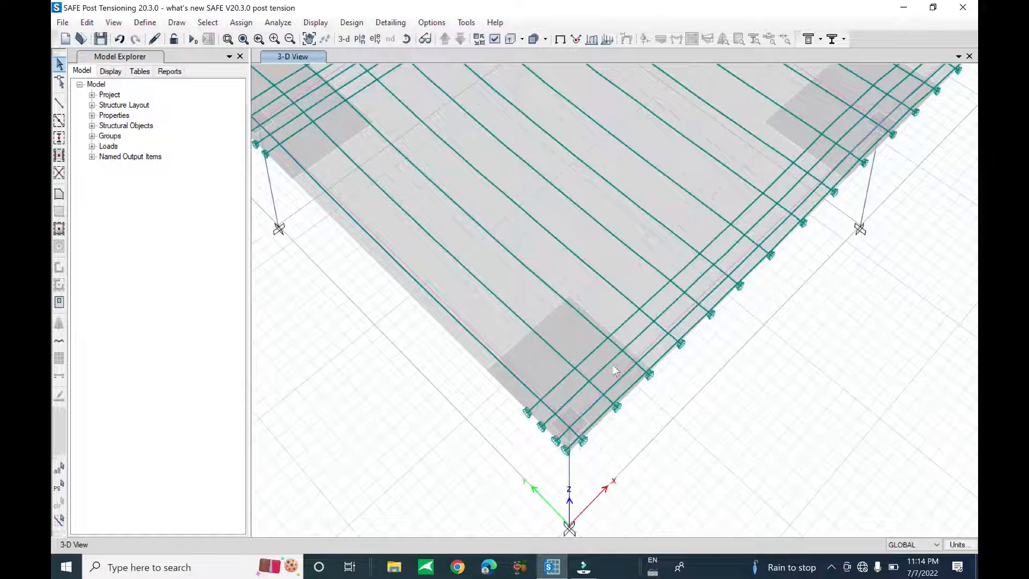
Step: Open the vertical profile of the innermost banded tendon along grid line 1 and examine the anchor symbols at both ends
left_click(622, 324)
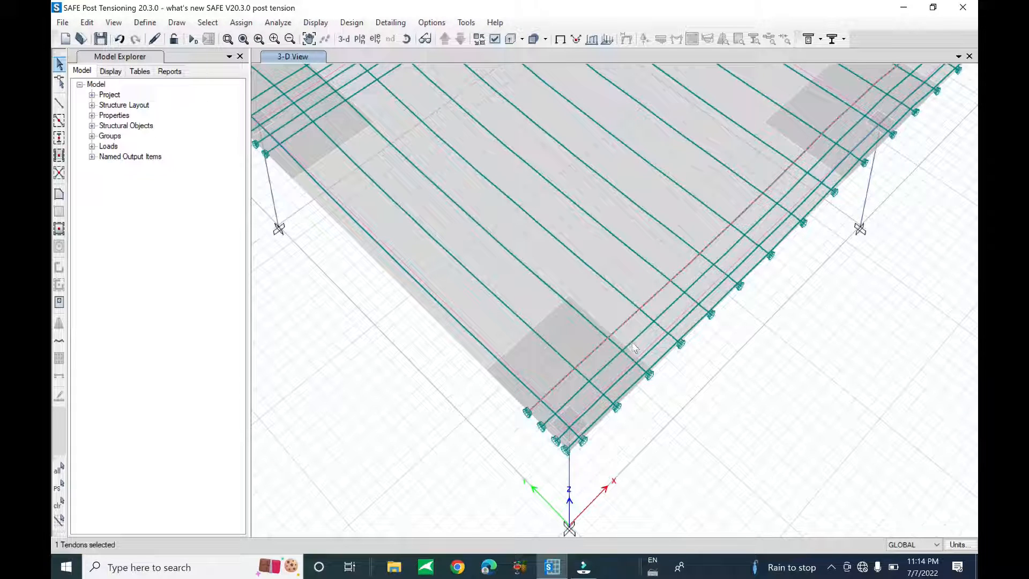
left_click(634, 347, "ctrl")
left_click(549, 329)
right_click(630, 324)
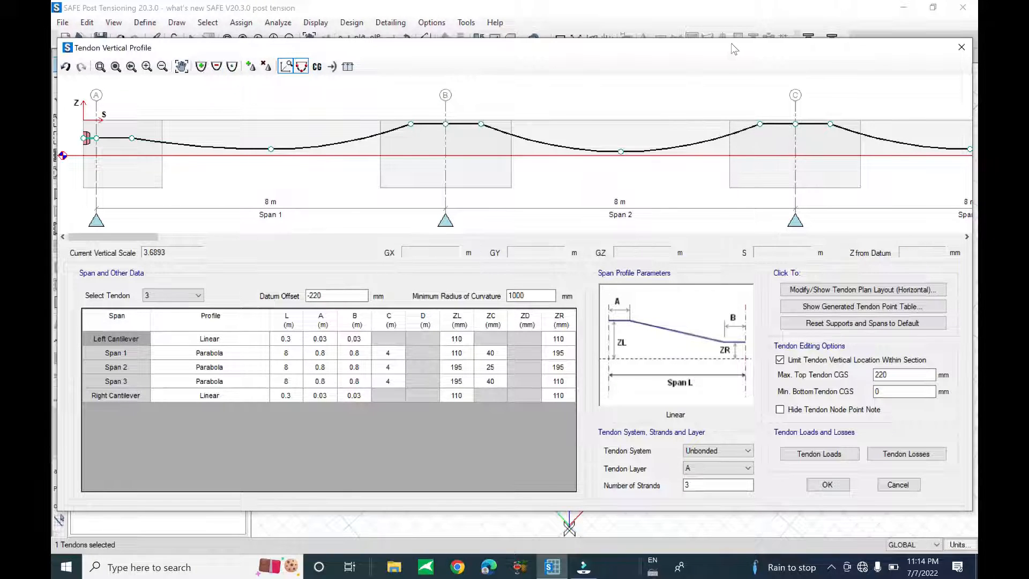
mouse_move(731, 44)
left_mouse_down()
mouse_move(657, 39)
mouse_move(723, 43)
left_mouse_up()
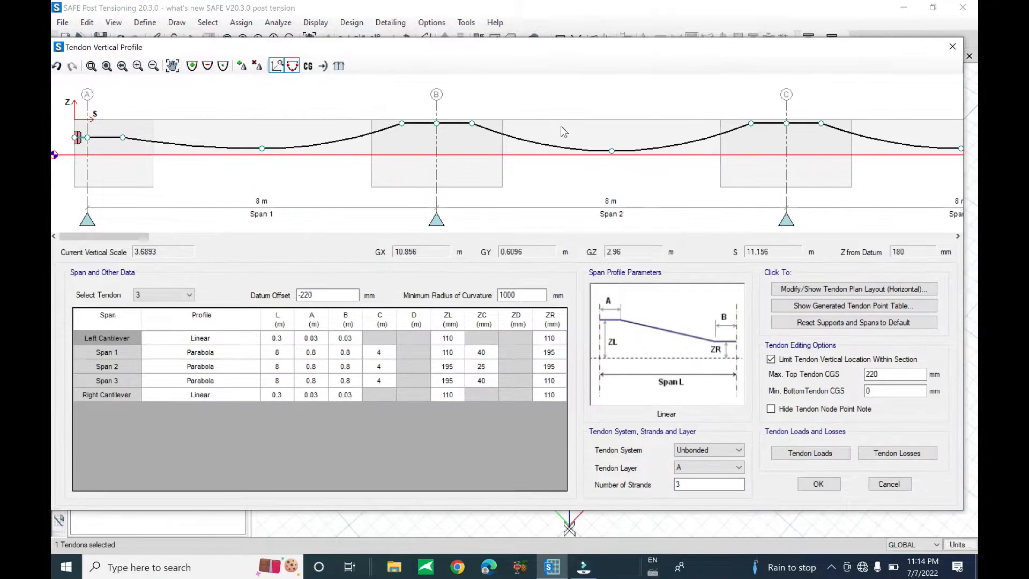
scroll(561, 129, "down", 3)
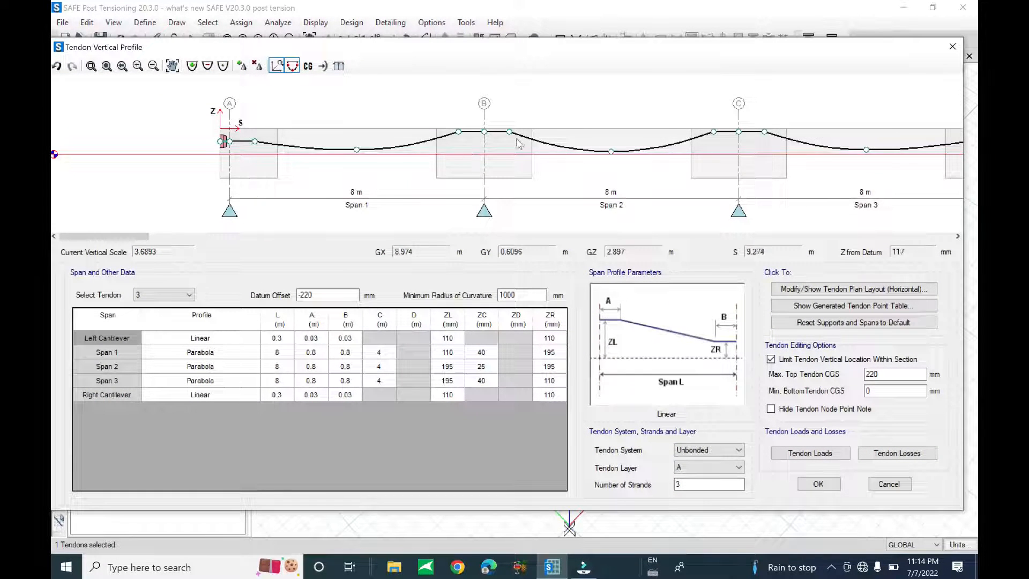
middle_click_drag(617, 138, 556, 141)
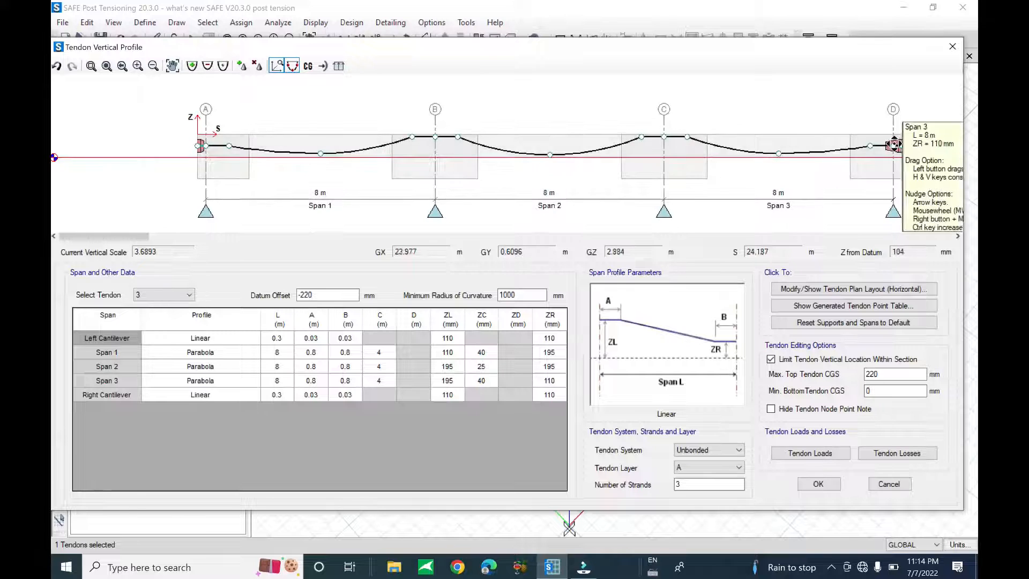
left_click(900, 144)
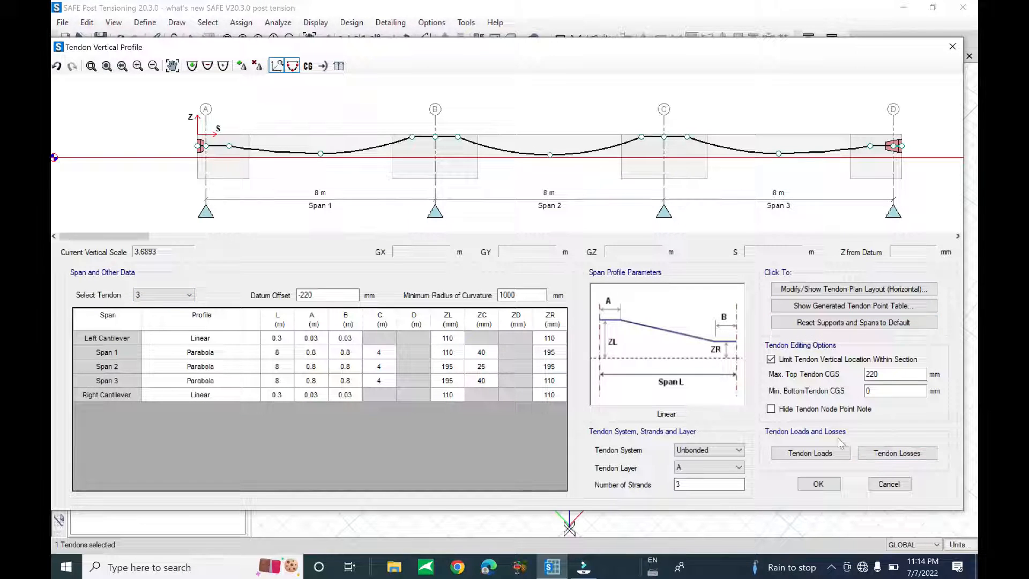
Step: Review the tendon's load and jacking location settings, then close its profile without changing anything
left_click(810, 454)
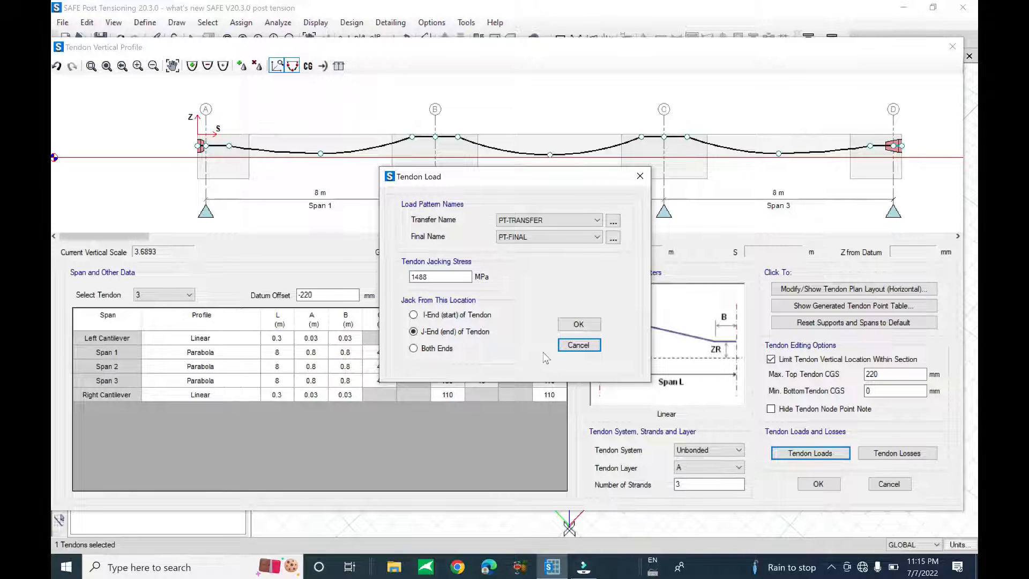
left_click(580, 345)
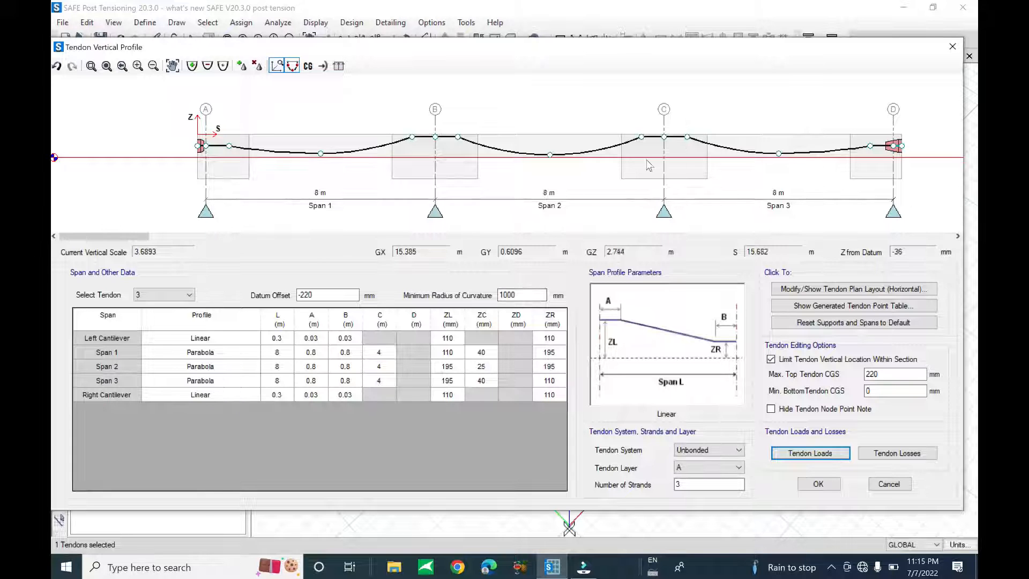
left_click(952, 46)
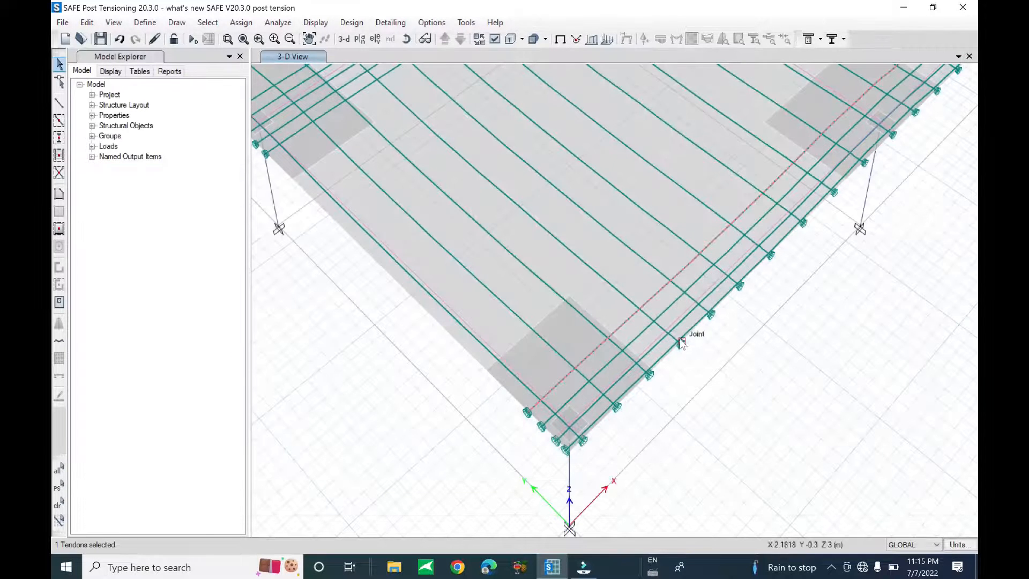
Step: Reopen the same tendon's vertical profile and set its jacking location to I-End (start) of Tendon
left_click(567, 379)
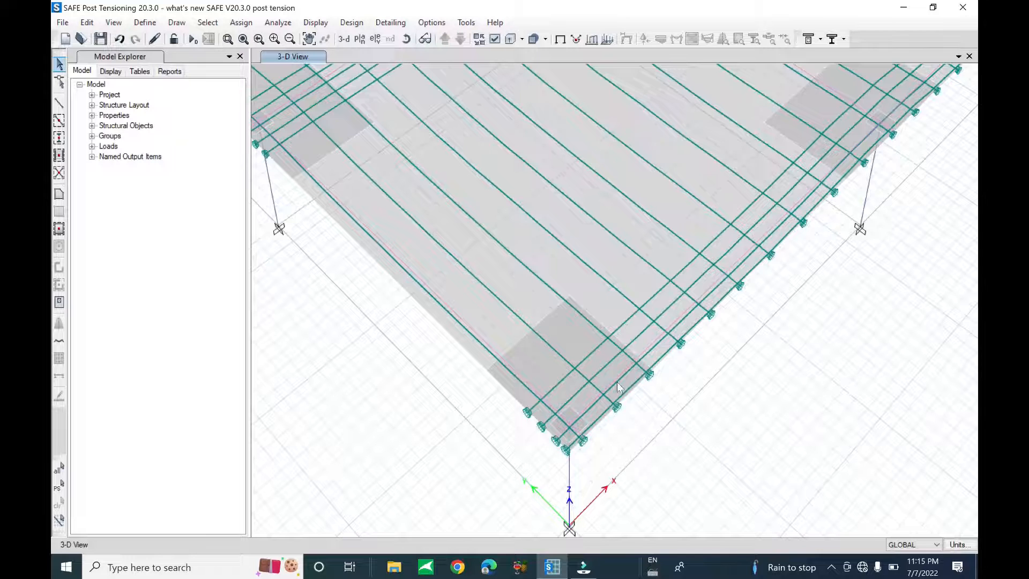
double_click(625, 323)
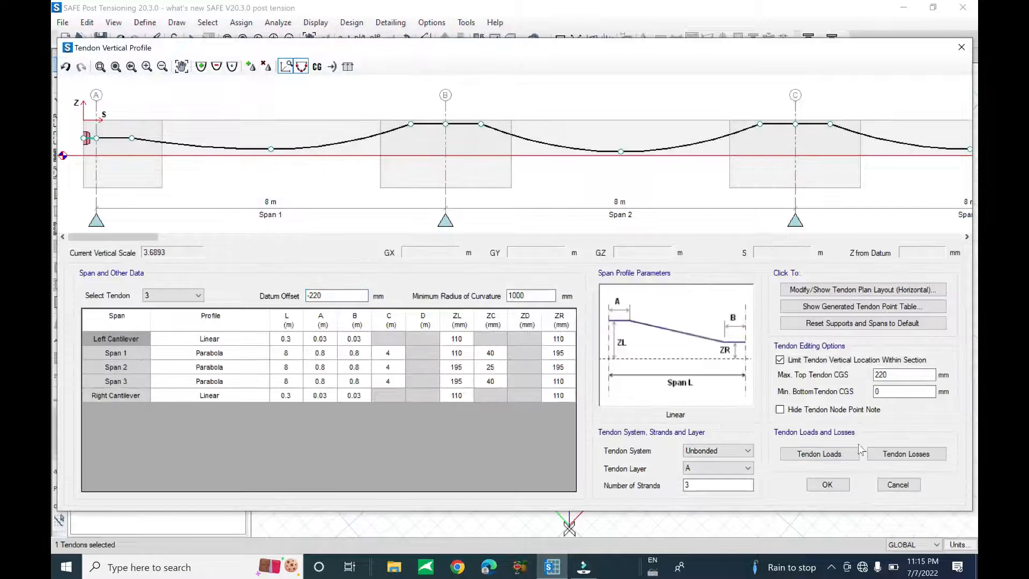
left_click(822, 455)
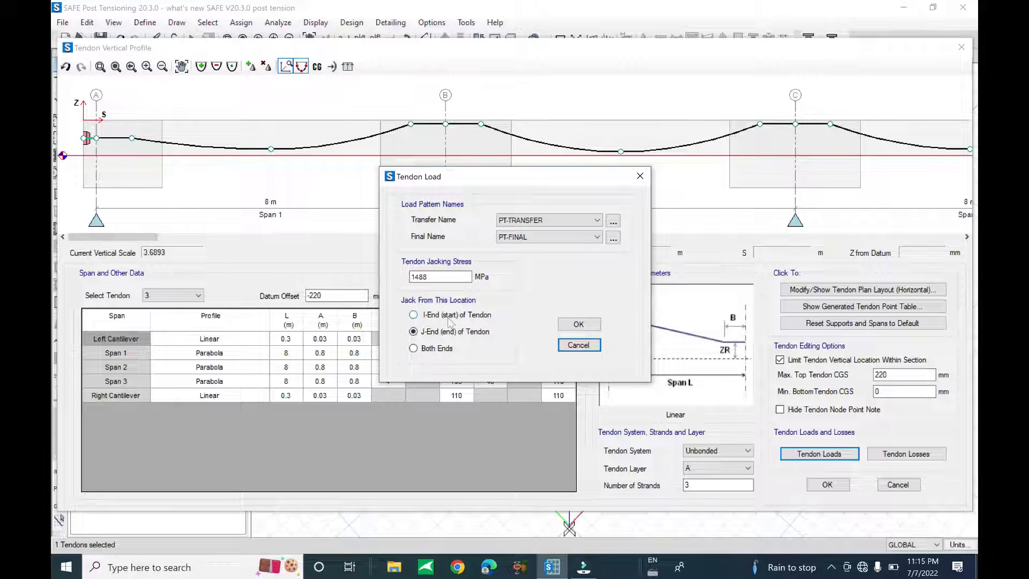
left_click(423, 317)
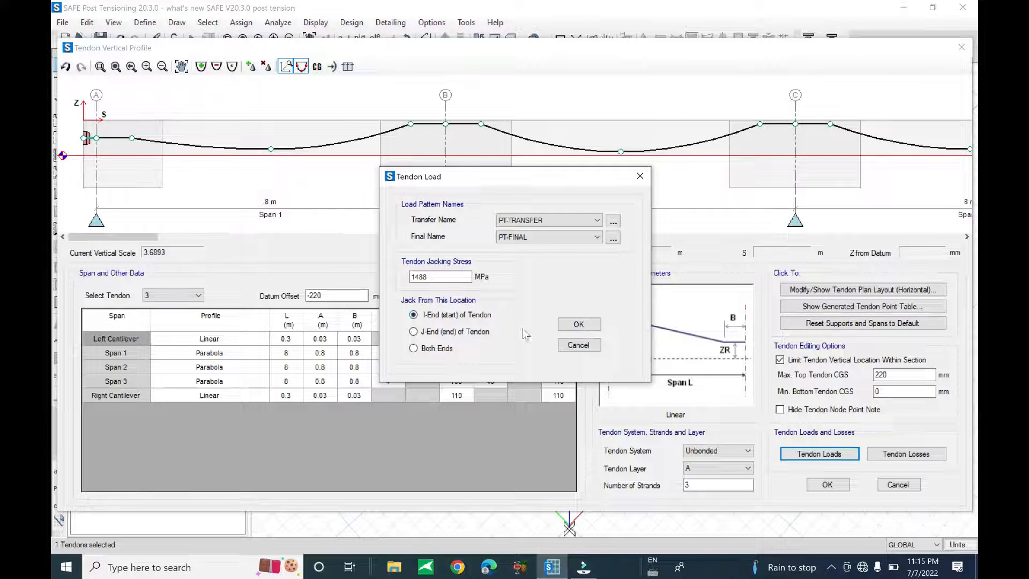
left_click(577, 323)
left_click(84, 138)
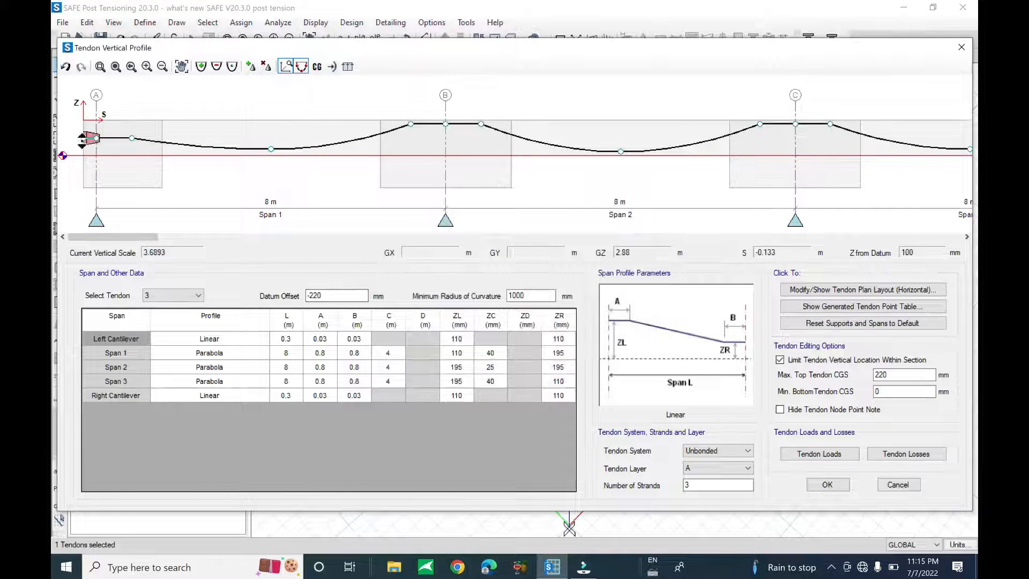
Step: Compare the anchors at both tendon ends, set the jacking location back to J-End (end) of Tendon, and accept the profile
scroll(106, 156, "down", 1)
middle_click_drag(637, 161, 518, 167)
scroll(529, 164, "down", 1)
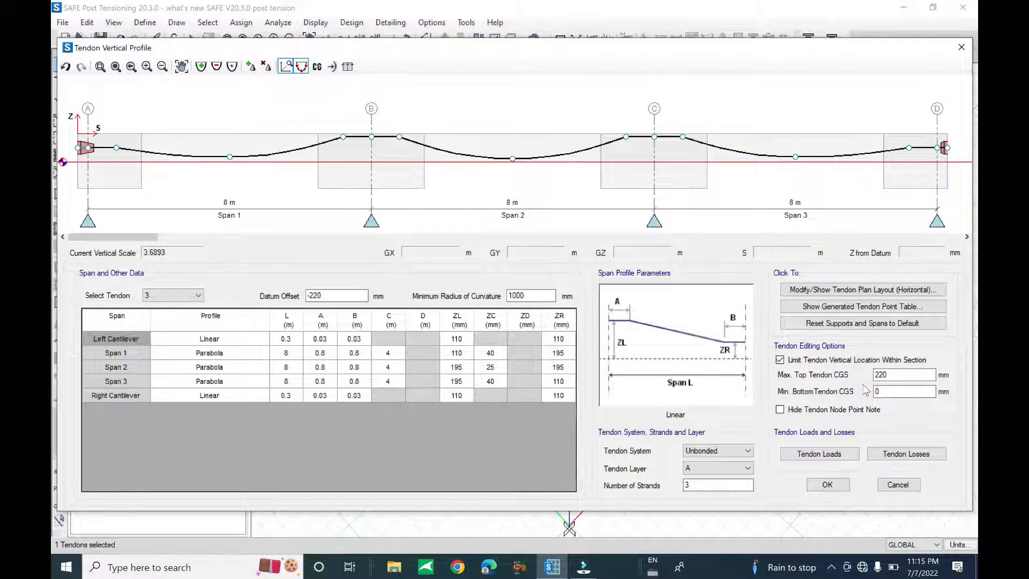
left_click(812, 455)
left_click(455, 331)
left_click(578, 324)
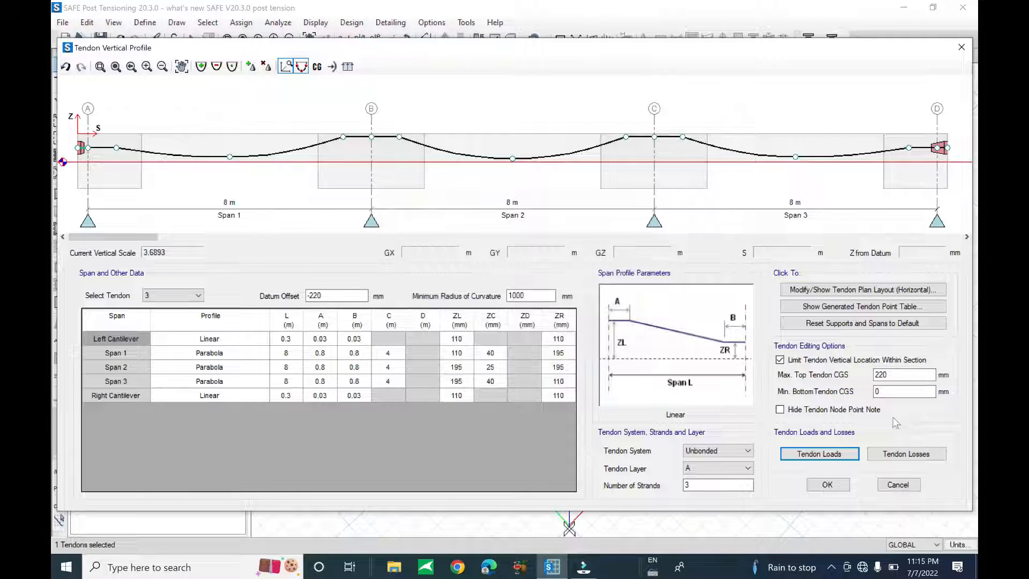
left_click(829, 484)
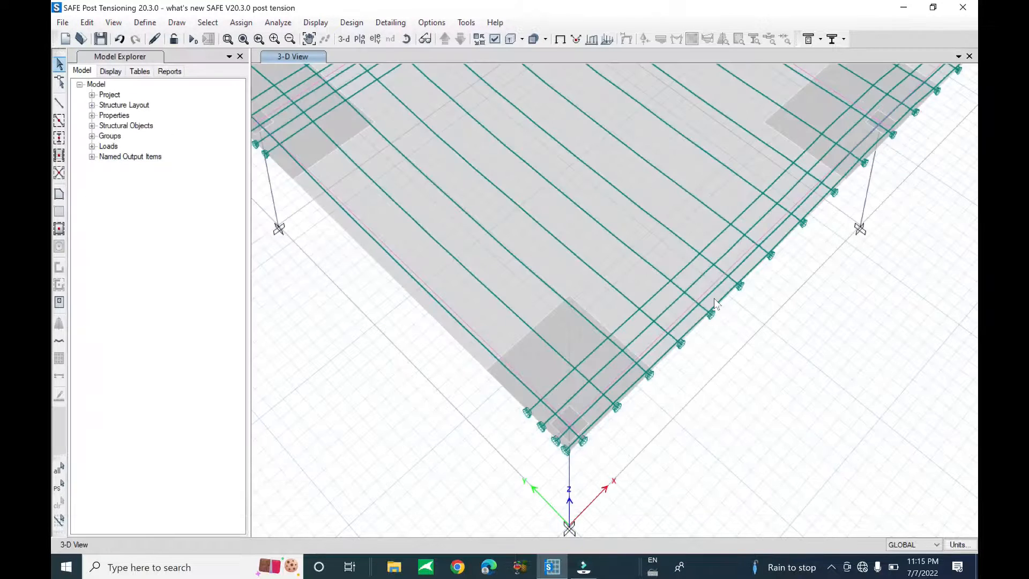
Step: Open the model file "what's new SAFE V20.3.0 soil pressure.FDB" without saving the changes to the post tension model
scroll(621, 379, "down", 5)
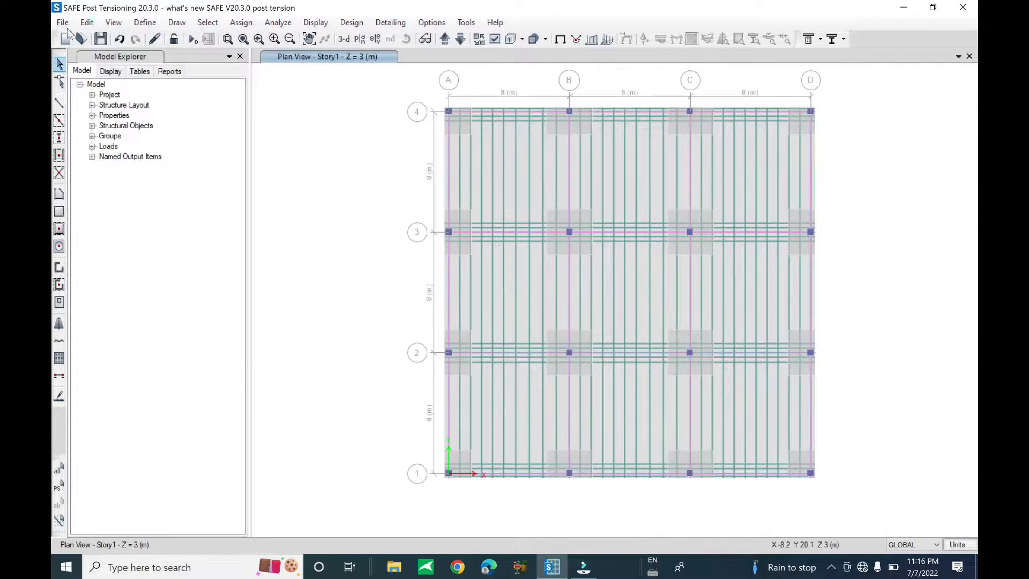
left_click(63, 22)
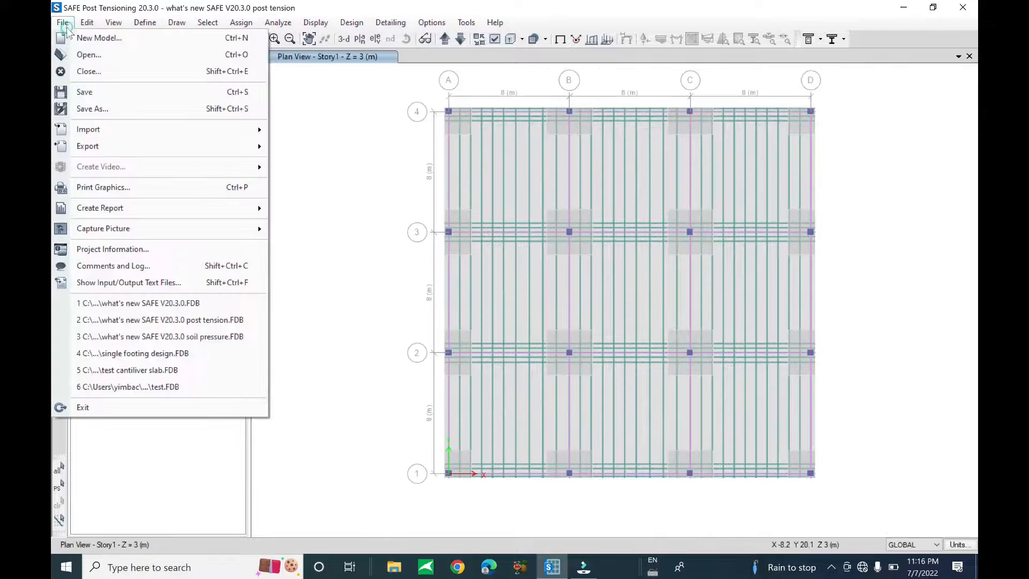
left_click(100, 56)
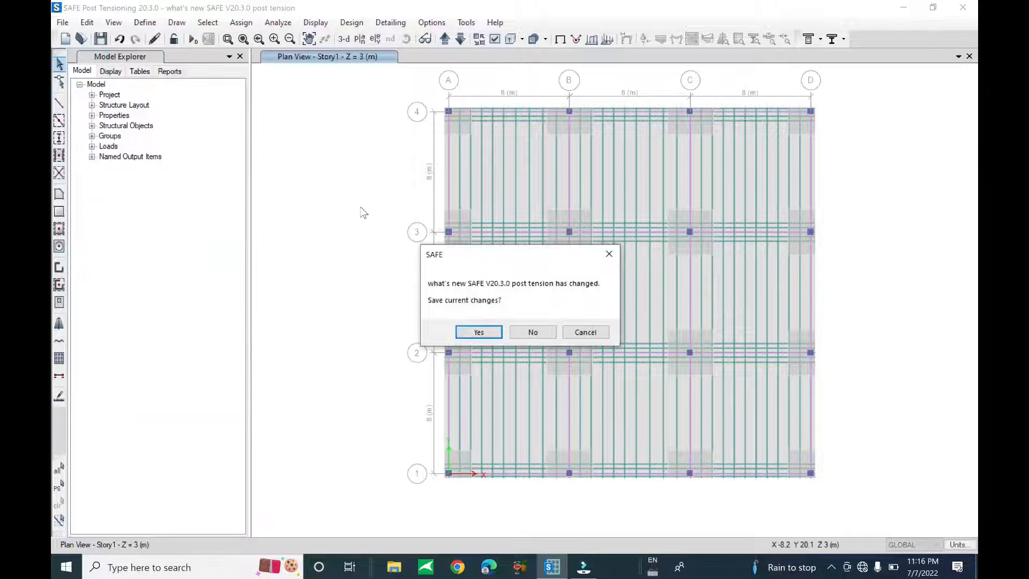
left_click(532, 332)
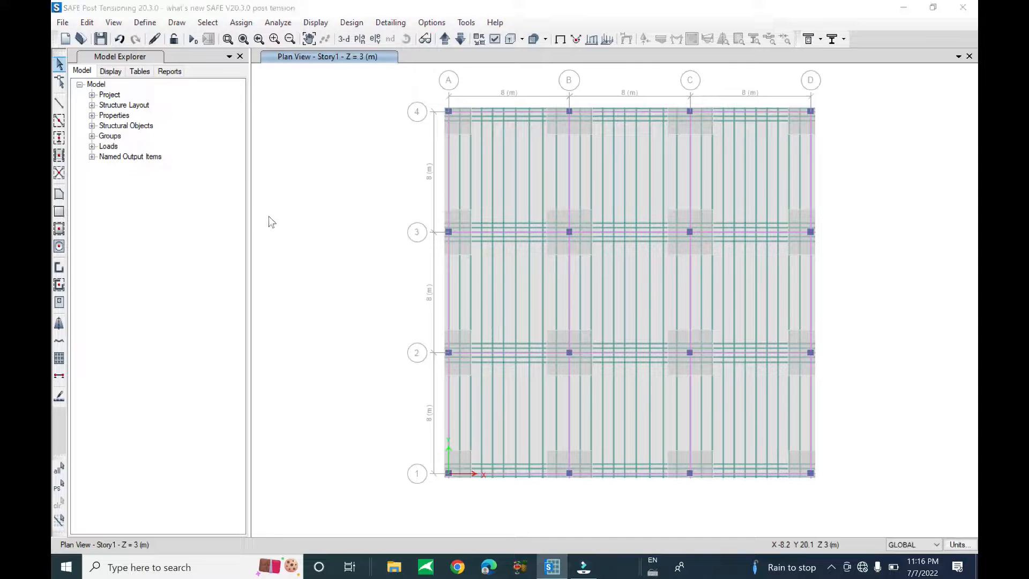
key("ctrl+o")
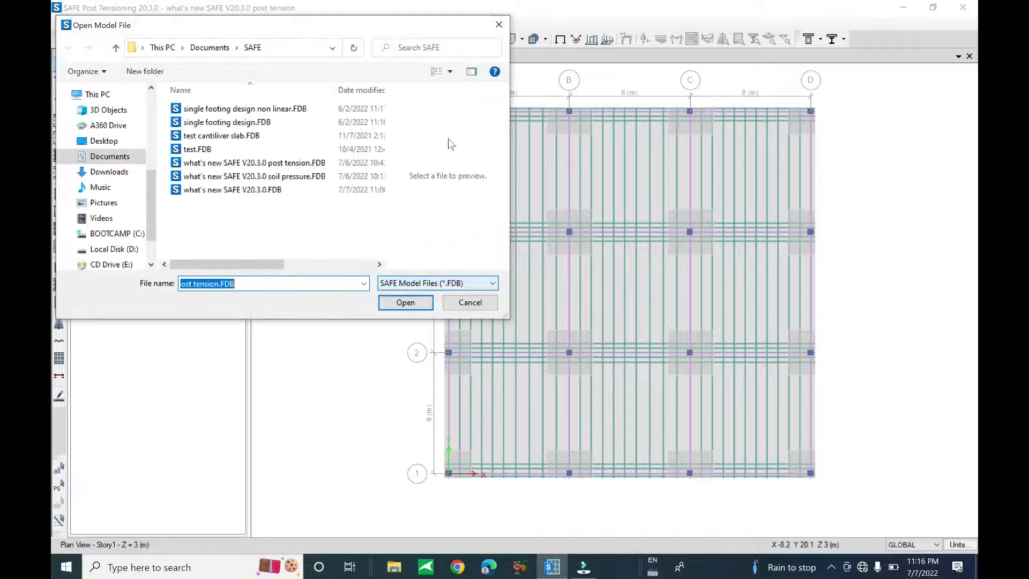
double_click(284, 177)
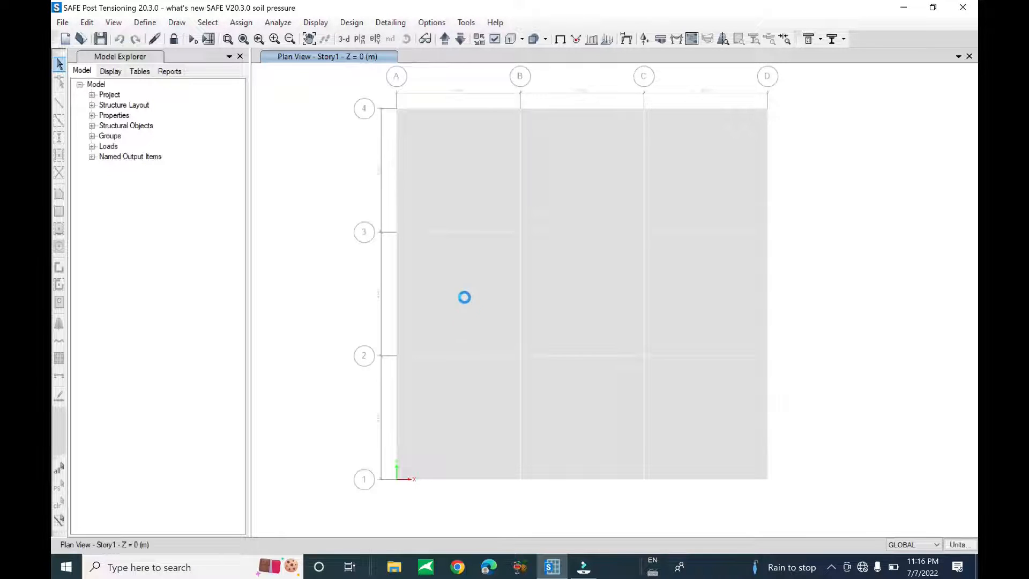
Step: Check the spring property assigned to the central slab panel between grids B-C and 2-3, then close its information
left_click(577, 297)
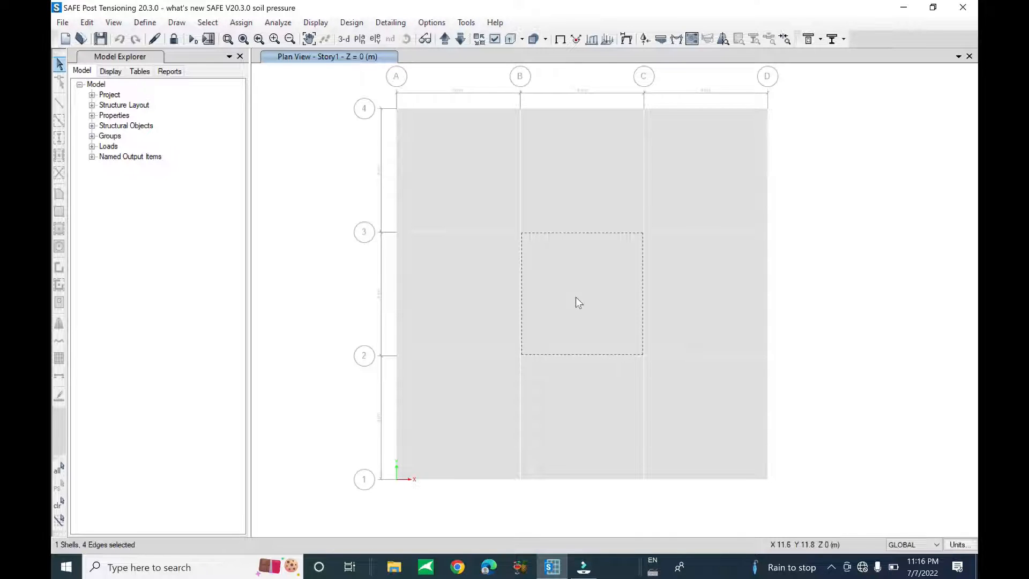
right_click(575, 297)
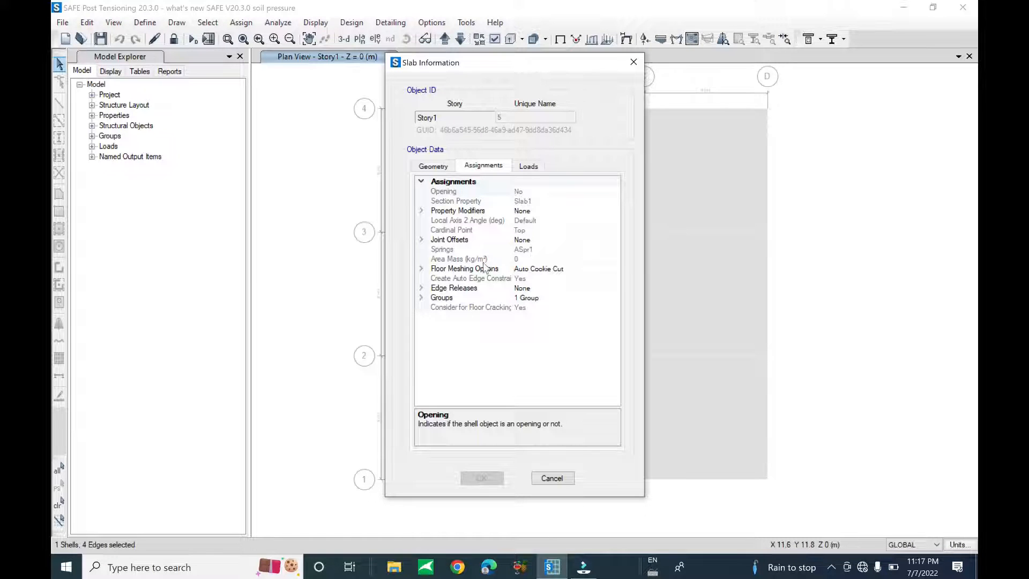
left_click(436, 250)
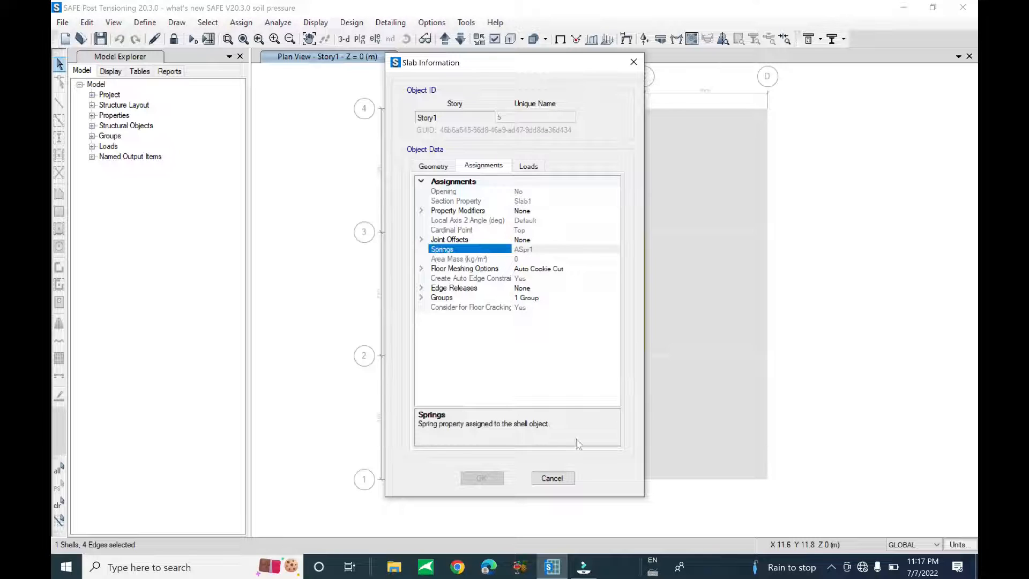
left_click(552, 478)
Step: Review the uniform dead and live loads assigned to the central slab panel, then close its information
right_click(563, 276)
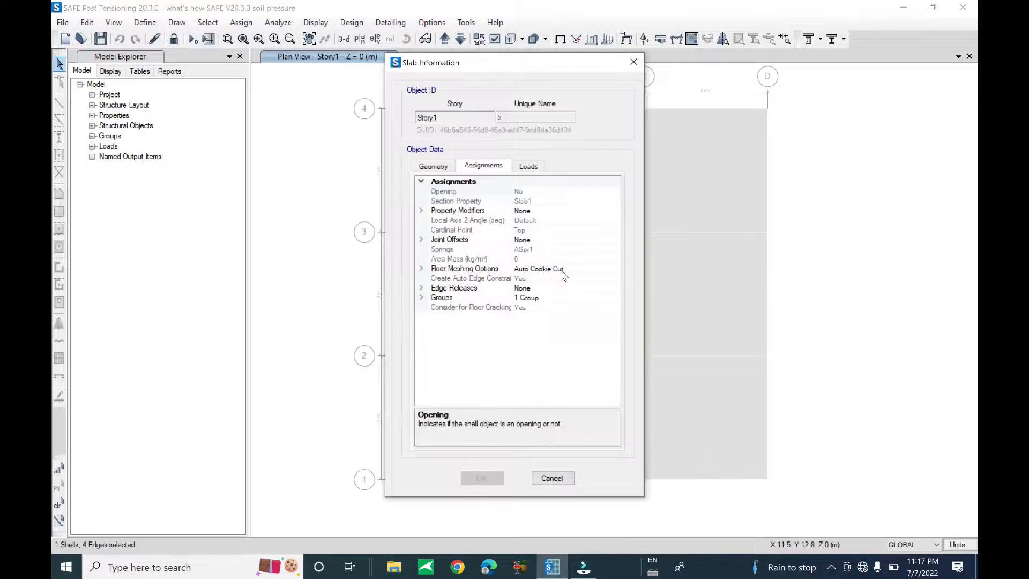
left_click(527, 167)
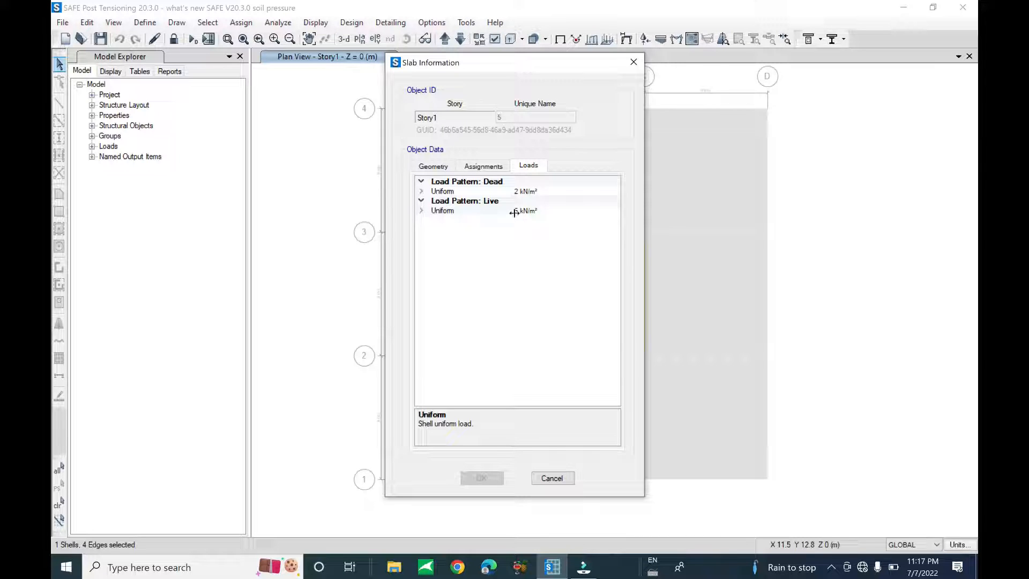
left_click(543, 202)
left_click(544, 192)
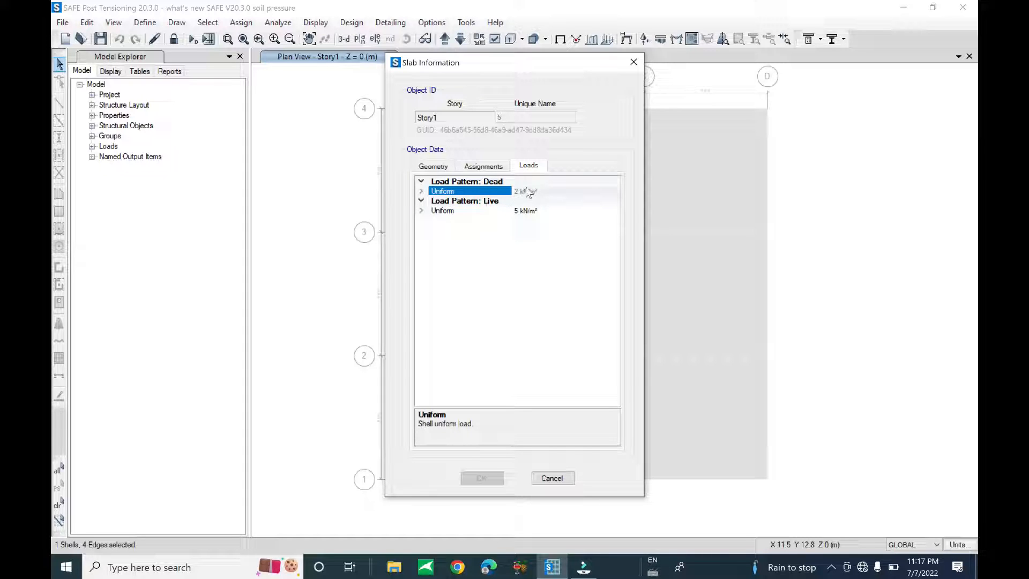
left_click(634, 63)
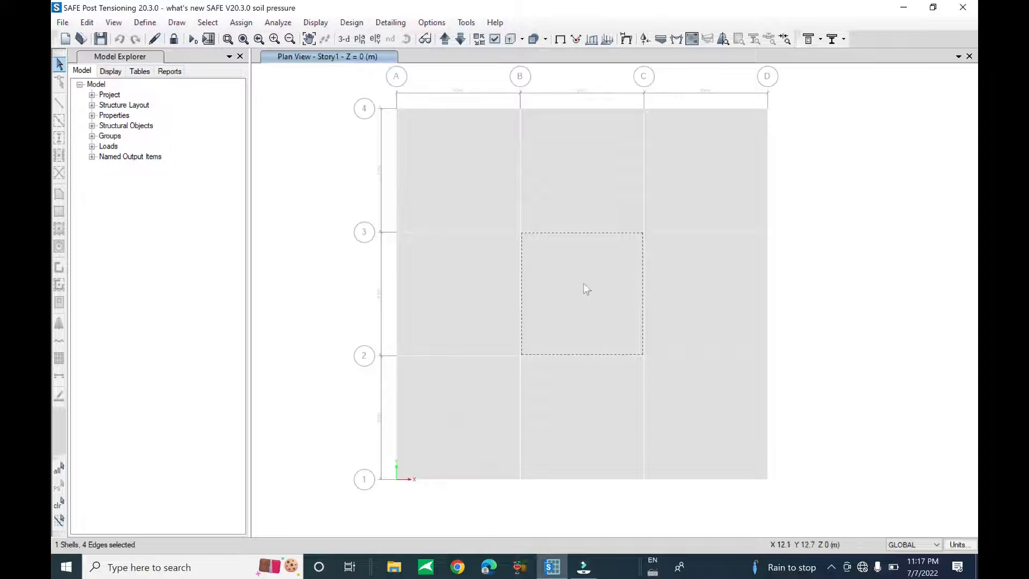
right_click(578, 266)
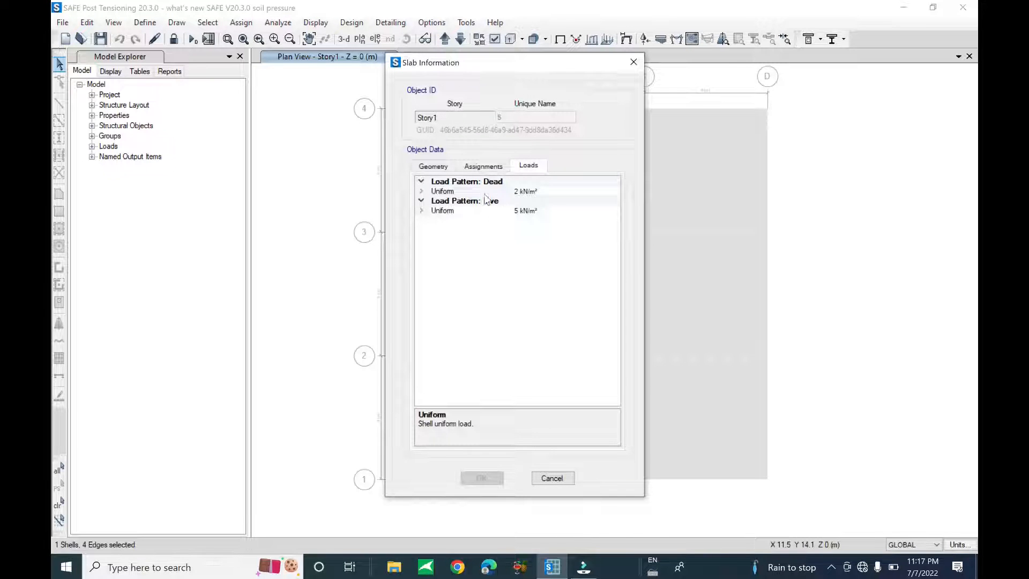
key("Escape")
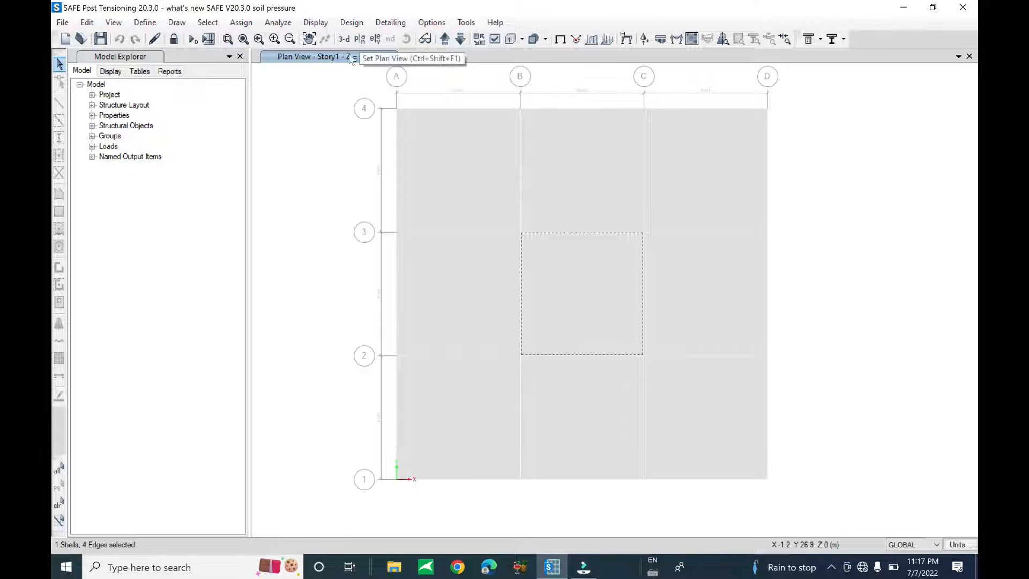
Step: Display soil pressure contours for the SLS combination on the undeformed shape and read the pressure along the slab edge at grid D
left_click(661, 39)
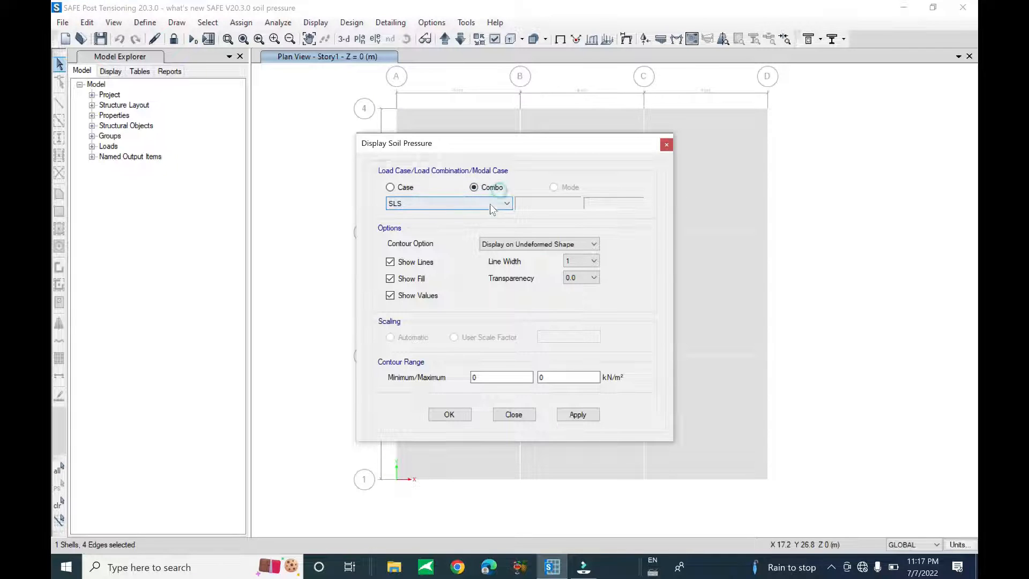
left_click(490, 204)
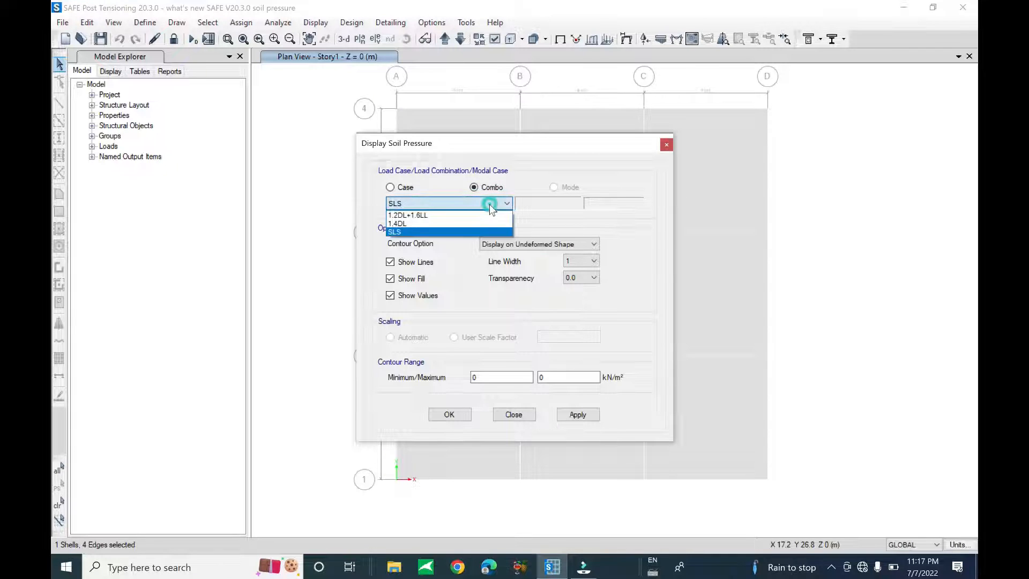
left_click(430, 233)
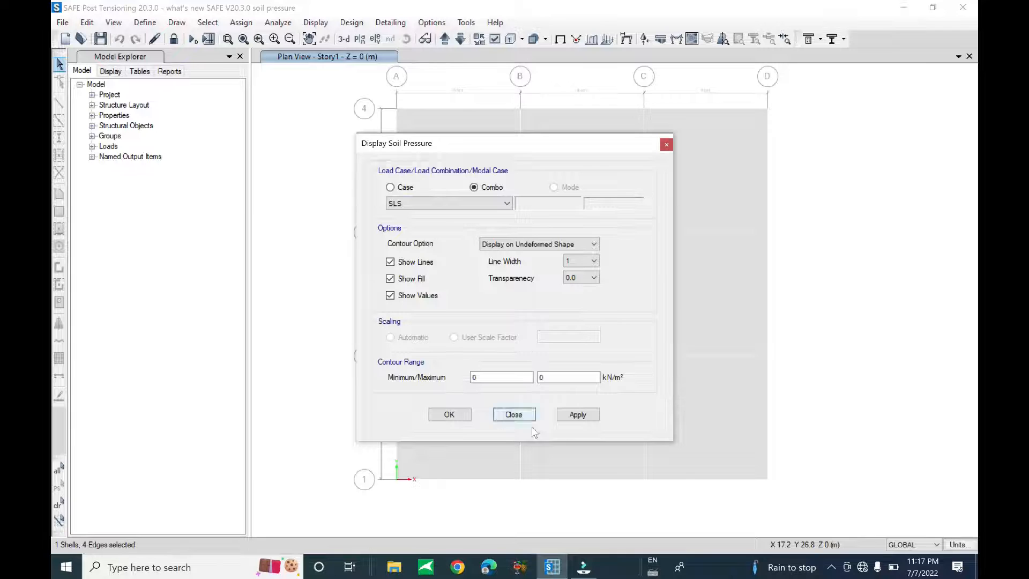
left_click(578, 414)
left_click_drag(535, 144, 214, 153)
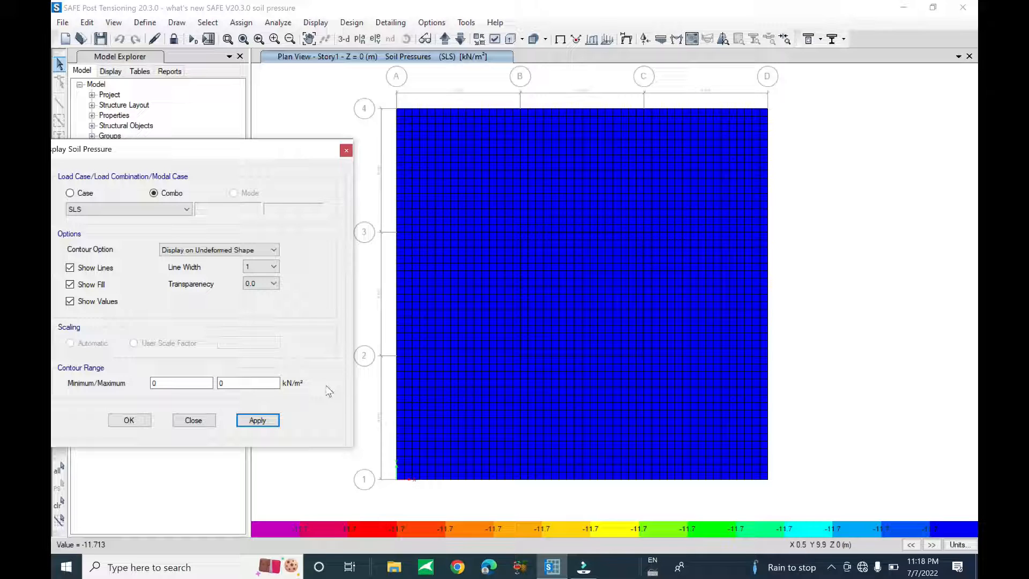
mouse_move(768, 279)
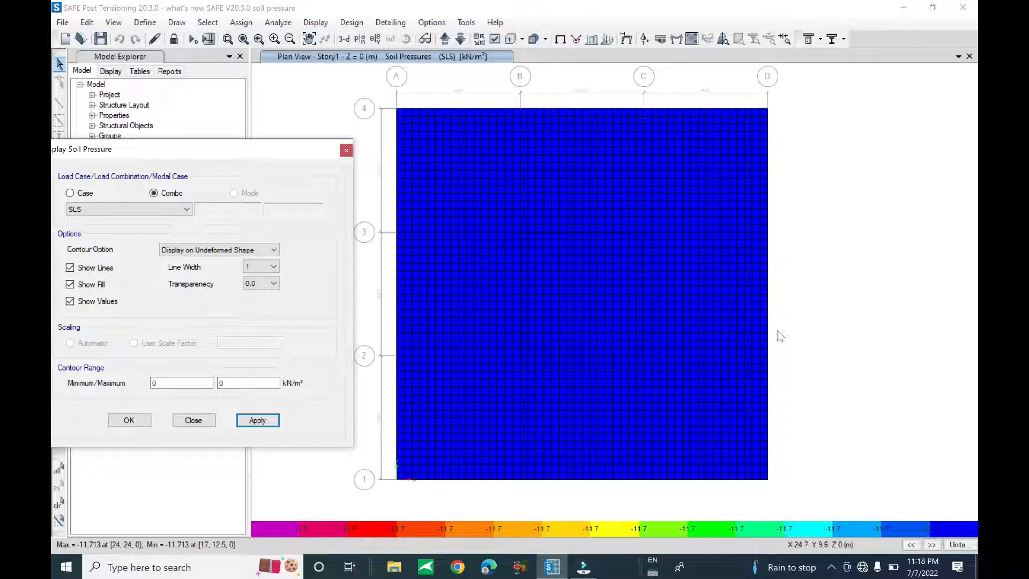
mouse_move(766, 305)
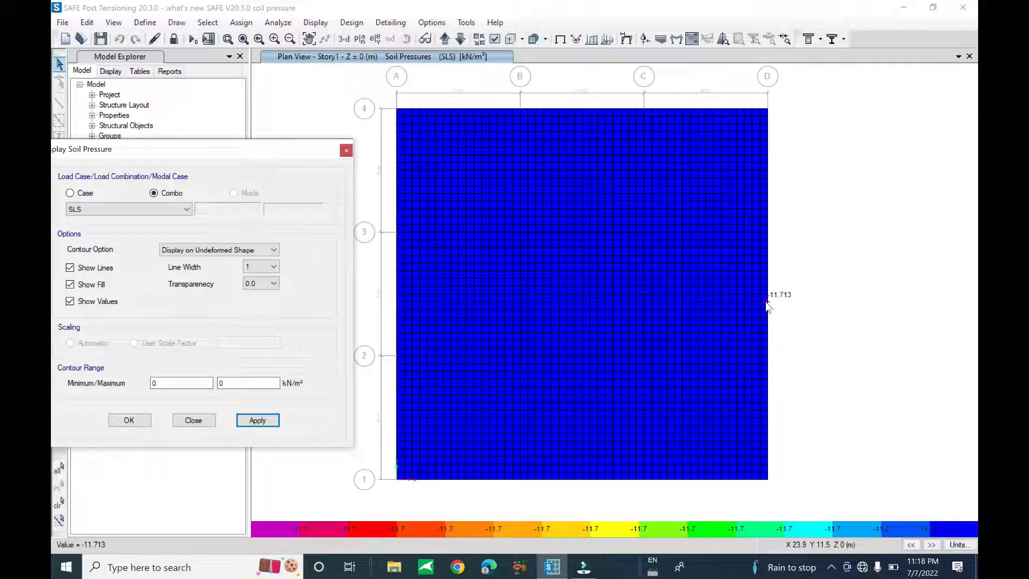
left_click(193, 420)
Step: Choose the Soil Pressures table from the joint output reactions in the analysis results for display
left_click(315, 22)
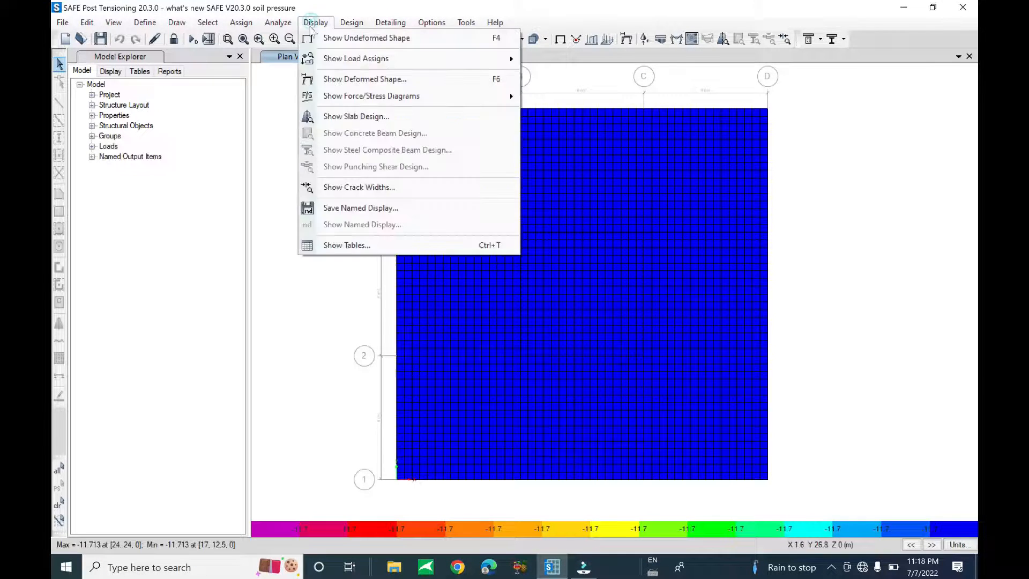
left_click(341, 245)
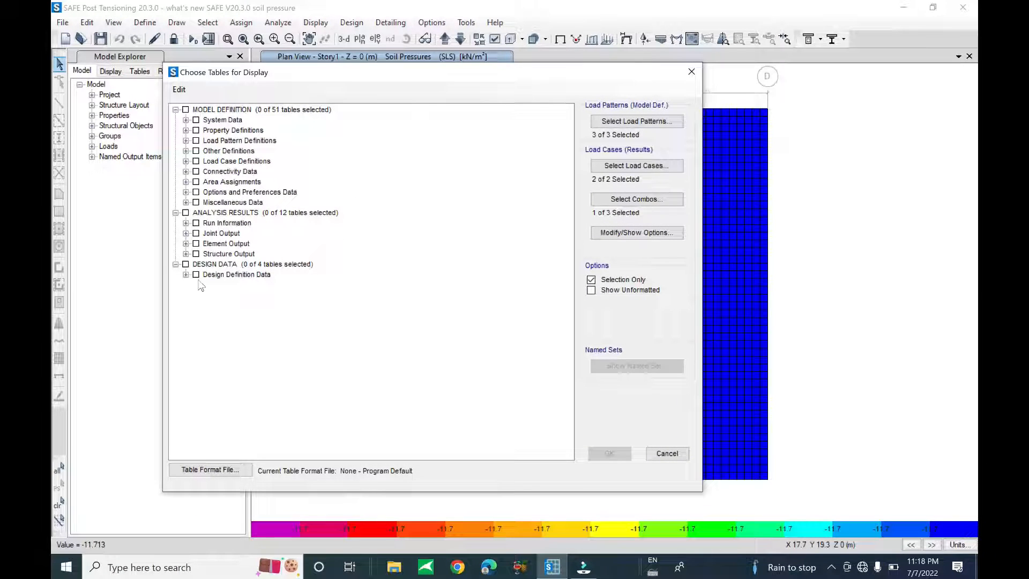
left_click(186, 234)
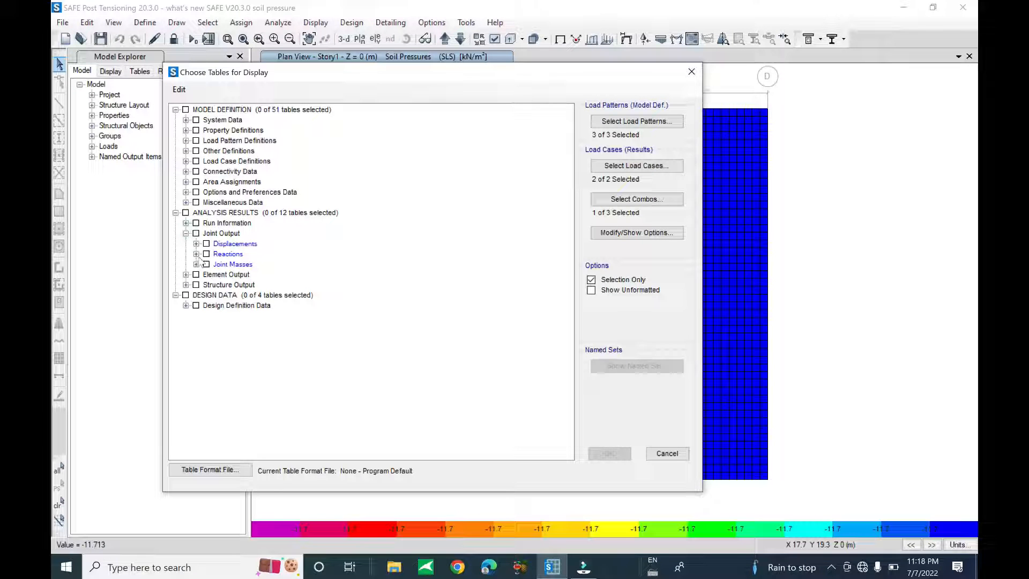
left_click(196, 253)
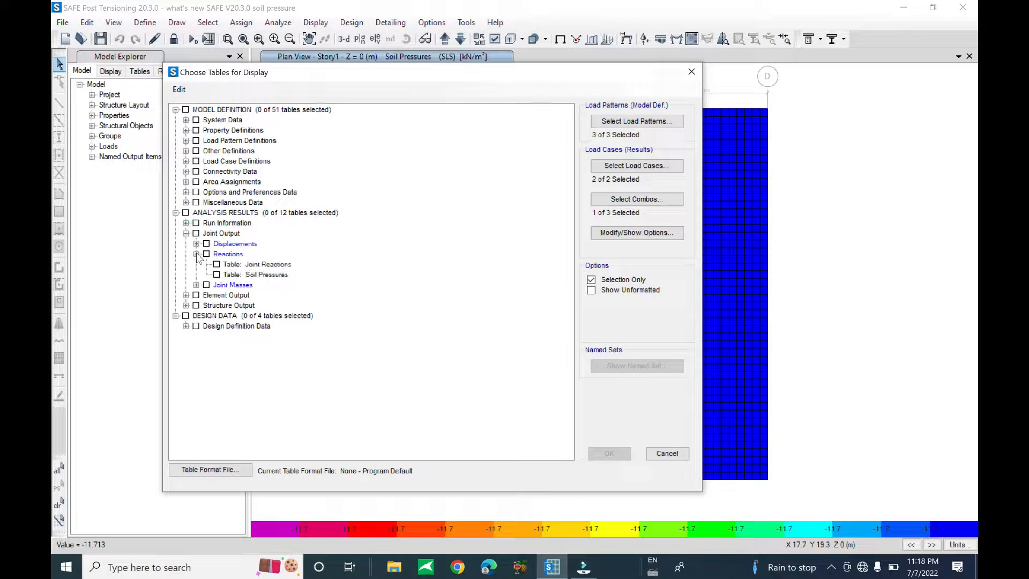
left_click(216, 275)
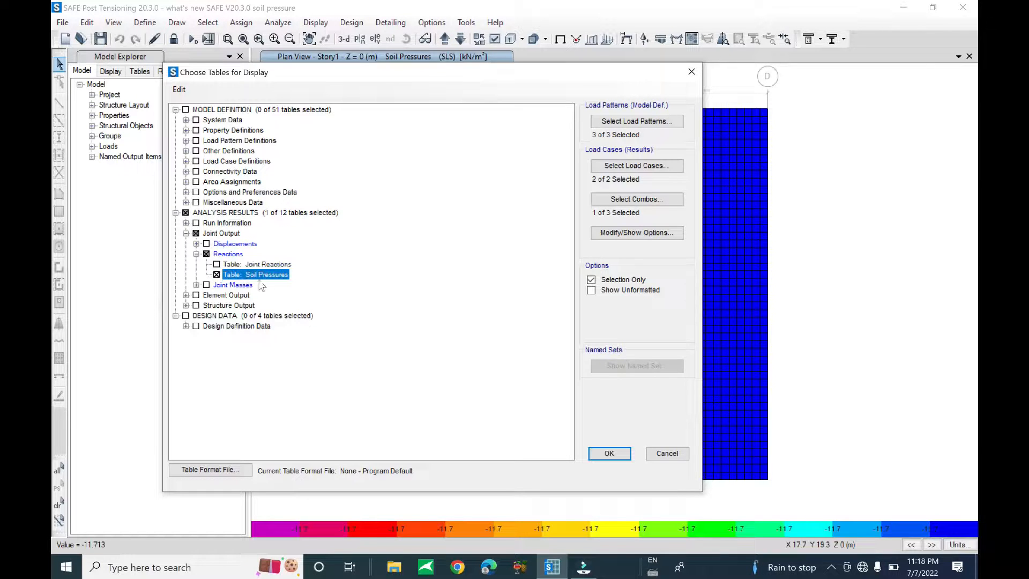
Step: Accept load patterns ~LLRF, Dead and Live, load cases Dead and Live, and combination SLS, and show the Soil Pressures table
left_click(673, 120)
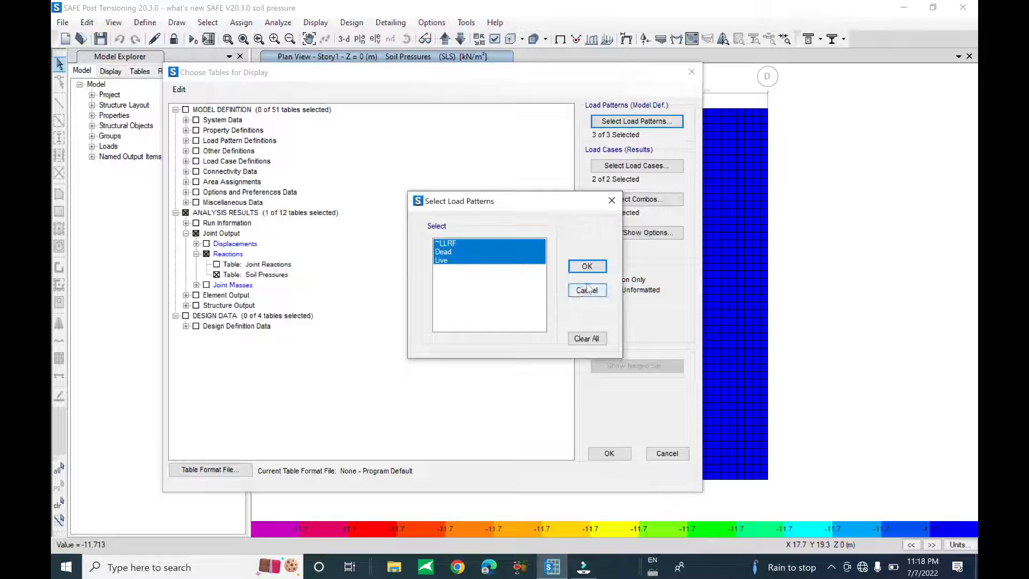
left_click(588, 267)
left_click(637, 166)
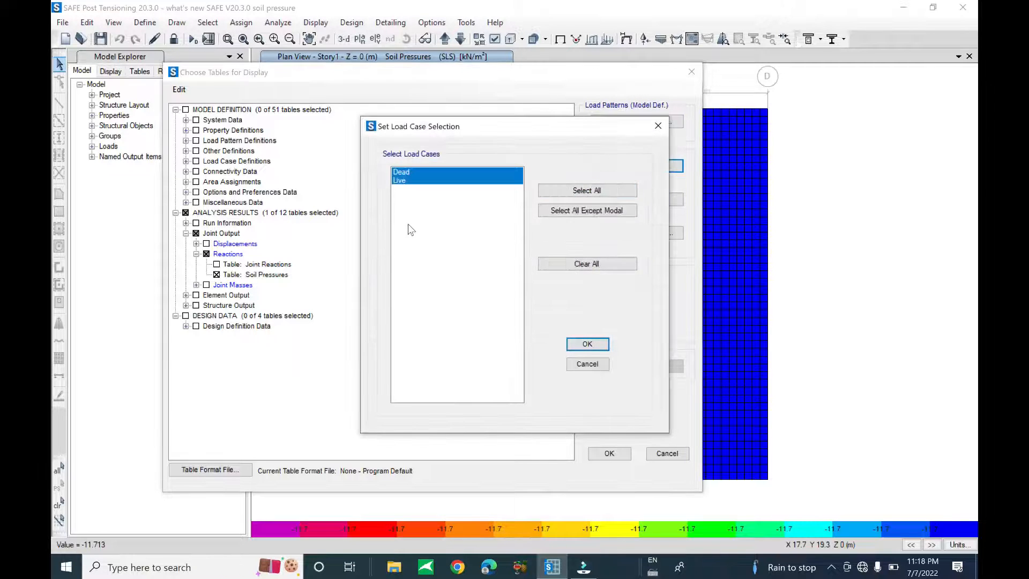
left_click(587, 344)
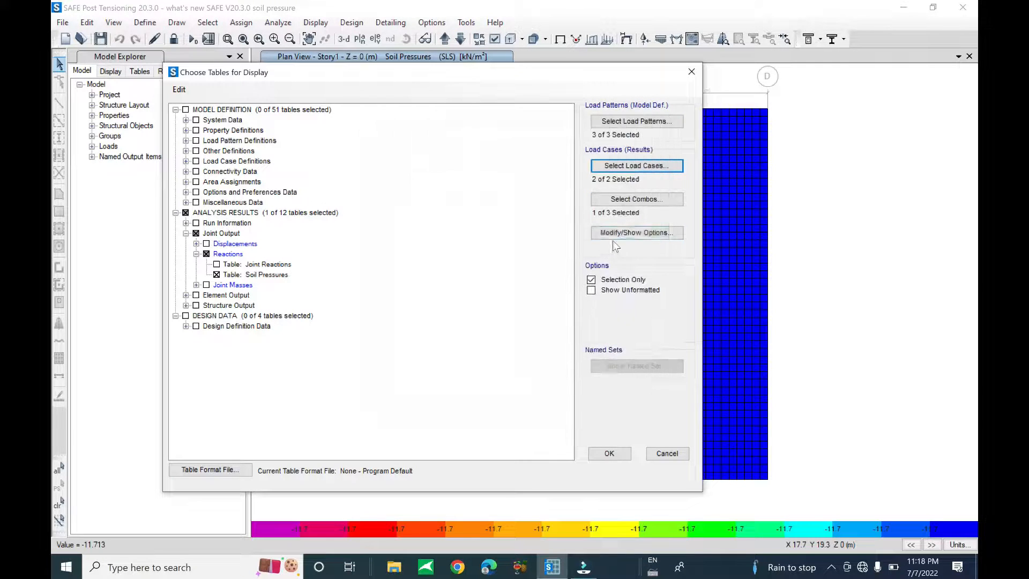
left_click(637, 199)
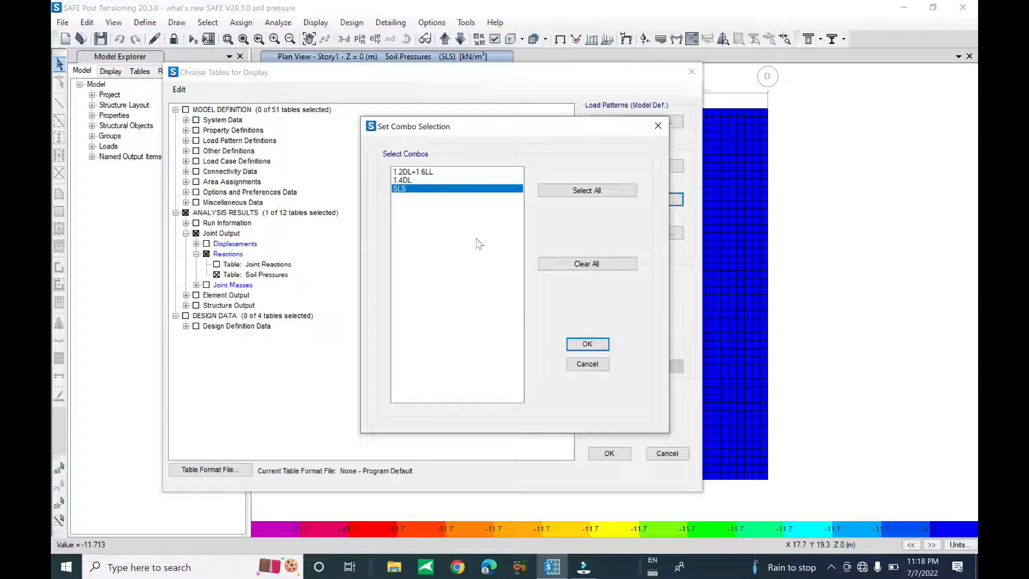
left_click(572, 343)
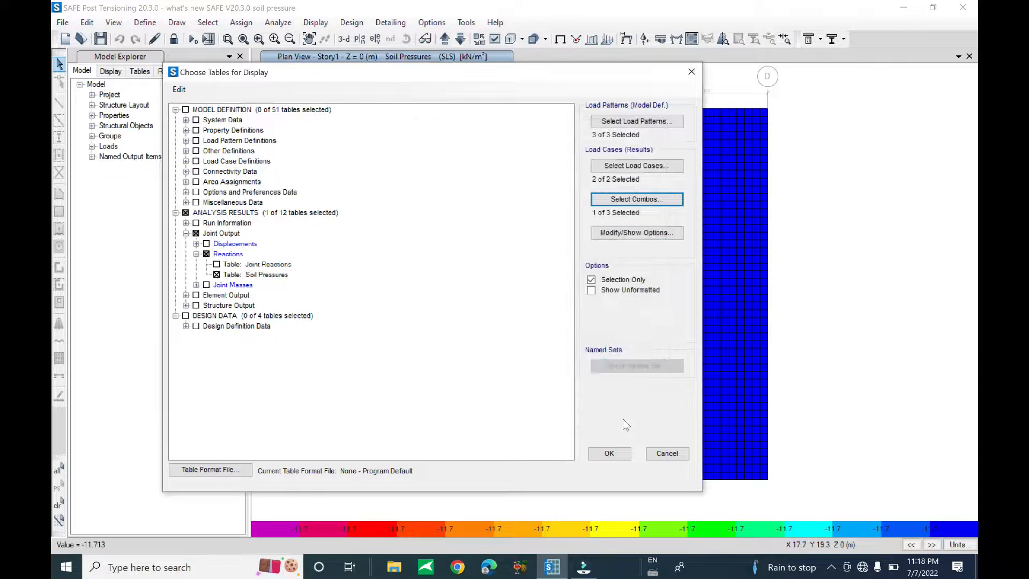
key("Return")
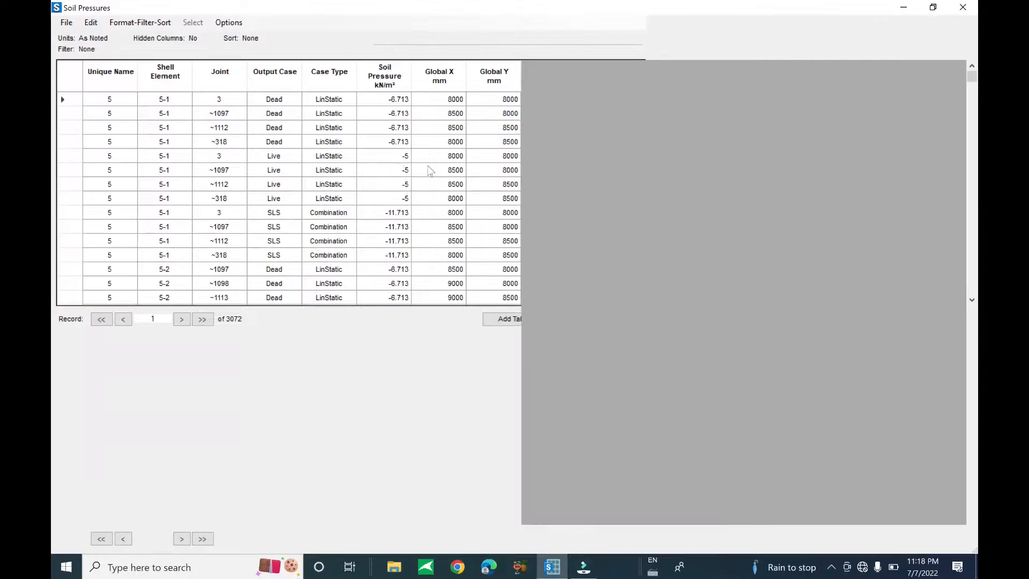
Step: Look through the soil pressure records and filter the Output Case column to SLS
left_click(776, 114)
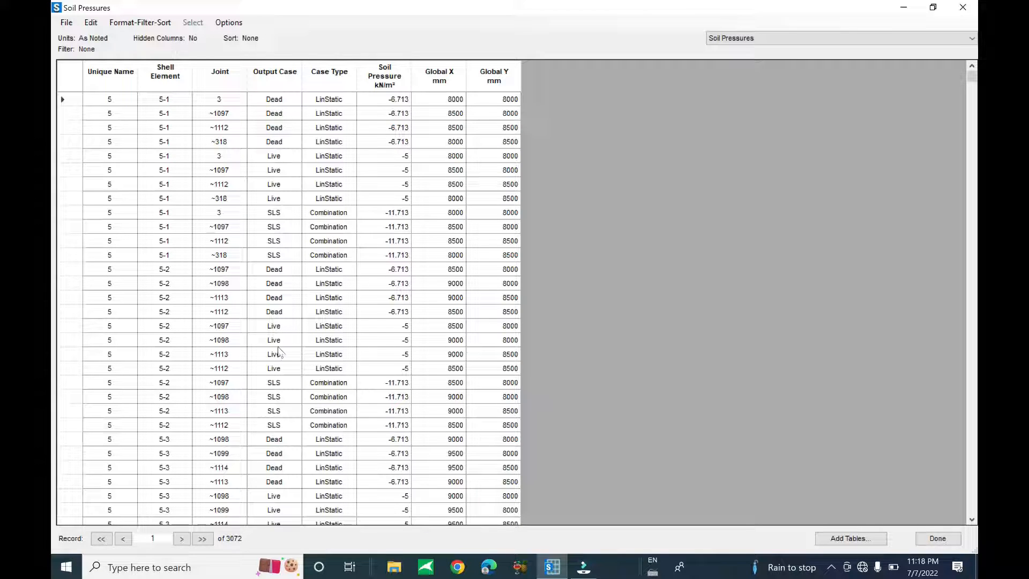
scroll(290, 352, "down", 3)
scroll(279, 214, "up", 3)
left_click(273, 75)
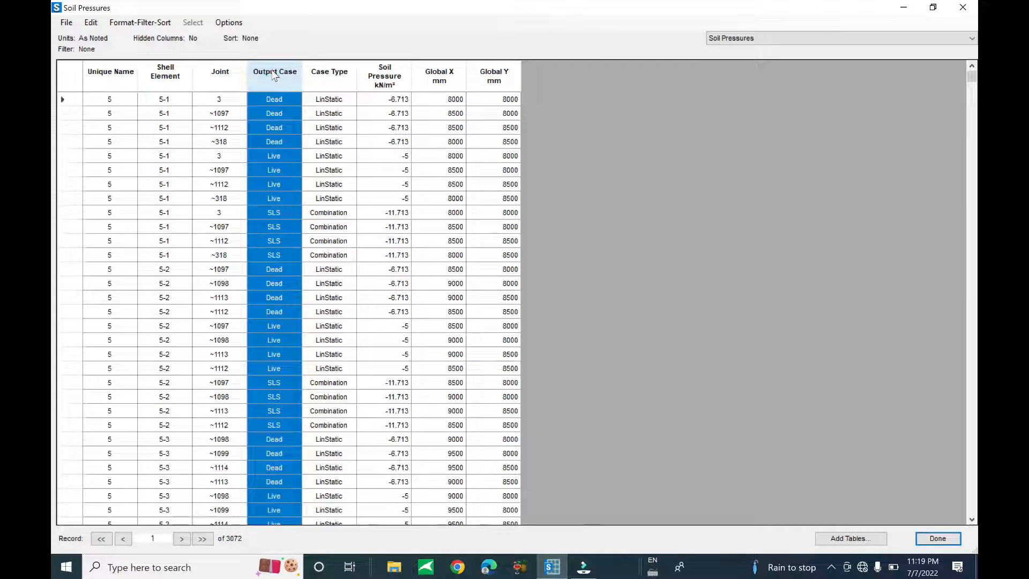
right_click(274, 76)
left_click(331, 96)
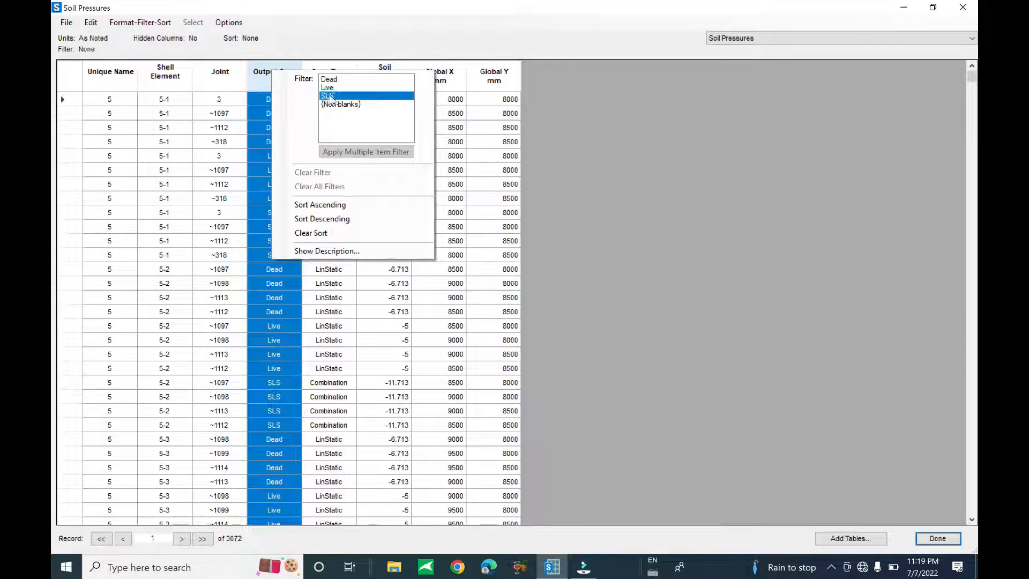
left_click(547, 46)
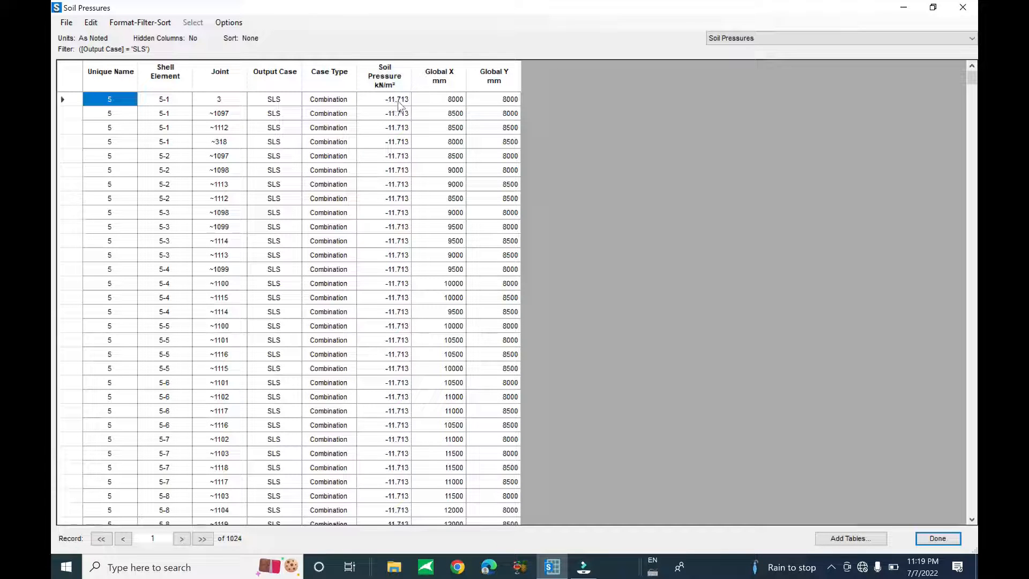
Step: Compare the filtered SLS table with the contour plot, close the table, and read the pressure near grid intersection D-4
left_click_drag(449, 9, 415, 168)
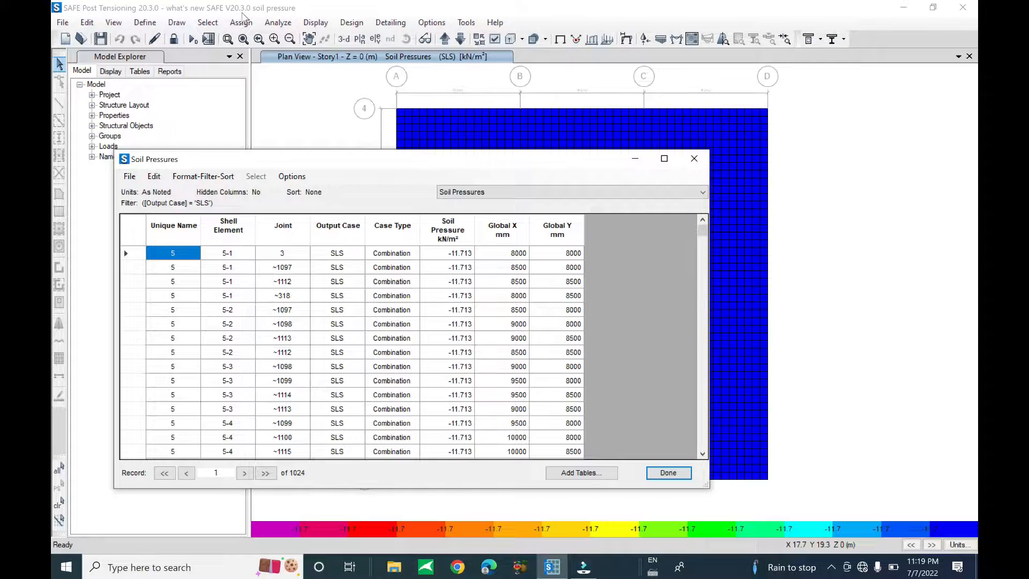
left_click_drag(490, 169, 325, 166)
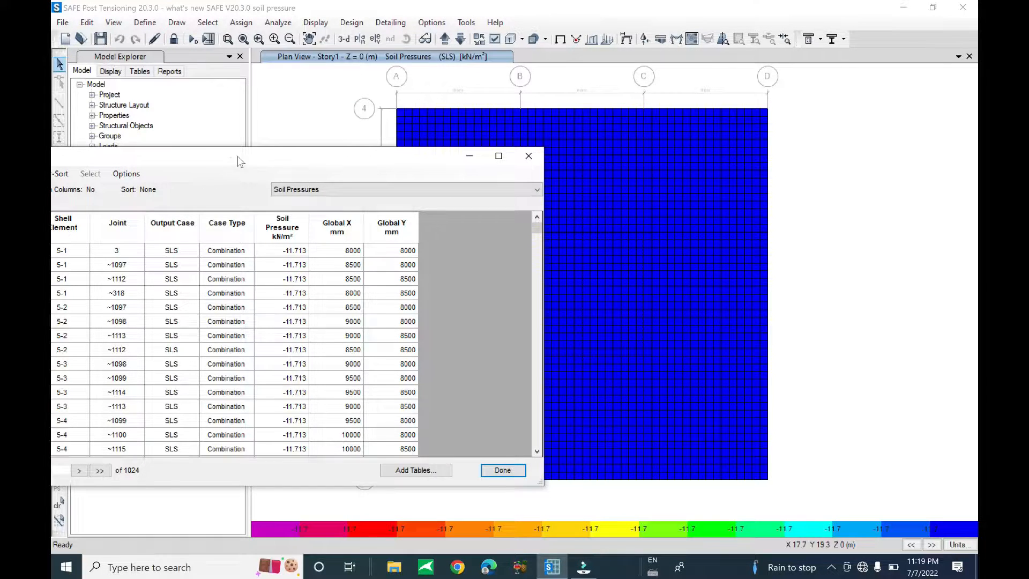
left_click_drag(237, 156, 274, 152)
left_click(566, 151)
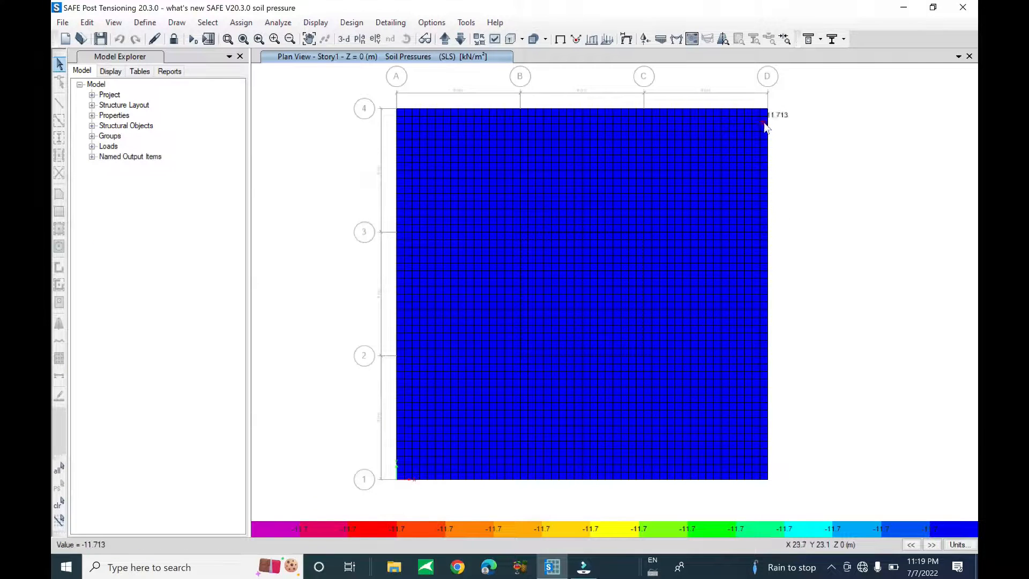
mouse_move(769, 123)
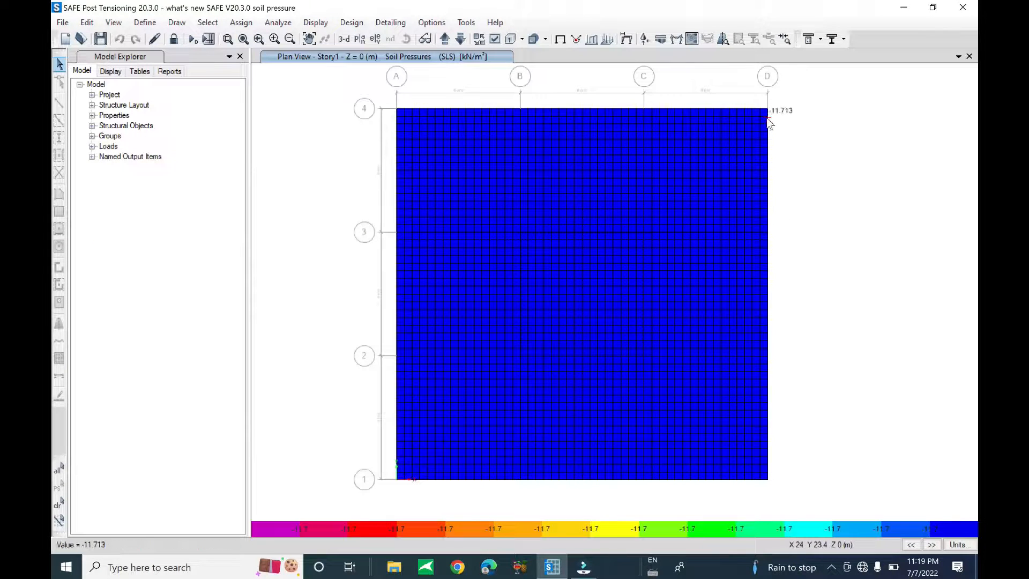